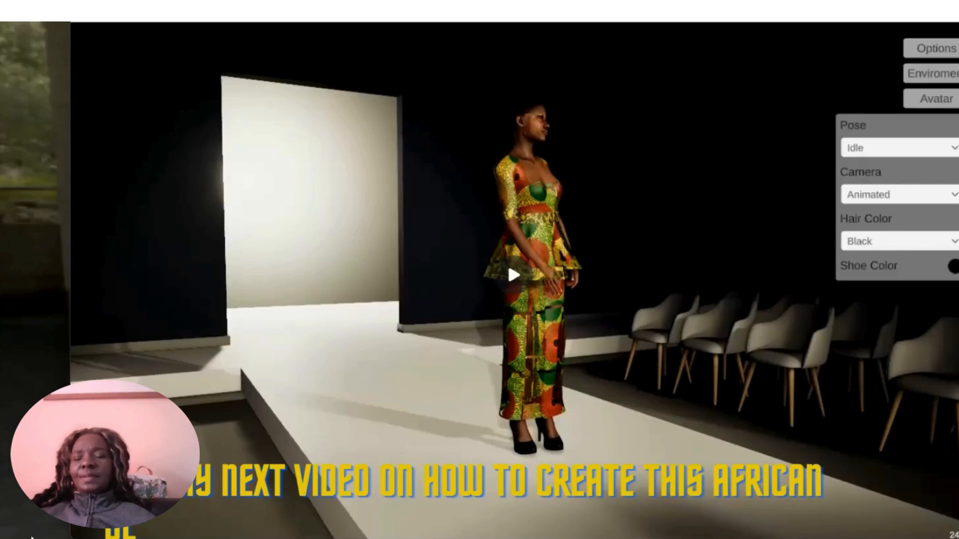
pyautogui.click(241, 508)
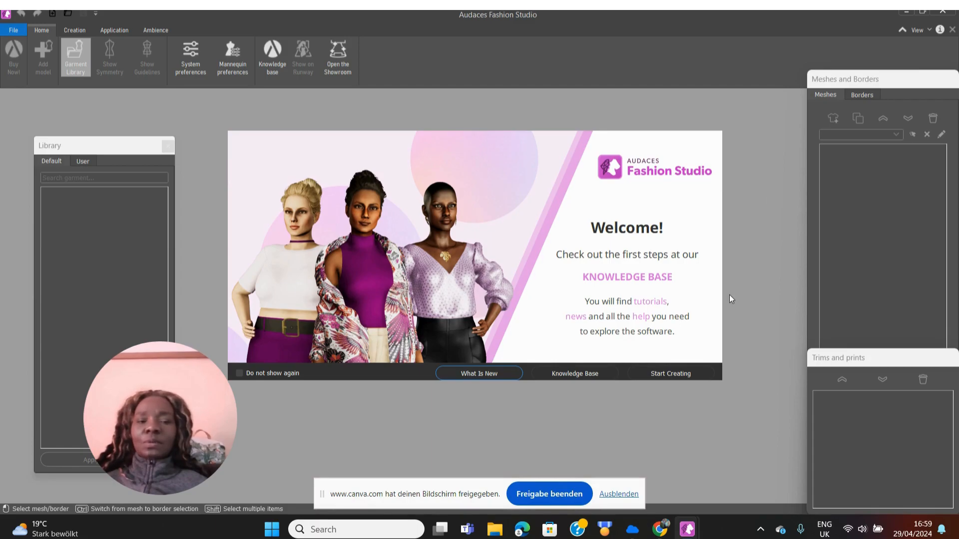
# - Create a new document with the Female Heels 2022 mannequin and the Zoe avatar
pyautogui.click(667, 374)
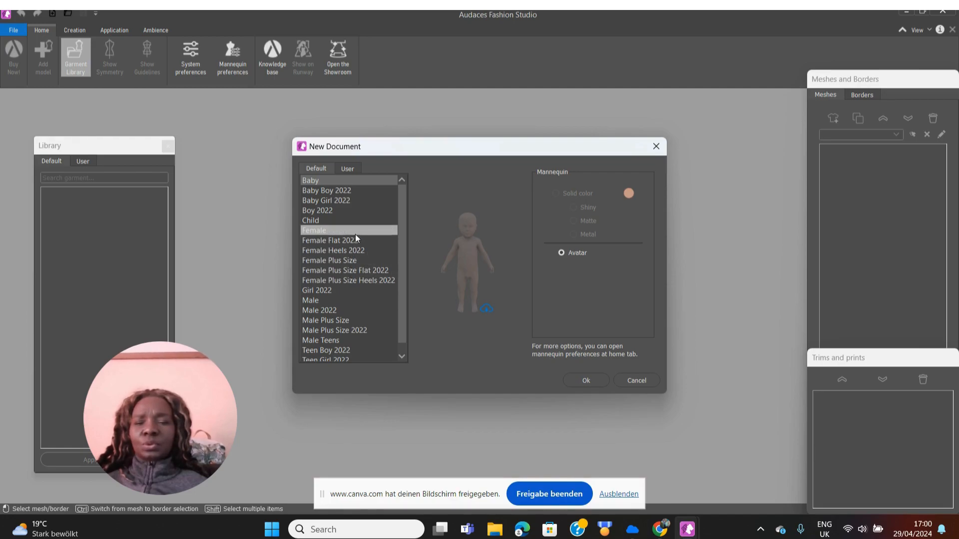
pyautogui.click(355, 250)
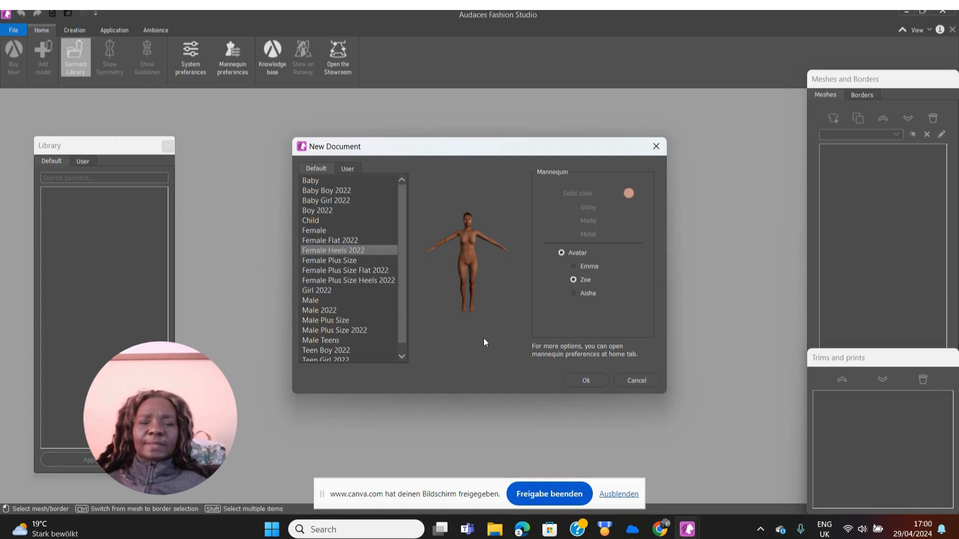
pyautogui.click(573, 266)
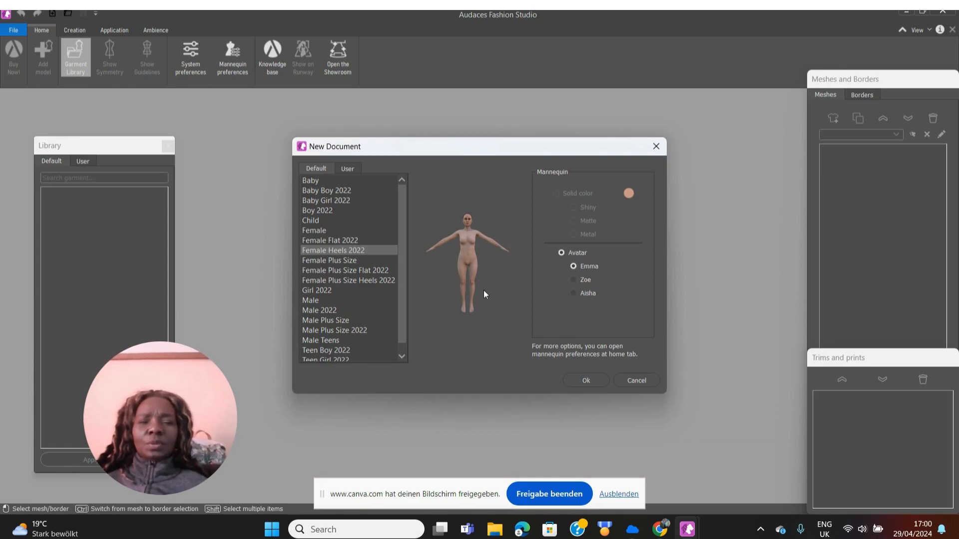
pyautogui.click(573, 294)
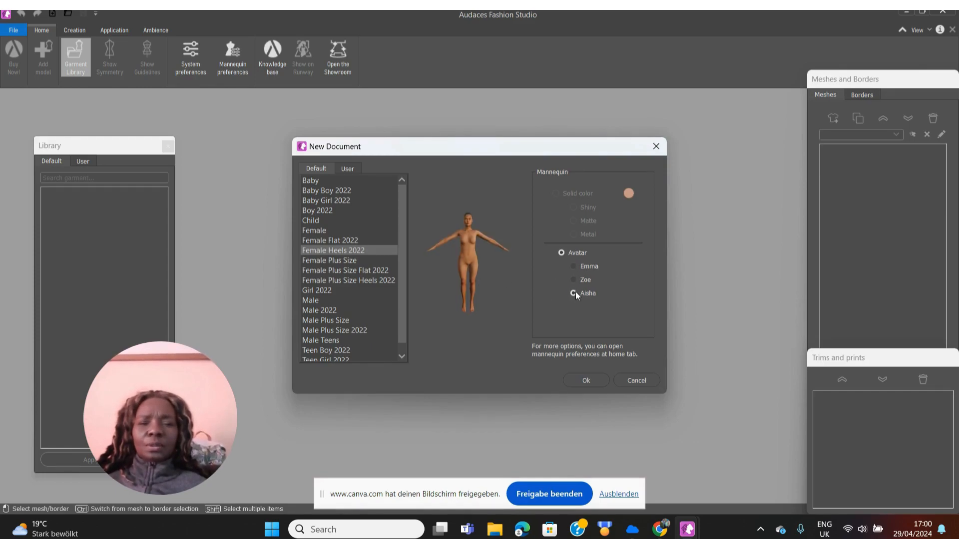
pyautogui.click(573, 280)
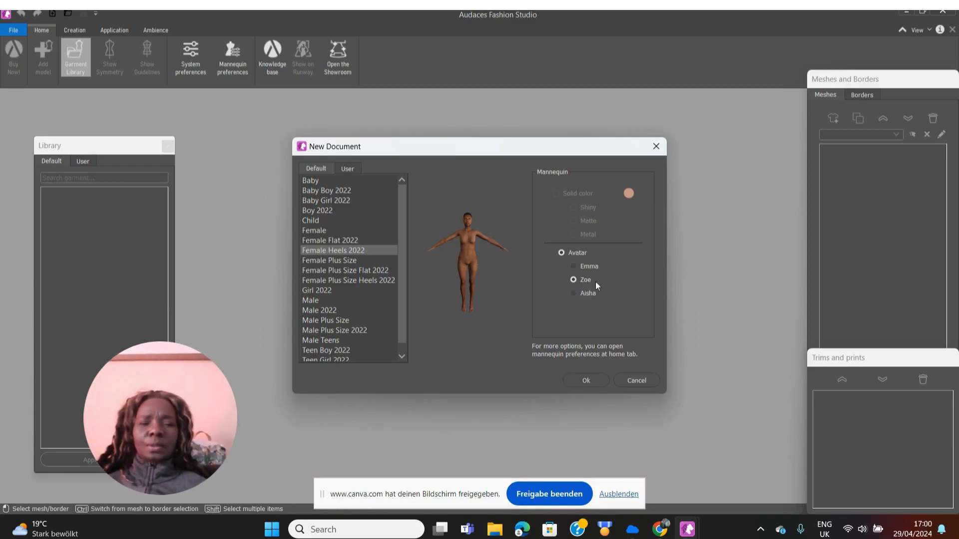
pyautogui.click(586, 381)
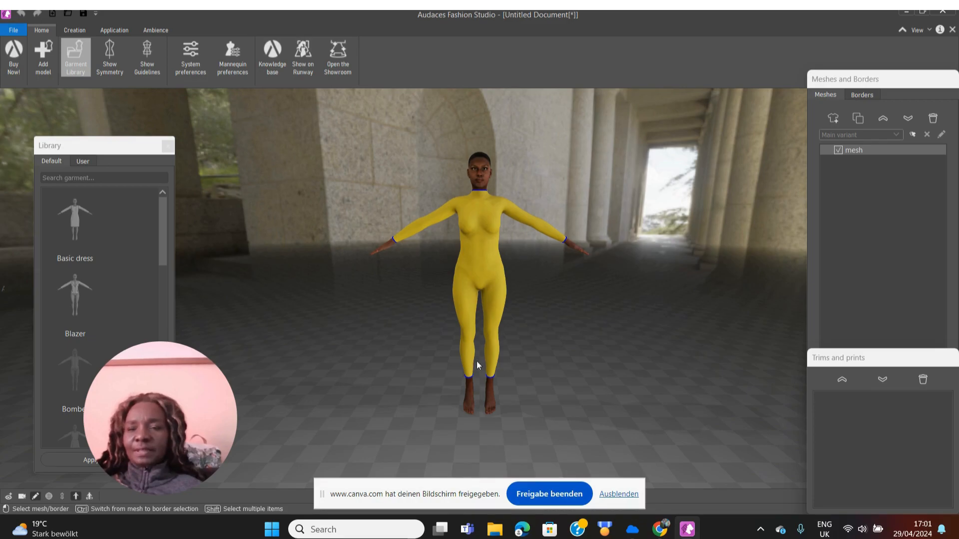
# - Cut the bodysuit with a horizontal ring just below the bust, keeping Sew up and Enable snap on
pyautogui.click(75, 30)
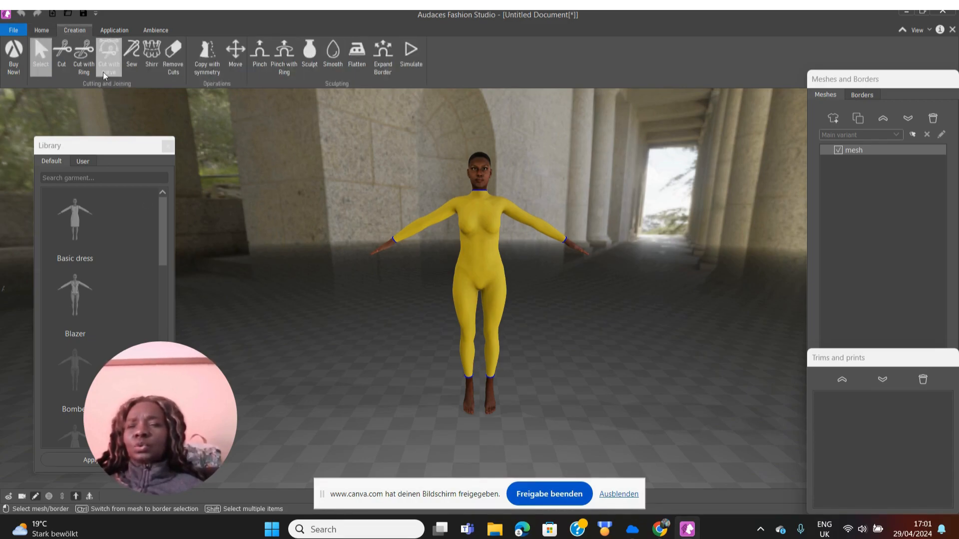
pyautogui.click(83, 63)
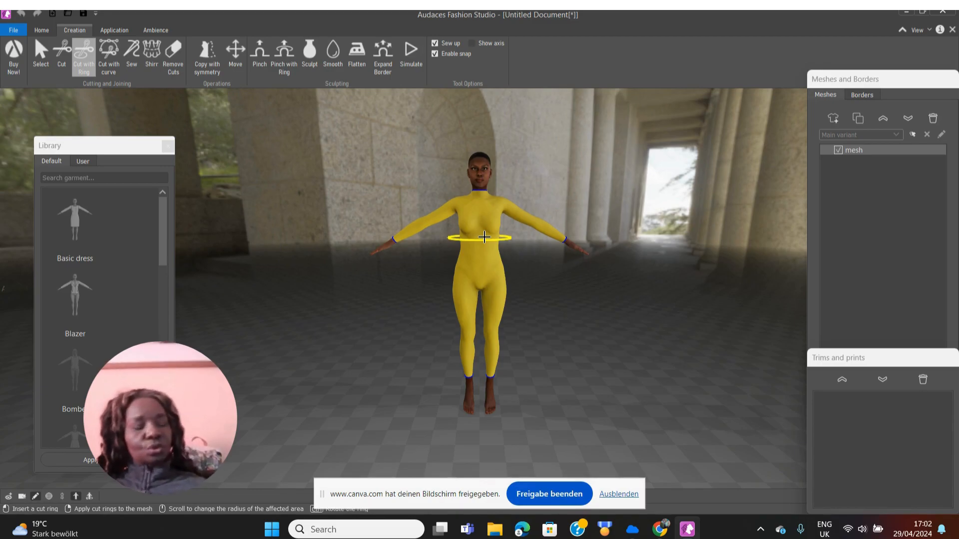
pyautogui.press('Escape')
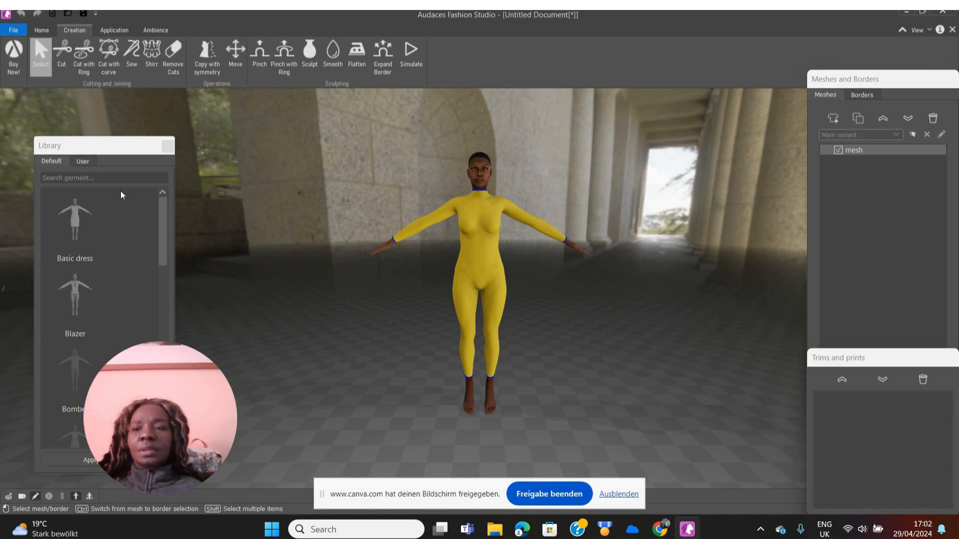
pyautogui.click(85, 62)
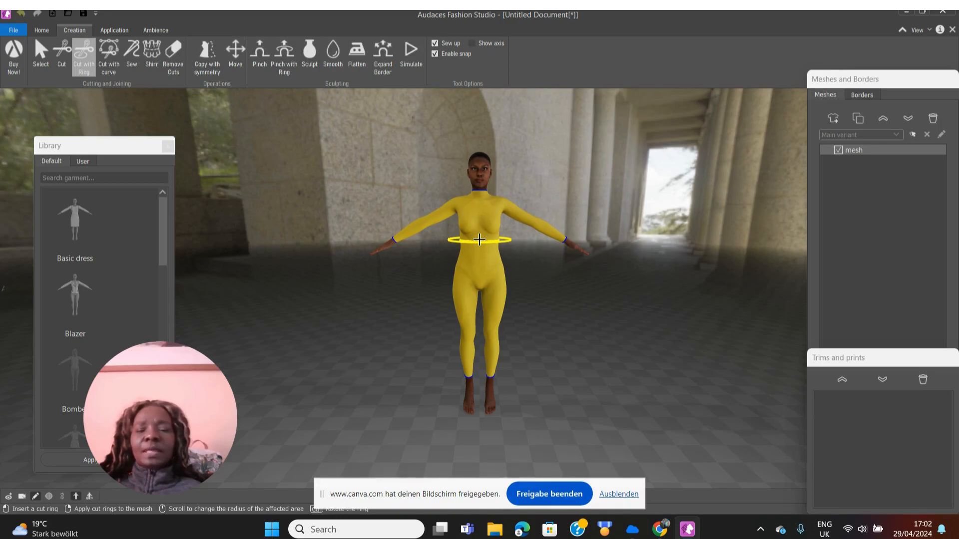
pyautogui.click(479, 240)
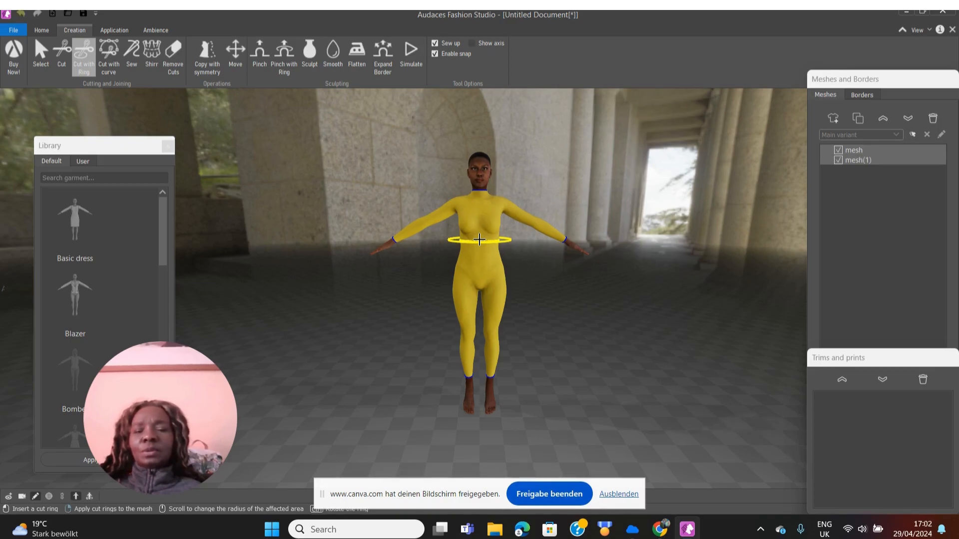
pyautogui.press('Escape')
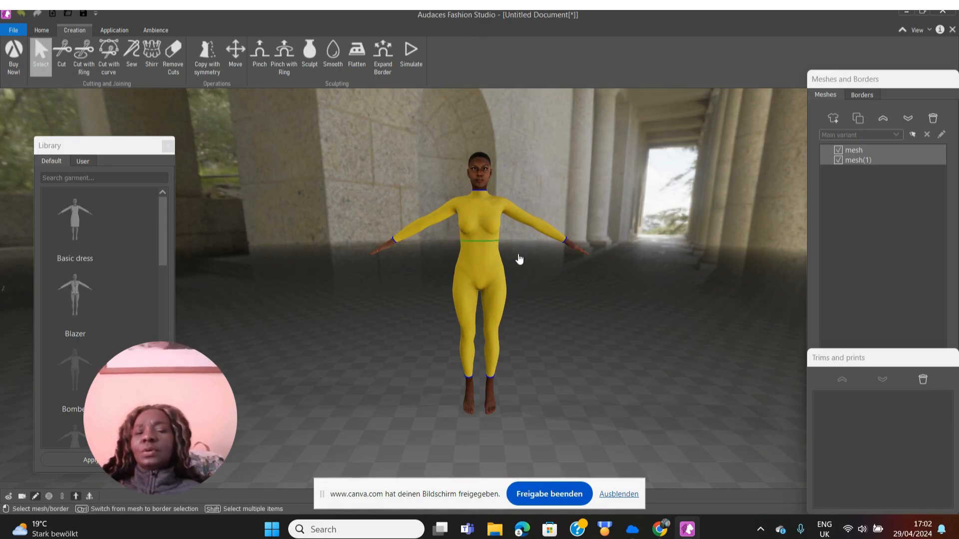
# - Add two more horizontal ring cuts below the underbust seam, one at the waist and one above the hips
pyautogui.click(86, 62)
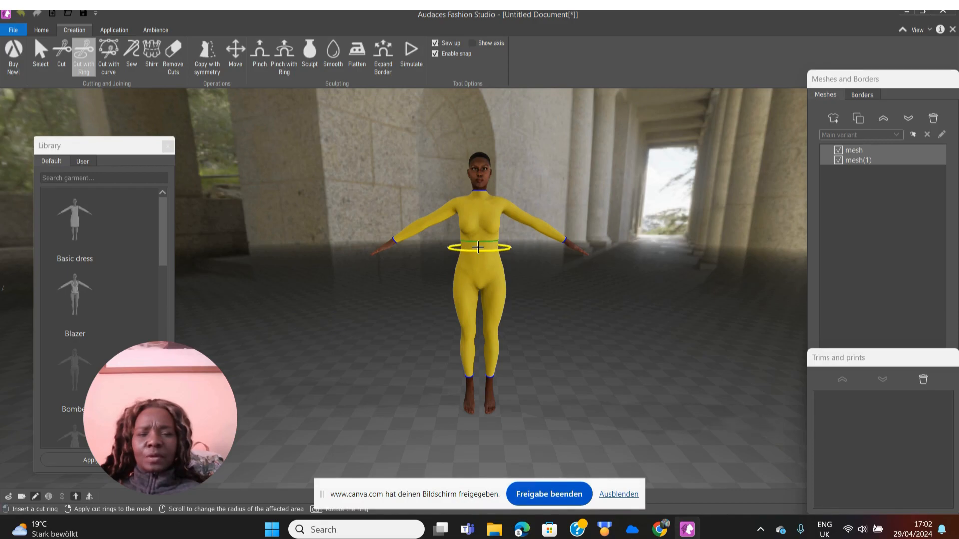
pyautogui.click(478, 247)
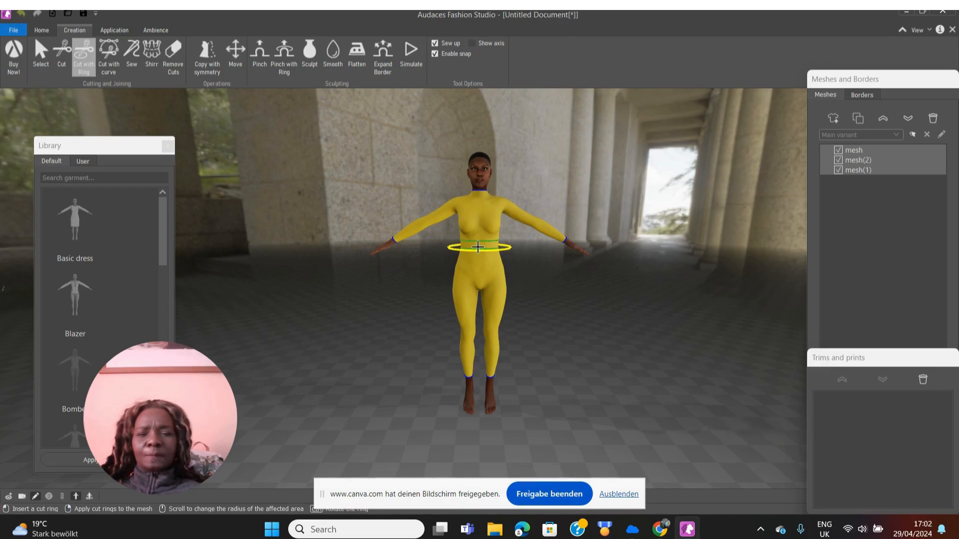
pyautogui.click(478, 249)
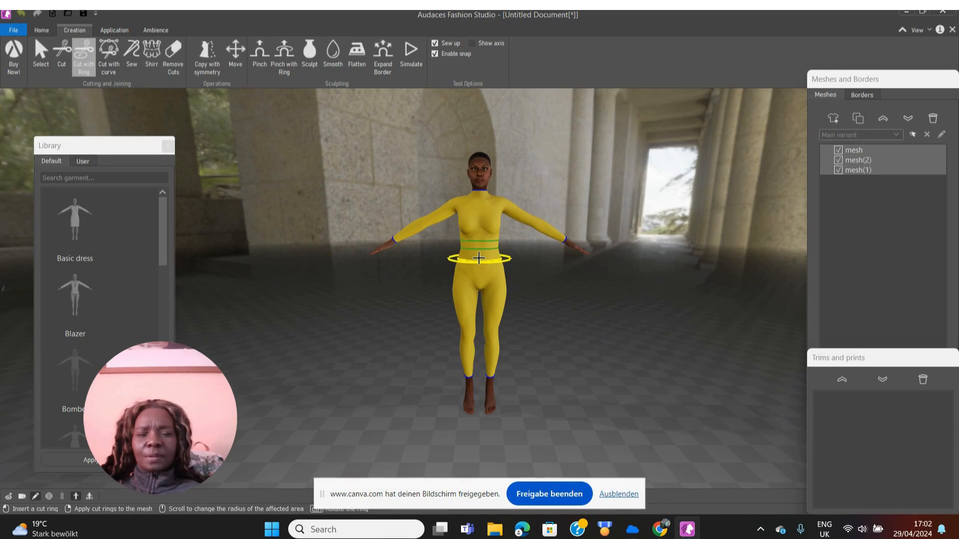
pyautogui.click(479, 258)
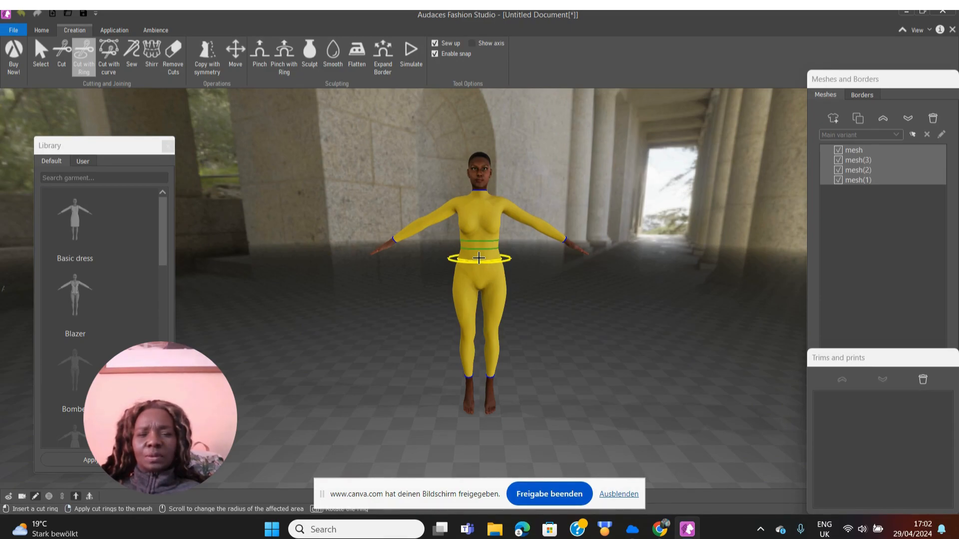
pyautogui.press('Escape')
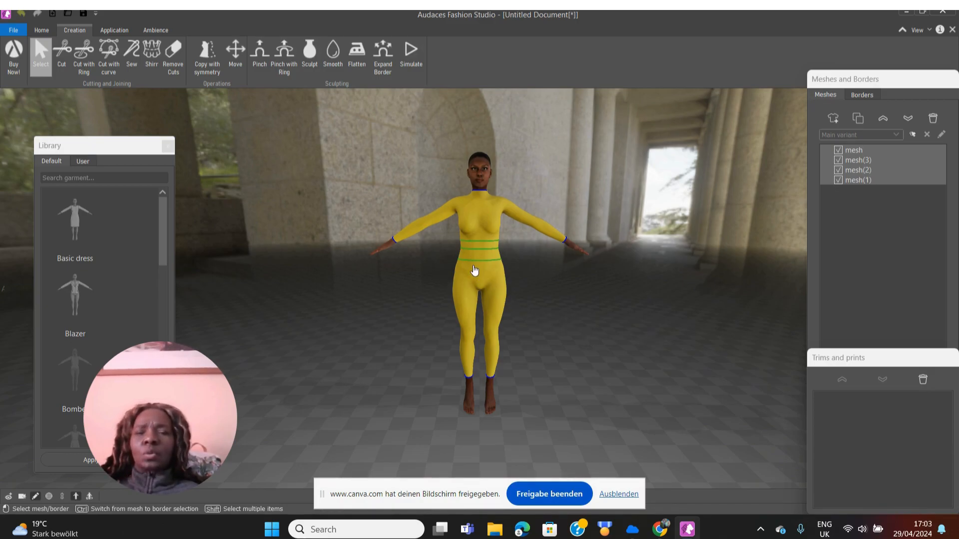
# - Pull the leg section down to the feet with Pinch with Ring to form a straight floor-length skirt
pyautogui.click(280, 61)
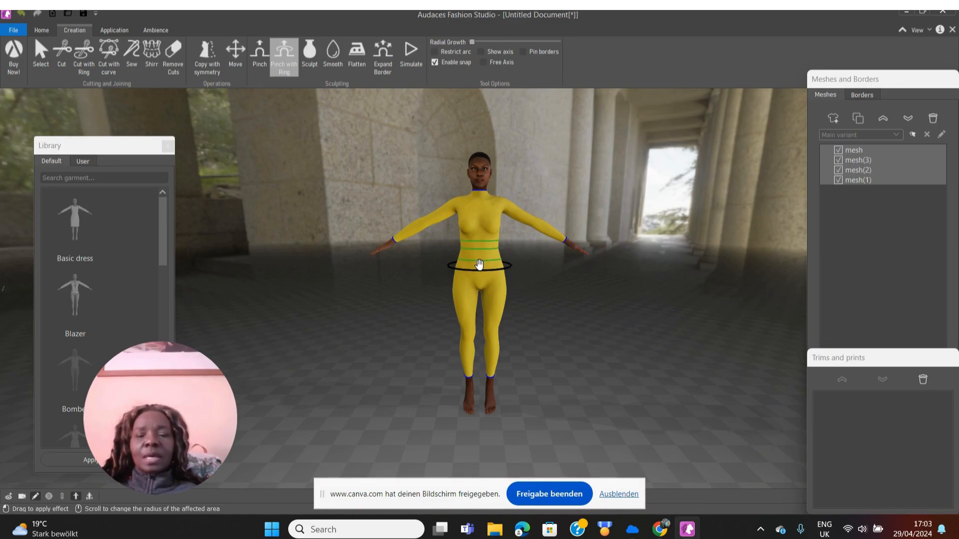
pyautogui.moveTo(481, 298); pyautogui.dragTo(484, 402)
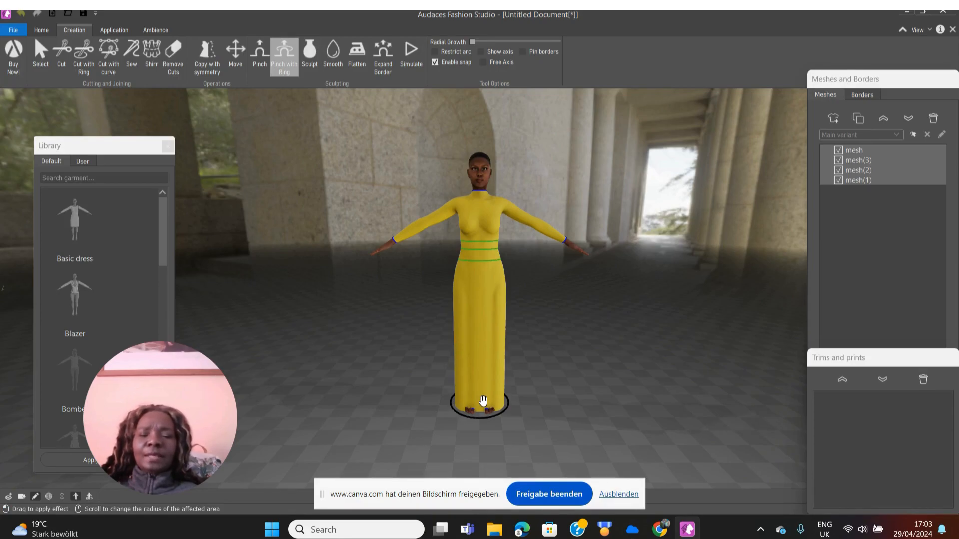
pyautogui.press('Escape')
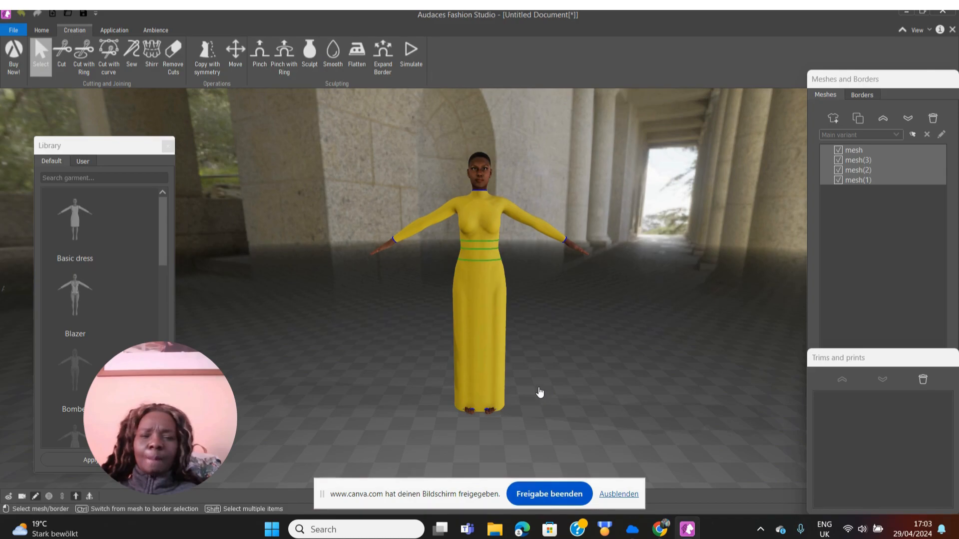
# - Delete the waistband mesh between the two lower ring cuts, separating the top from the skirt
pyautogui.click(482, 258)
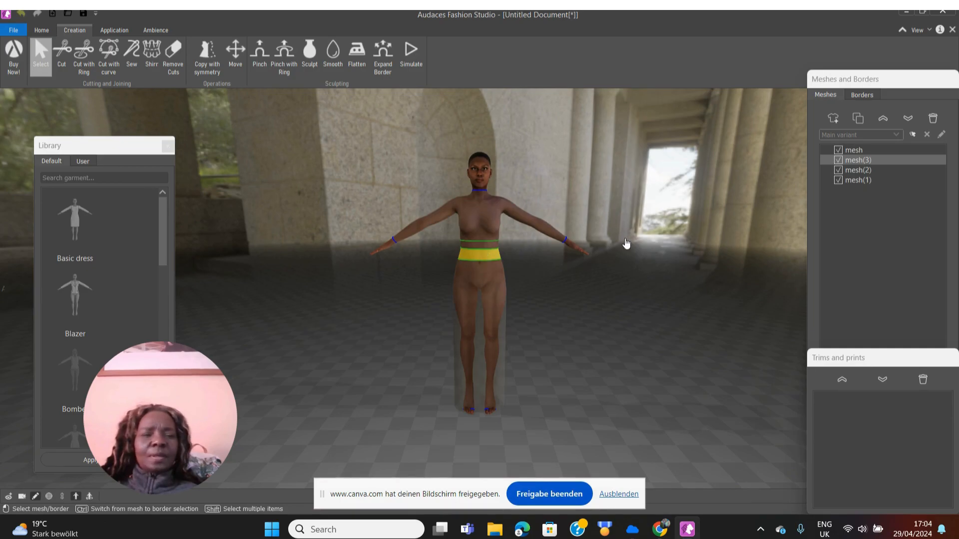
pyautogui.click(933, 119)
pyautogui.click(933, 118)
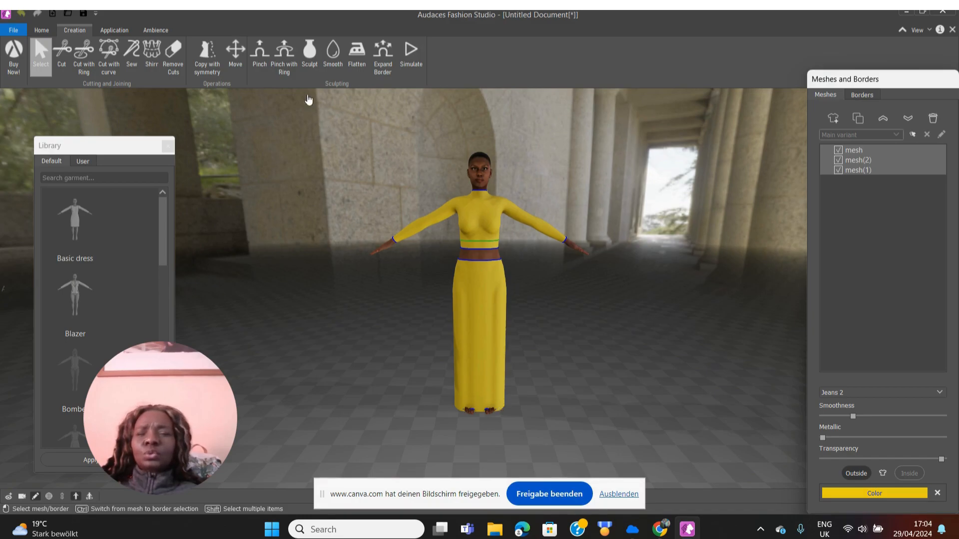
# - Smooth the long skirt's surface with the Smooth tool and check it from the back and front
pyautogui.click(333, 55)
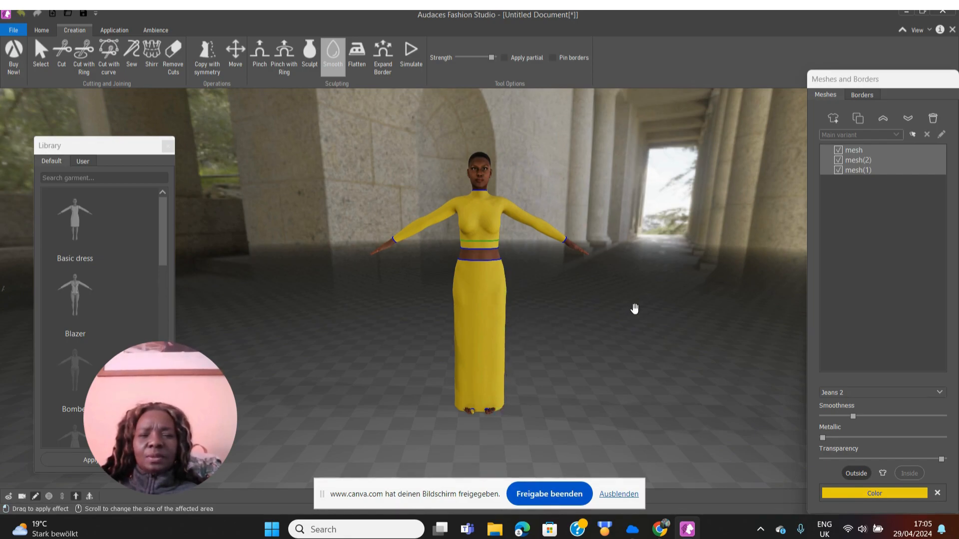
pyautogui.moveTo(634, 308); pyautogui.dragTo(632, 312)
pyautogui.moveTo(614, 313); pyautogui.dragTo(342, 306, button='middle')
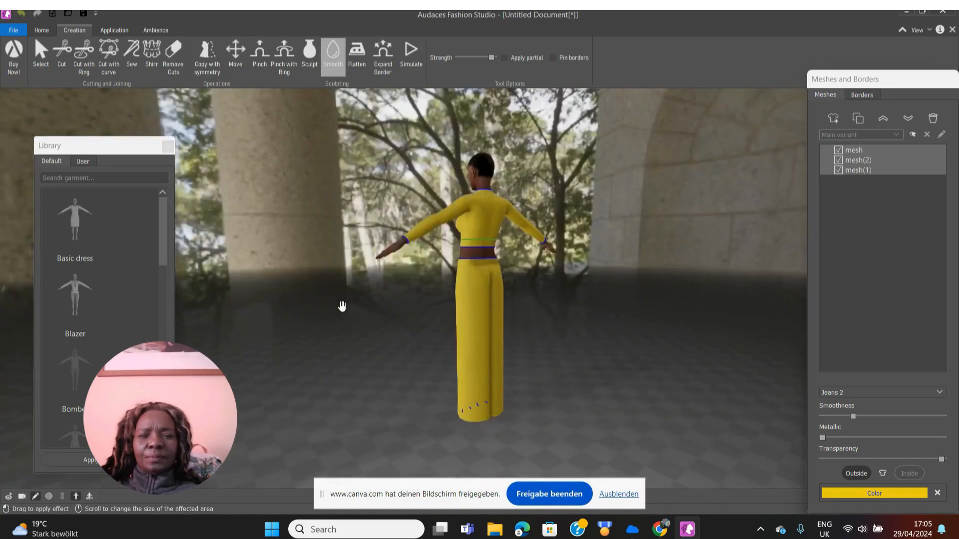
pyautogui.moveTo(552, 311); pyautogui.dragTo(492, 322, button='middle')
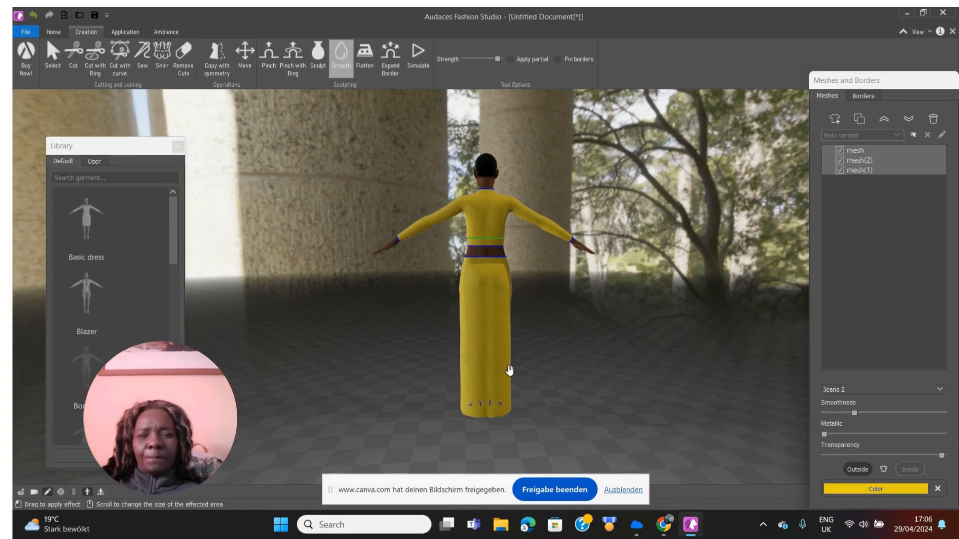
pyautogui.moveTo(385, 359); pyautogui.dragTo(677, 361)
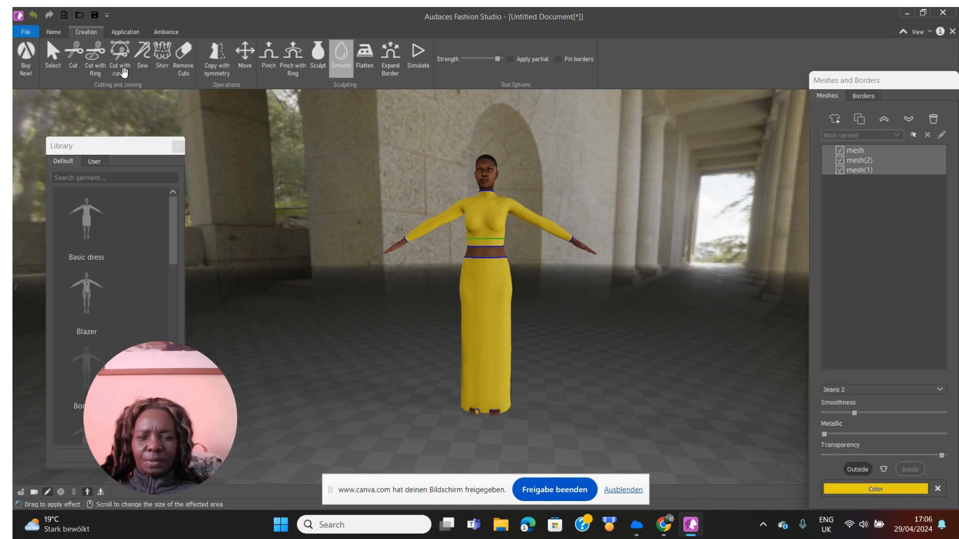
# - Cut the skirt just above the hem with a horizontal ring widened to enclose the whole skirt
pyautogui.click(95, 60)
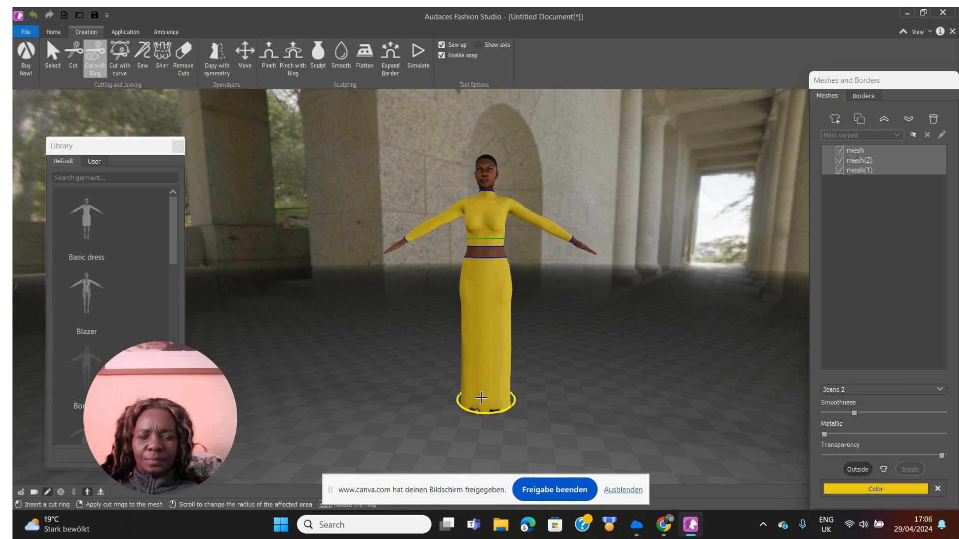
pyautogui.scroll(-2, 480, 398)
pyautogui.scroll(5, 480, 398)
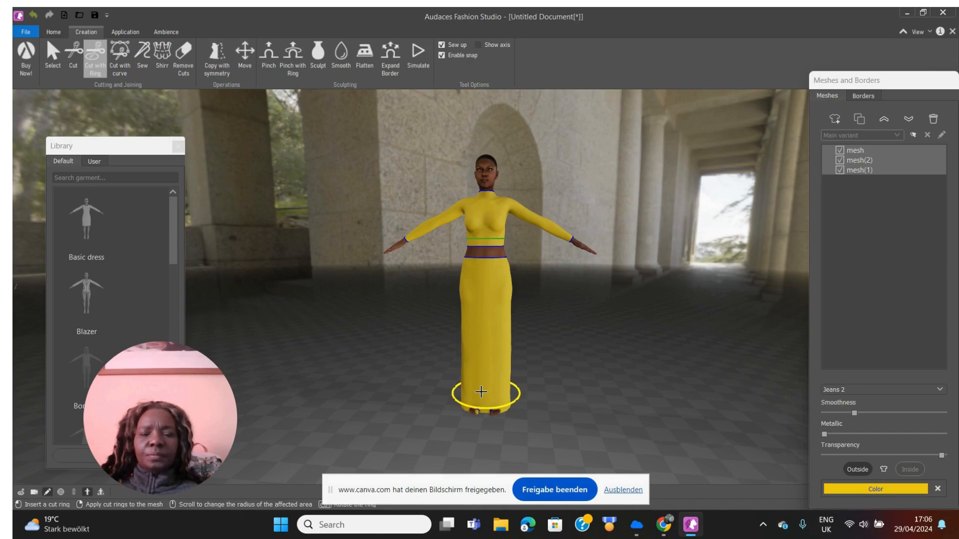
pyautogui.click(481, 392)
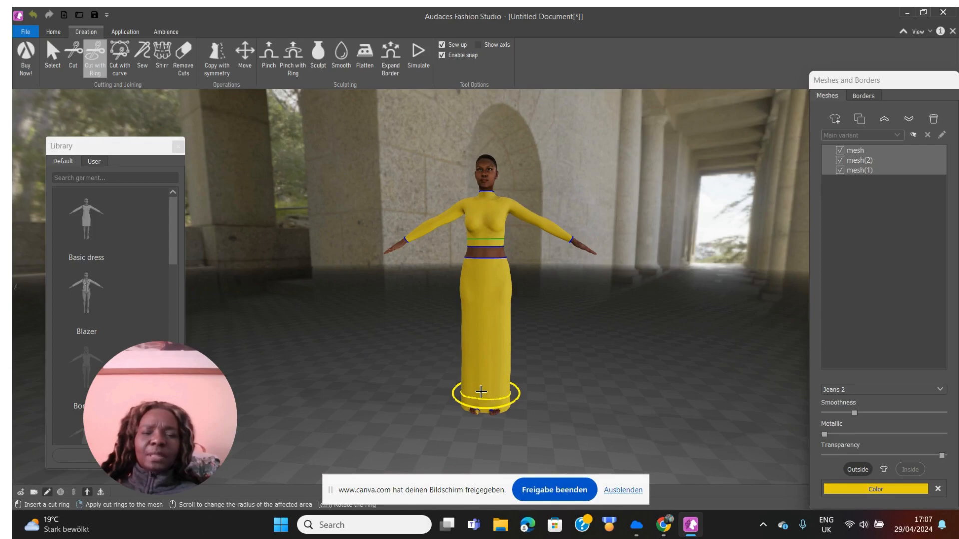
pyautogui.rightClick(481, 392)
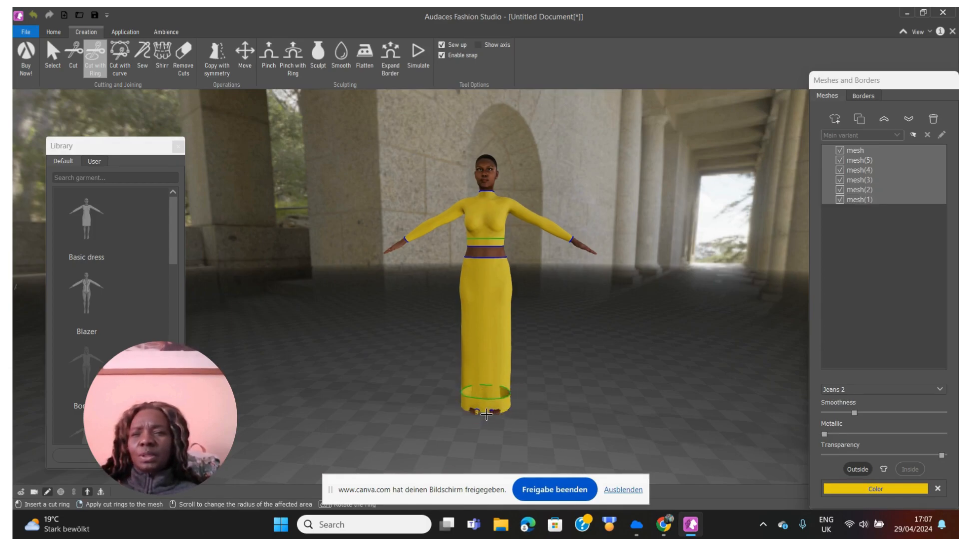
pyautogui.press('Escape')
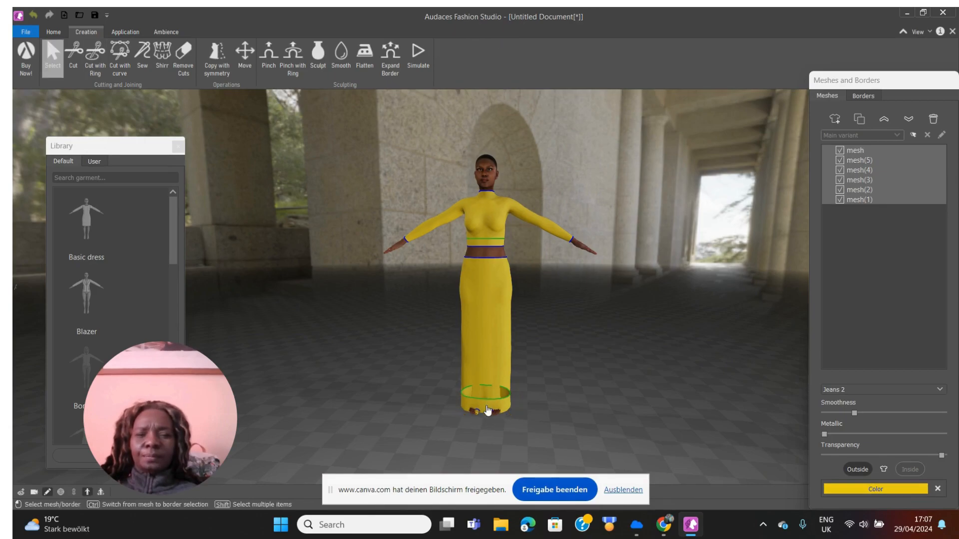
# - Delete the band below the hem cut and close the garment Library
pyautogui.click(487, 411)
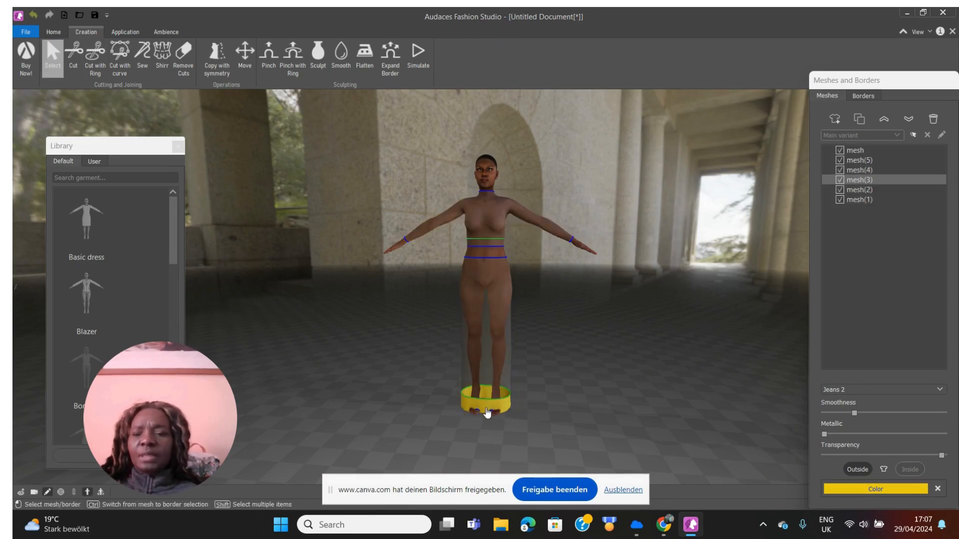
pyautogui.click(934, 123)
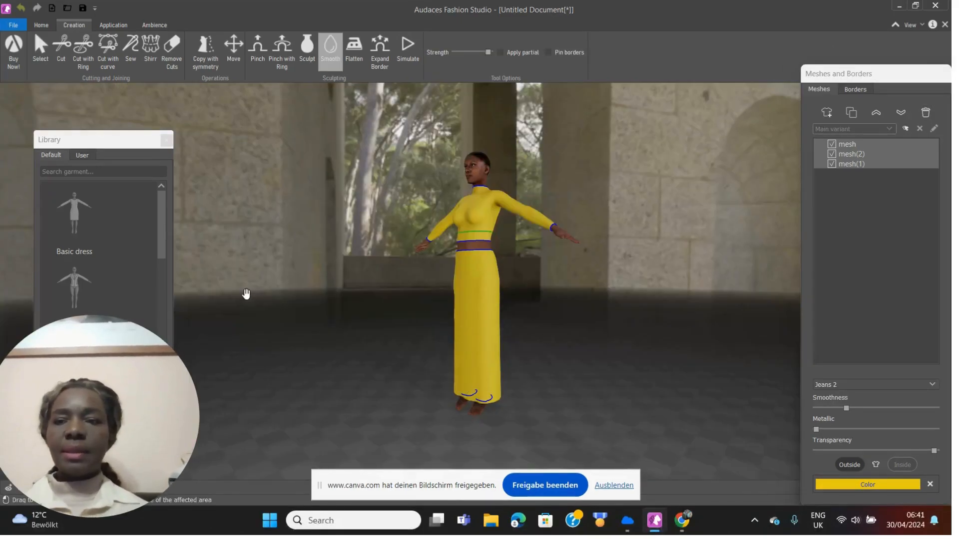
pyautogui.click(166, 142)
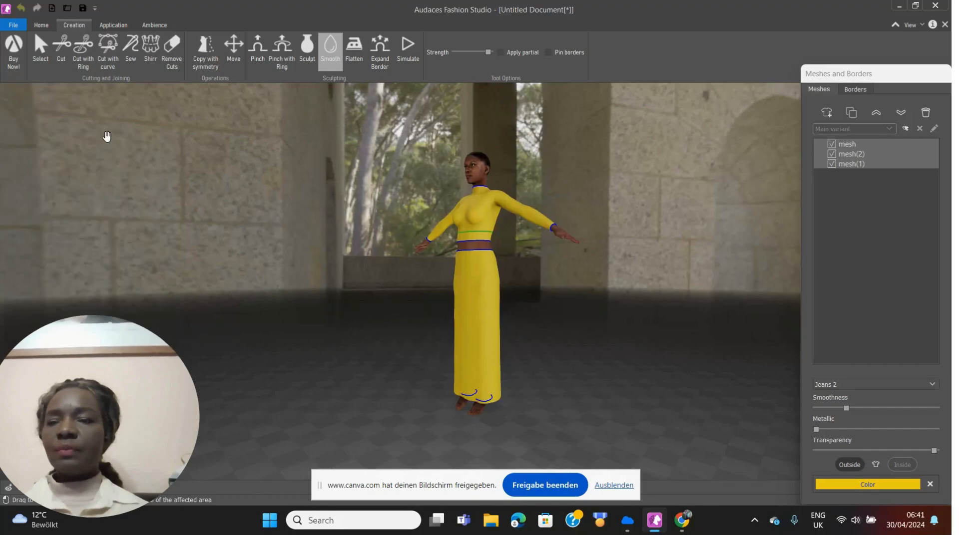
# - Cut the skirt lengthwise with an enlarged ring rotated to vertical and centred on the middle of the skirt
pyautogui.click(83, 60)
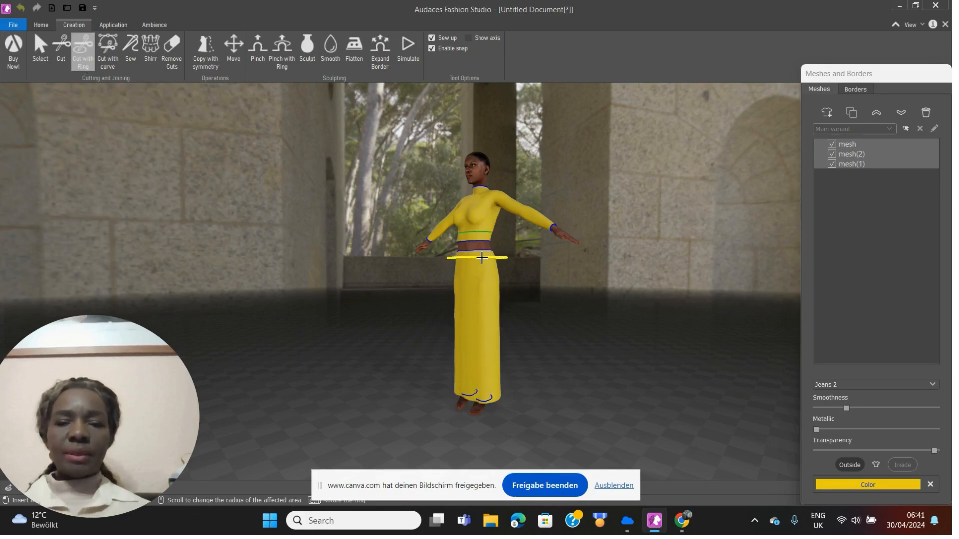
pyautogui.scroll(6, 482, 258)
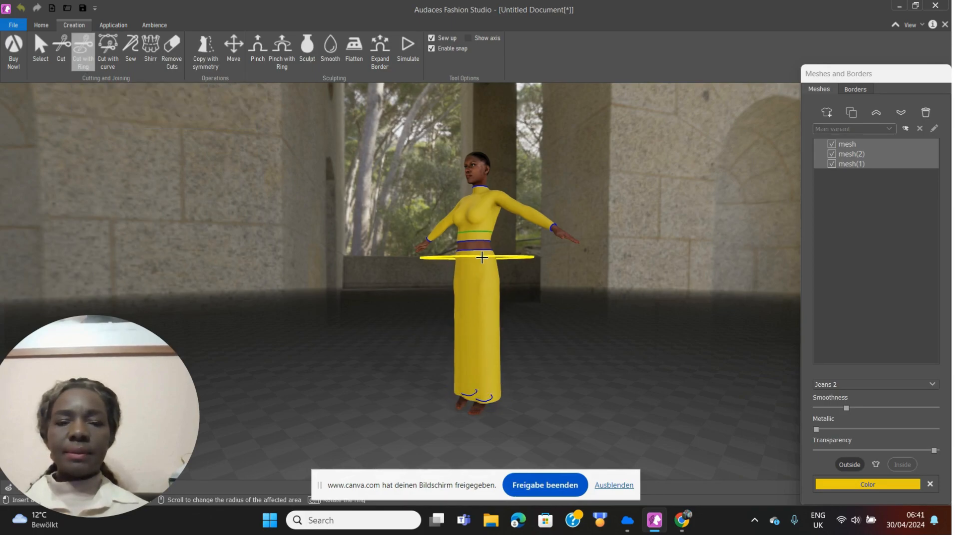
pyautogui.scroll(1, 482, 258)
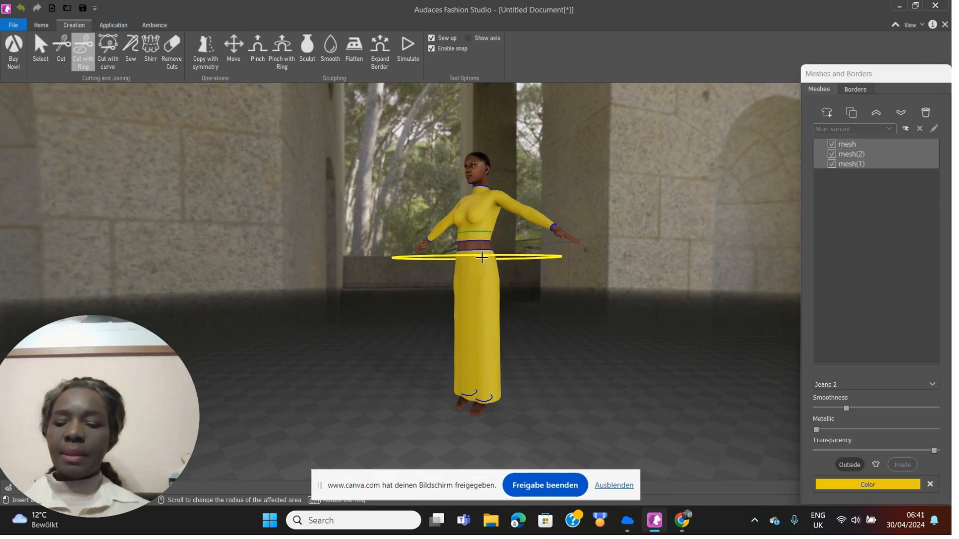
pyautogui.press('ctrl')
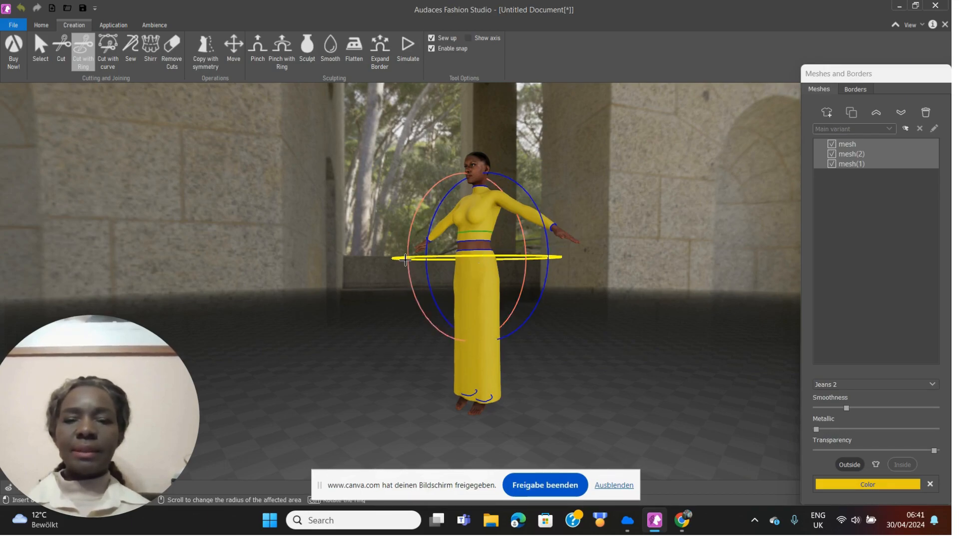
pyautogui.keyDown('ctrl'); pyautogui.moveTo(405, 246); pyautogui.dragTo(412, 225); pyautogui.keyUp('ctrl')
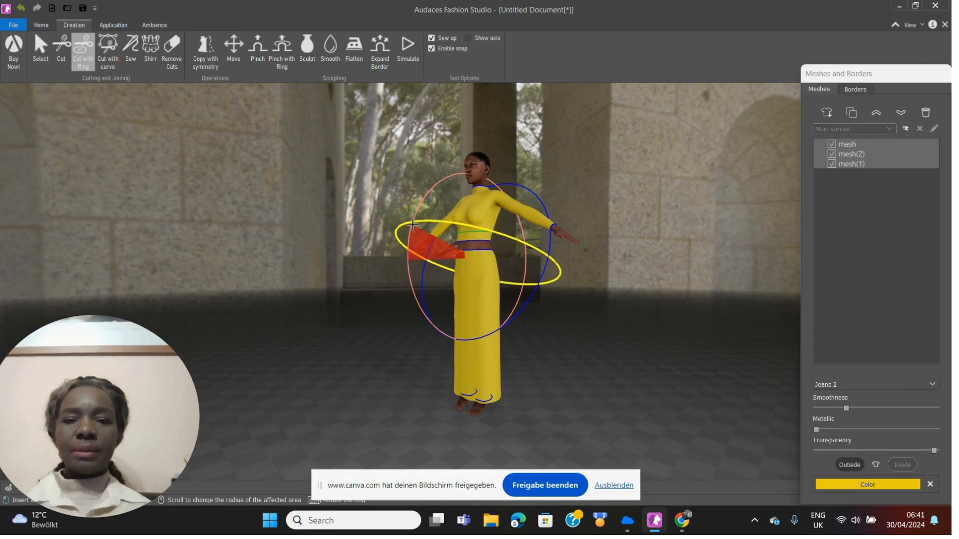
pyautogui.keyDown('ctrl'); pyautogui.moveTo(412, 225); pyautogui.dragTo(474, 171); pyautogui.keyUp('ctrl')
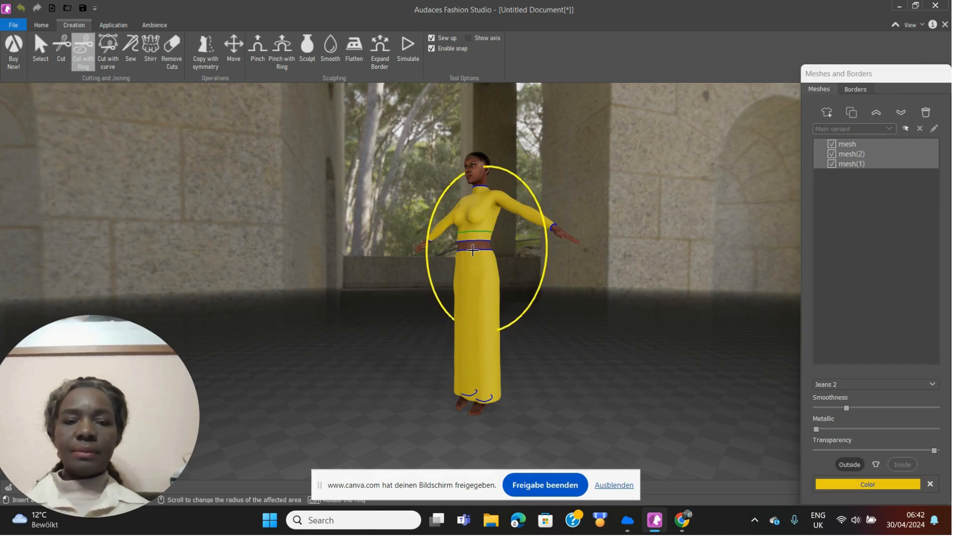
pyautogui.click(475, 324)
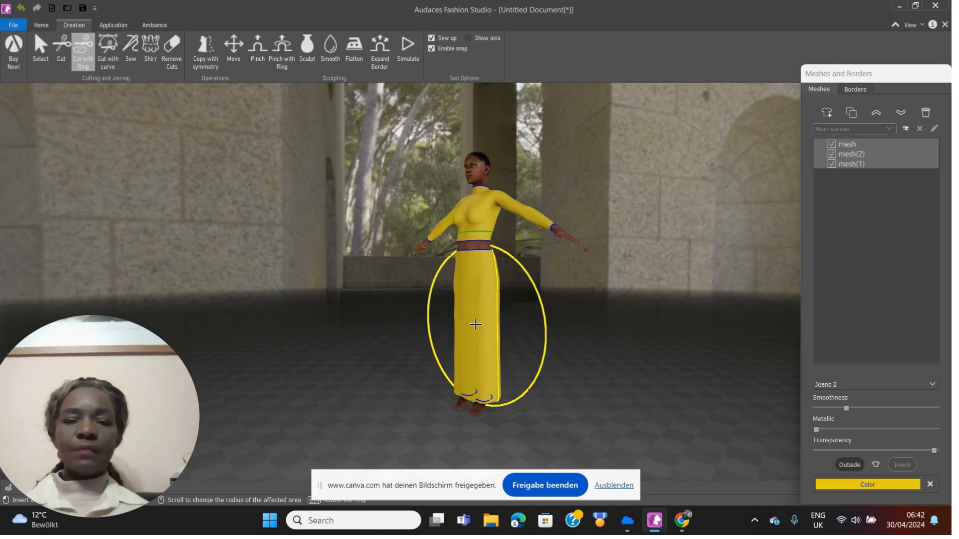
pyautogui.click(475, 325)
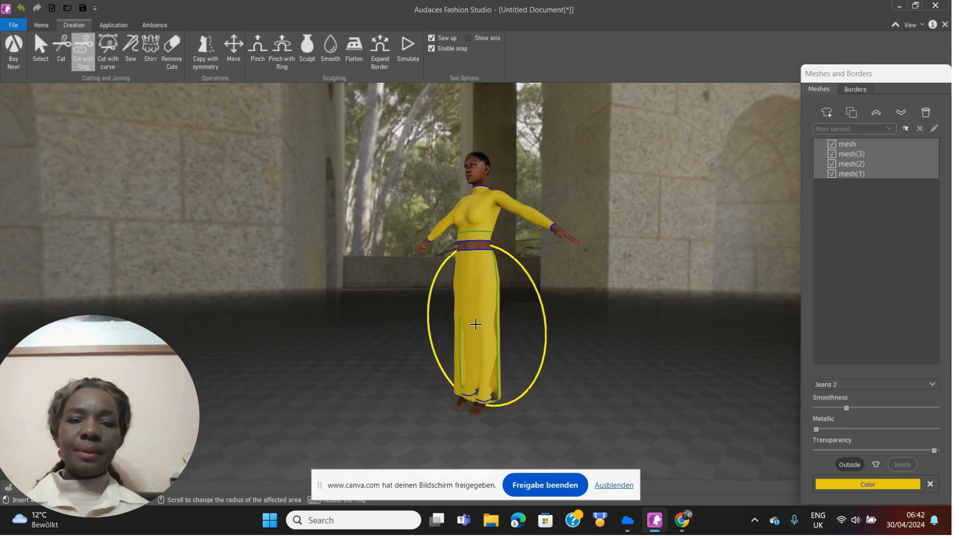
pyautogui.press('Escape')
# - Cut a curved slit line beside the skirt's centre-back seam, from about mid-thigh to the hem, and reselect all meshes
pyautogui.moveTo(612, 347); pyautogui.dragTo(685, 355, button='middle')
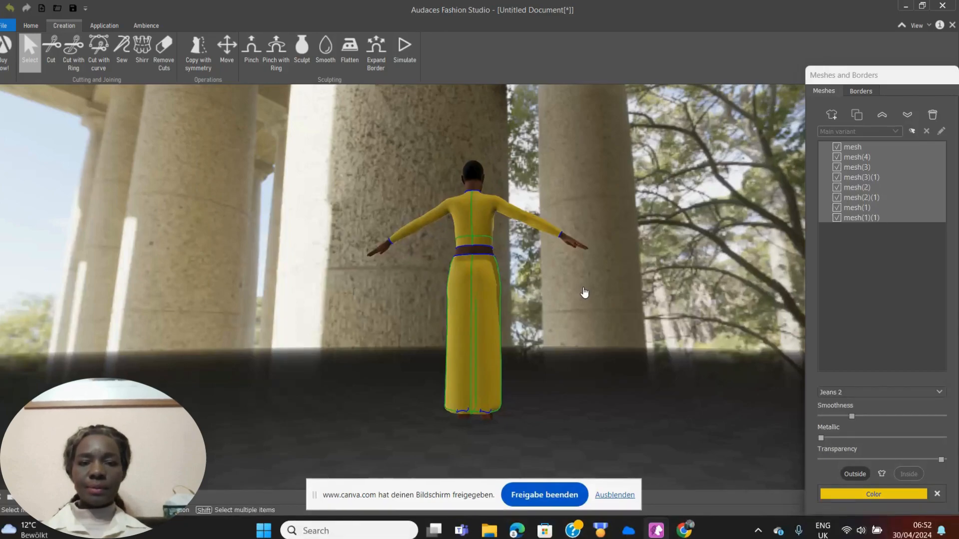
pyautogui.moveTo(584, 292)
pyautogui.mouseDown(button='middle')
pyautogui.moveTo(520, 310)
pyautogui.moveTo(599, 292)
pyautogui.mouseUp(button='middle')
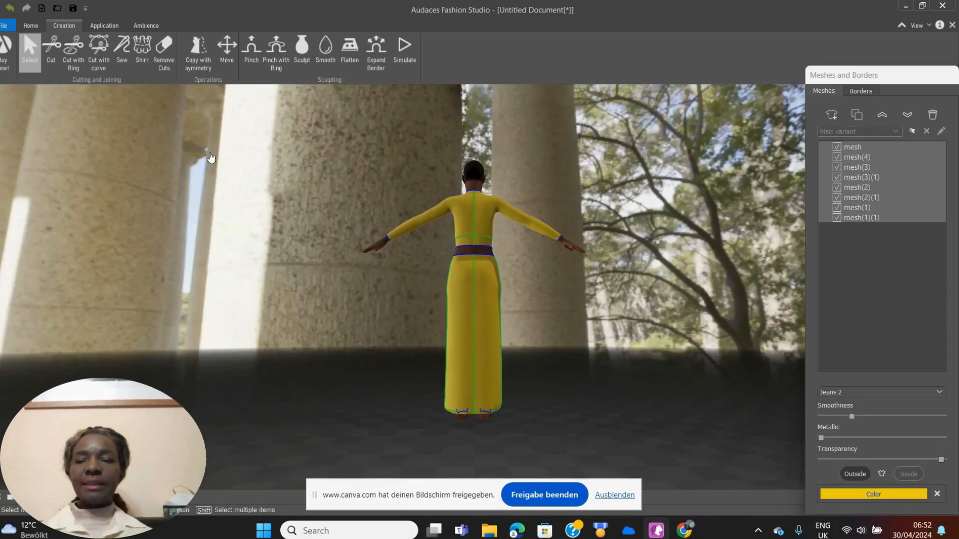
pyautogui.click(101, 61)
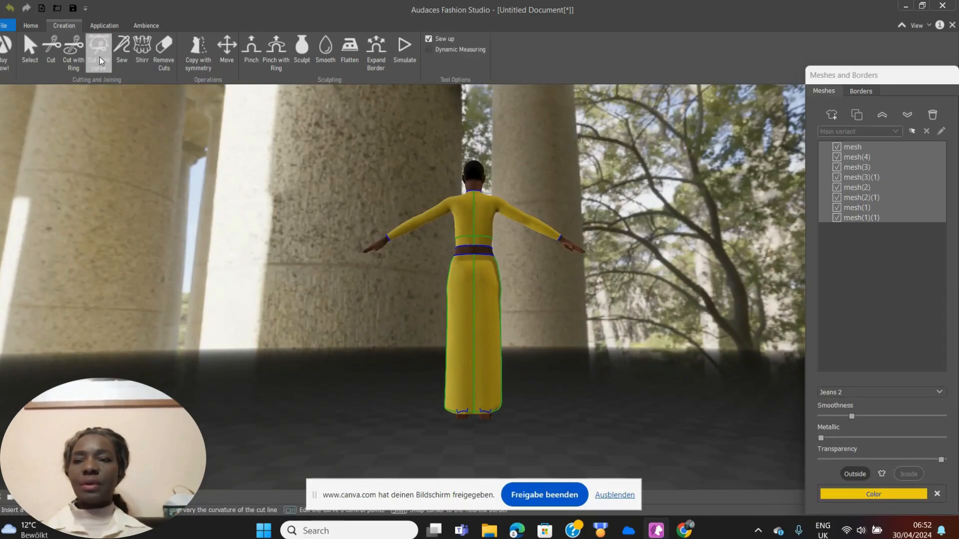
pyautogui.click(474, 317)
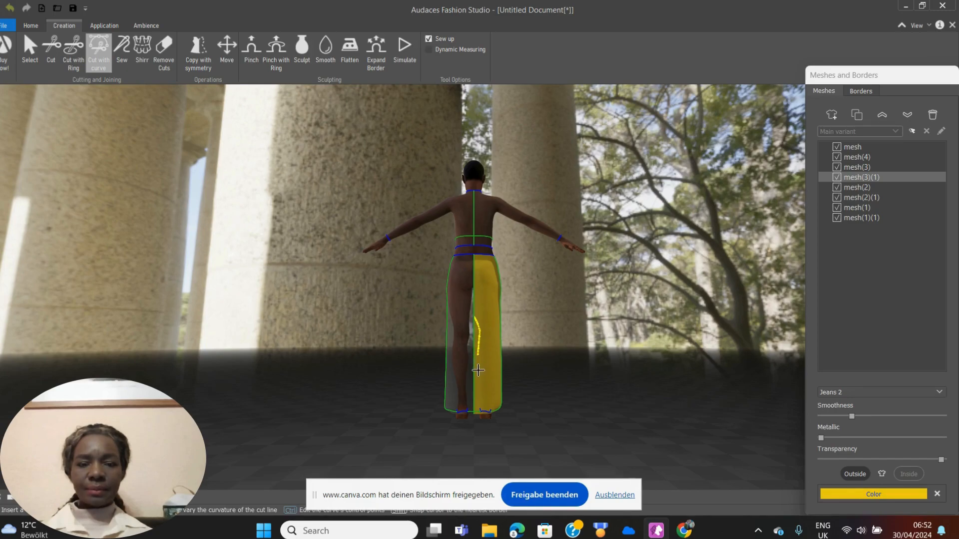
pyautogui.click(479, 414)
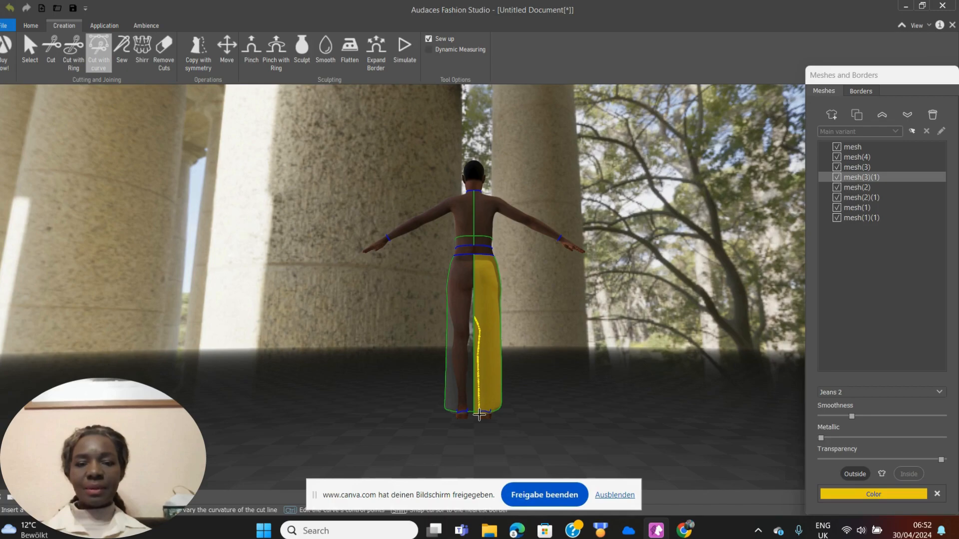
pyautogui.rightClick(479, 414)
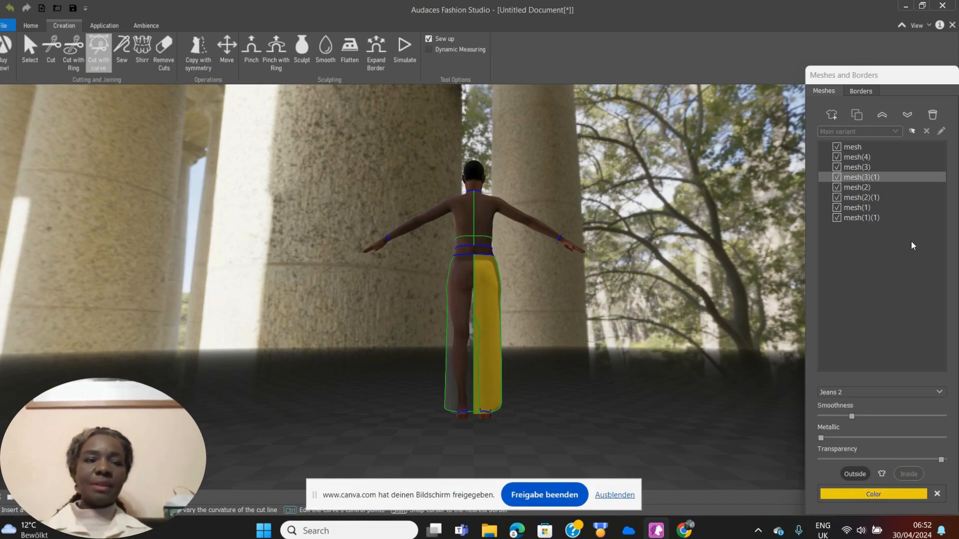
pyautogui.moveTo(864, 218); pyautogui.dragTo(857, 148)
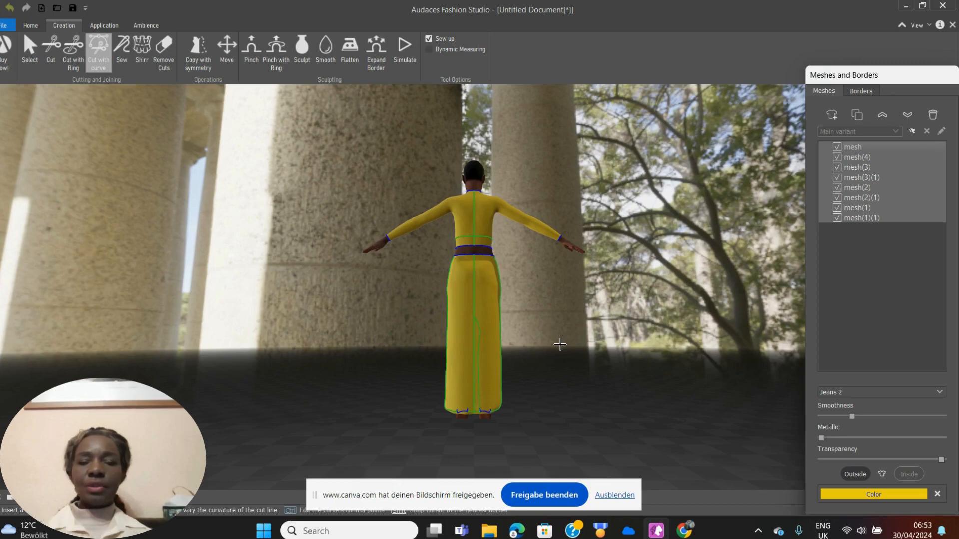
pyautogui.moveTo(742, 303); pyautogui.dragTo(378, 313, button='right')
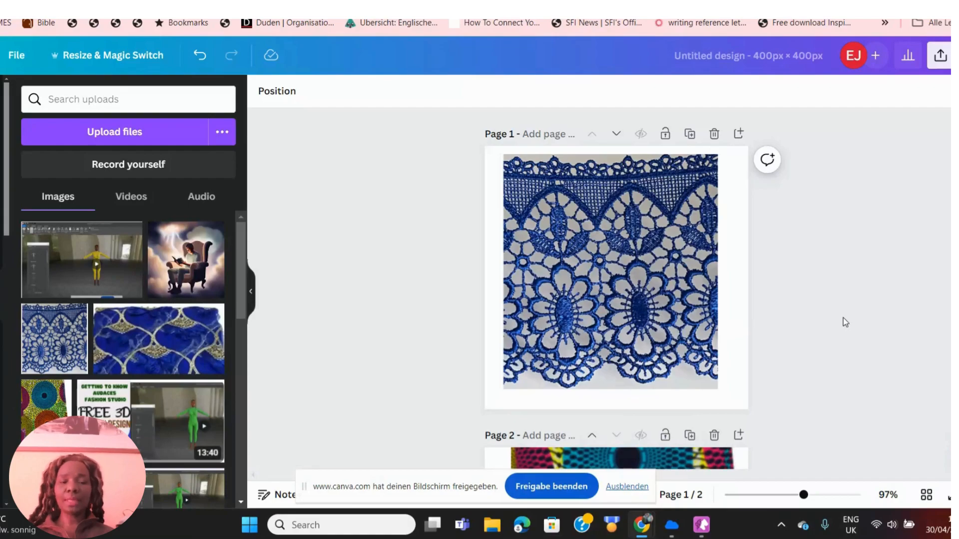
# - In the Canva design, review the blue lace and colourful print pages, and open the PNG download options for all pages
pyautogui.scroll(-1, 842, 318)
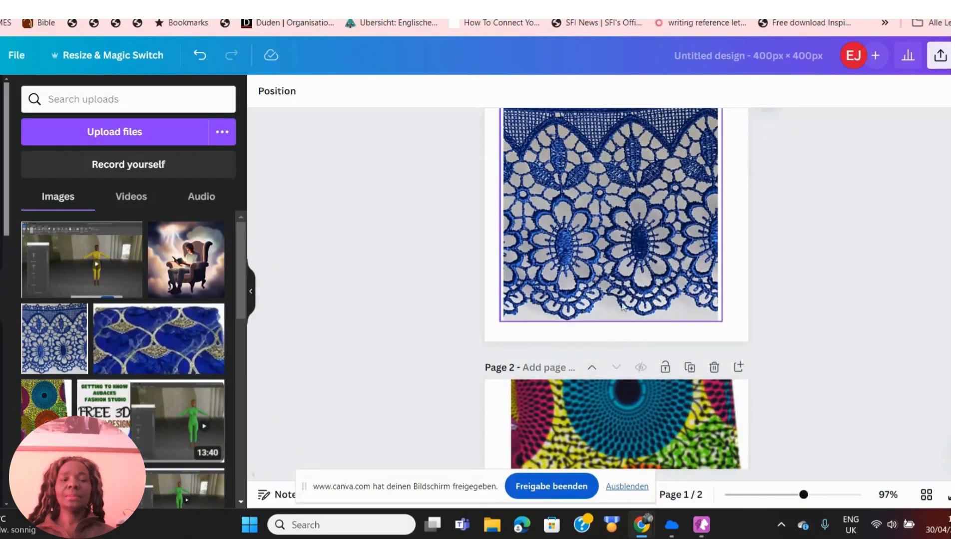
pyautogui.scroll(-2, 640, 403)
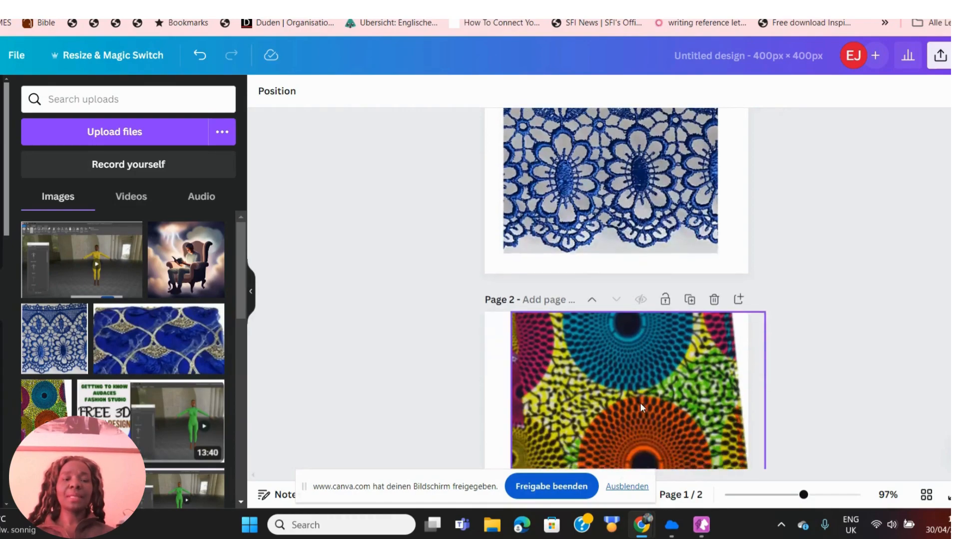
pyautogui.scroll(3, 640, 402)
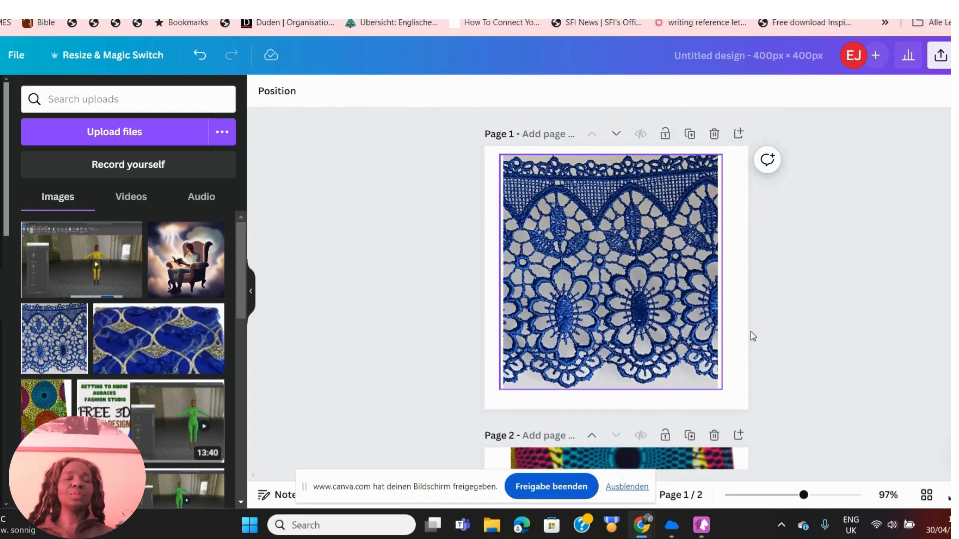
pyautogui.scroll(-5, 793, 321)
pyautogui.scroll(5, 792, 321)
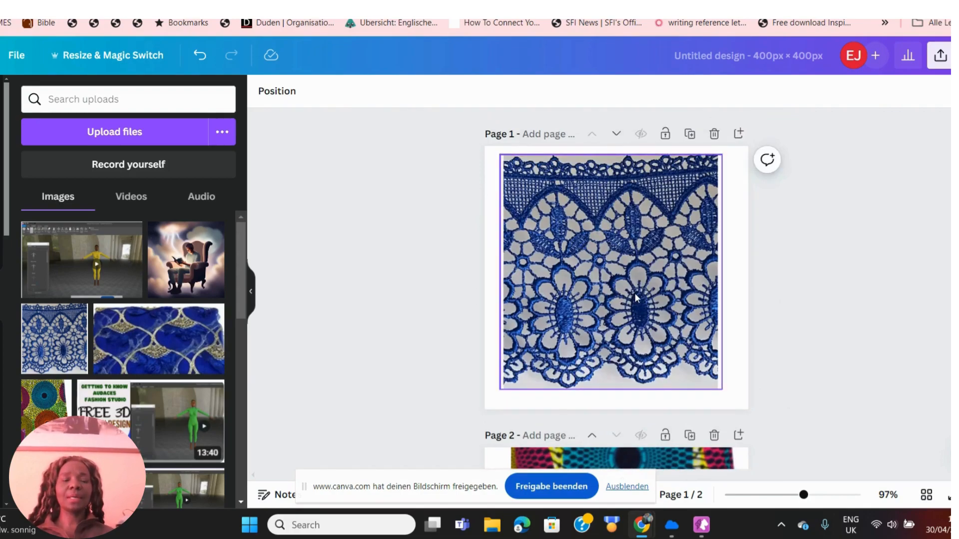
pyautogui.scroll(-5, 634, 293)
pyautogui.scroll(5, 634, 292)
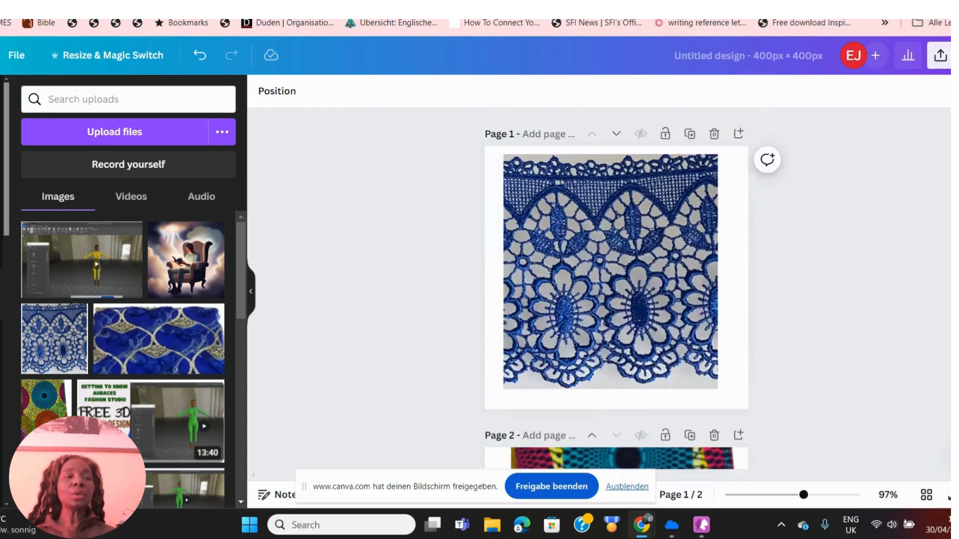
pyautogui.click(939, 55)
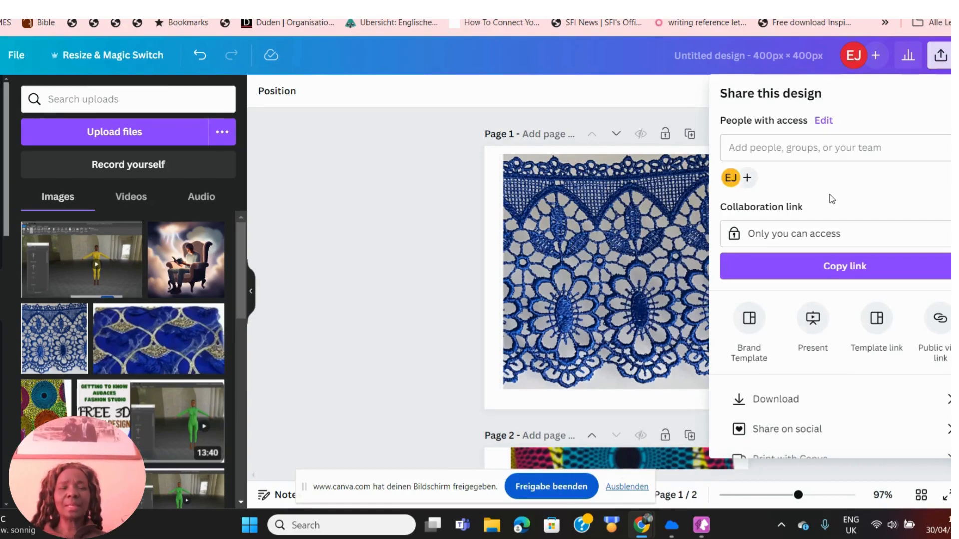
pyautogui.click(779, 400)
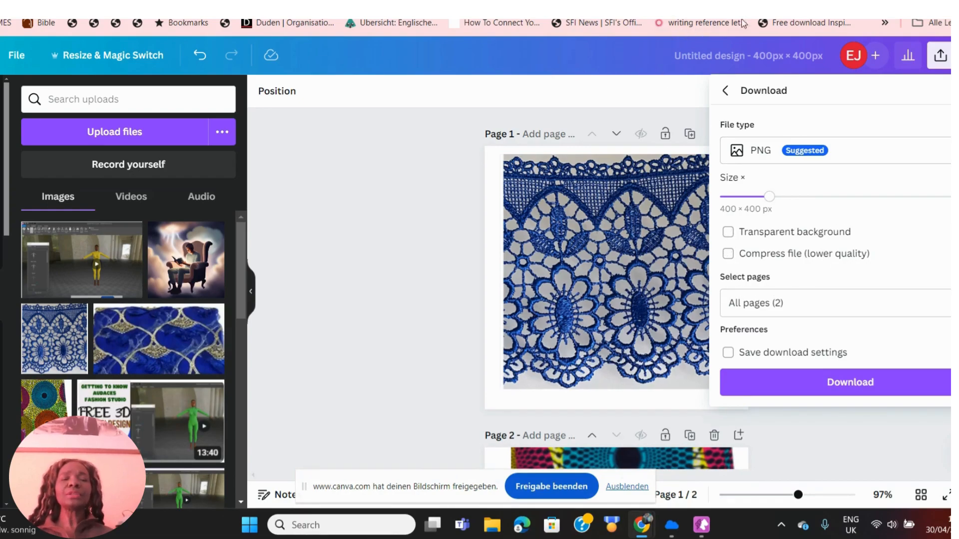
# - Minimise the browser and place fabric images 2 and 1 side by side on the desktop, next to skirt 1
pyautogui.click(918, 4)
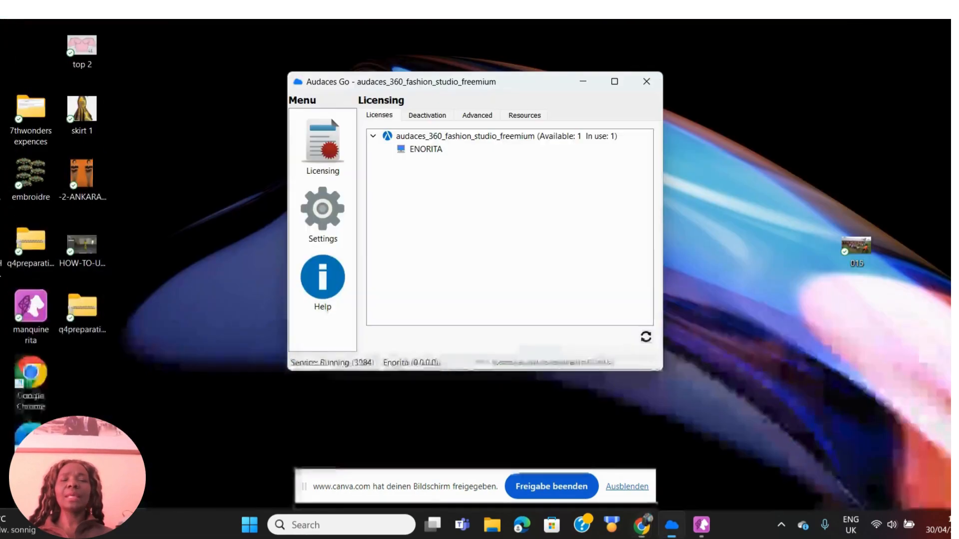
pyautogui.moveTo(175, 10); pyautogui.dragTo(145, 107)
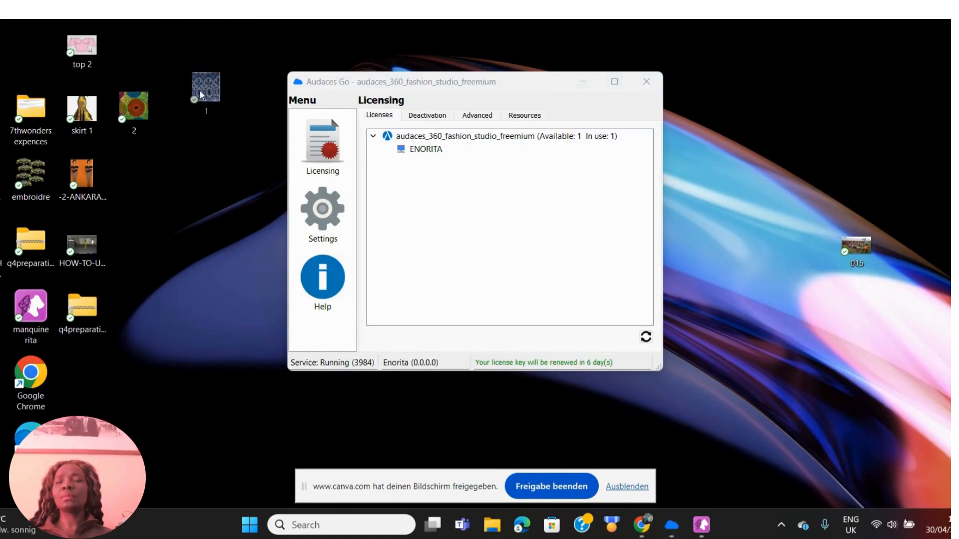
pyautogui.moveTo(210, 81); pyautogui.dragTo(193, 94)
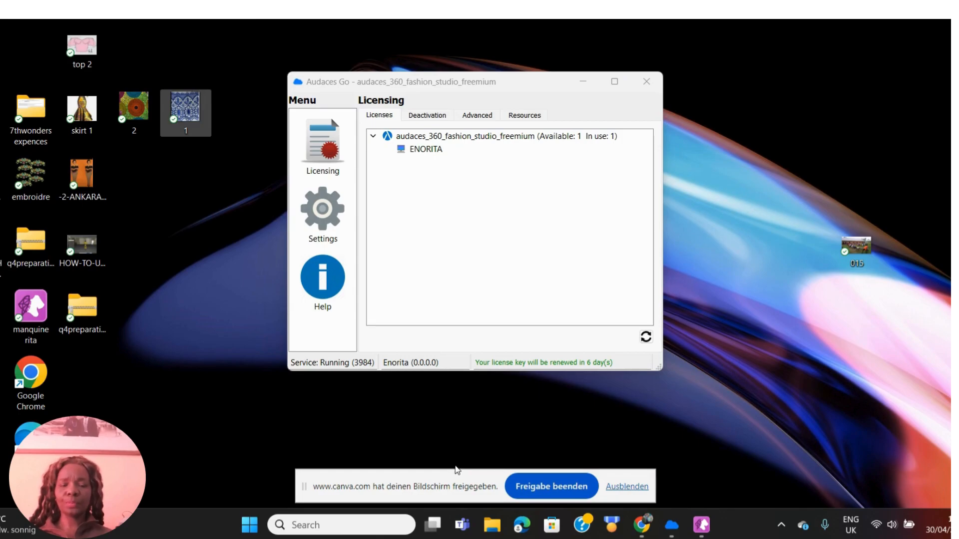
# - Switch back to Audaces Fashion Studio, close the garment Library and turn the avatar to face the front
pyautogui.click(701, 524)
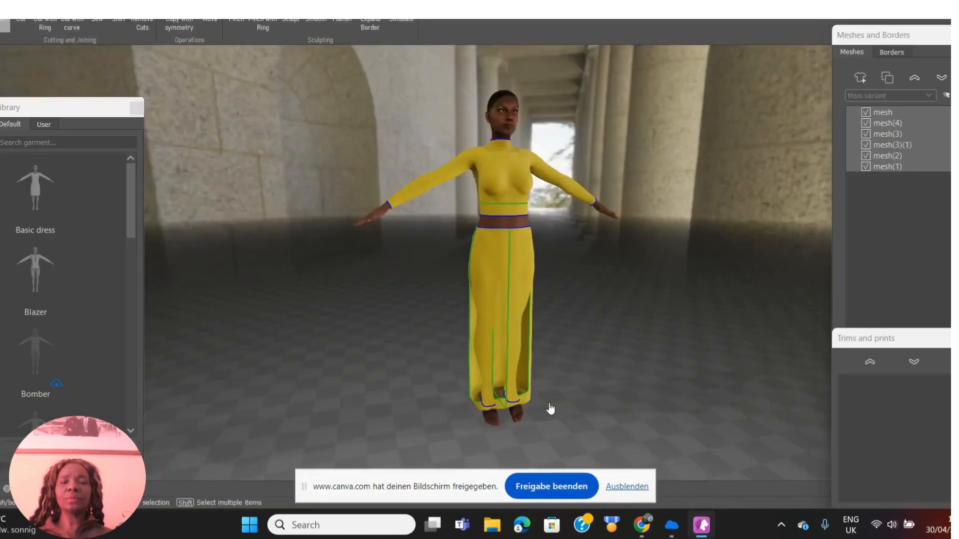
pyautogui.click(136, 108)
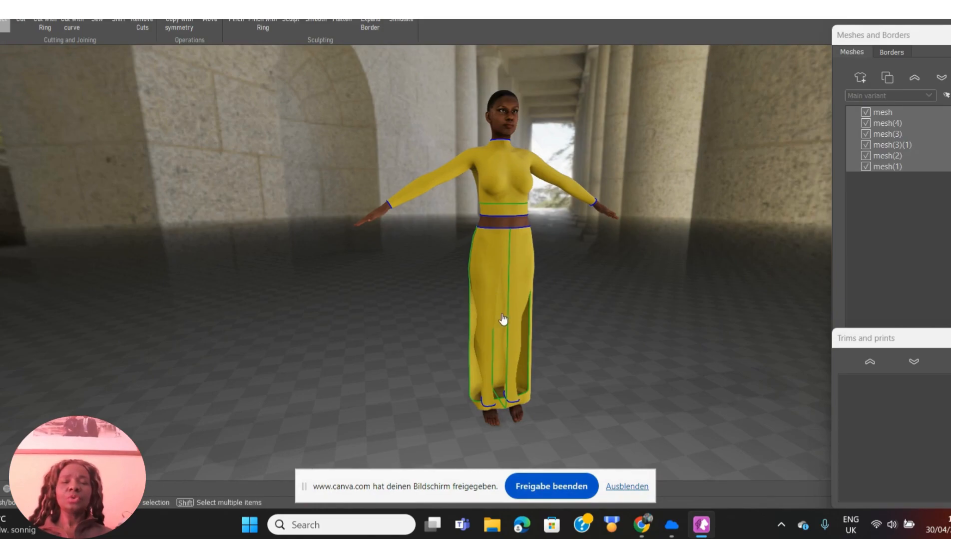
pyautogui.moveTo(611, 290); pyautogui.dragTo(562, 270, button='right')
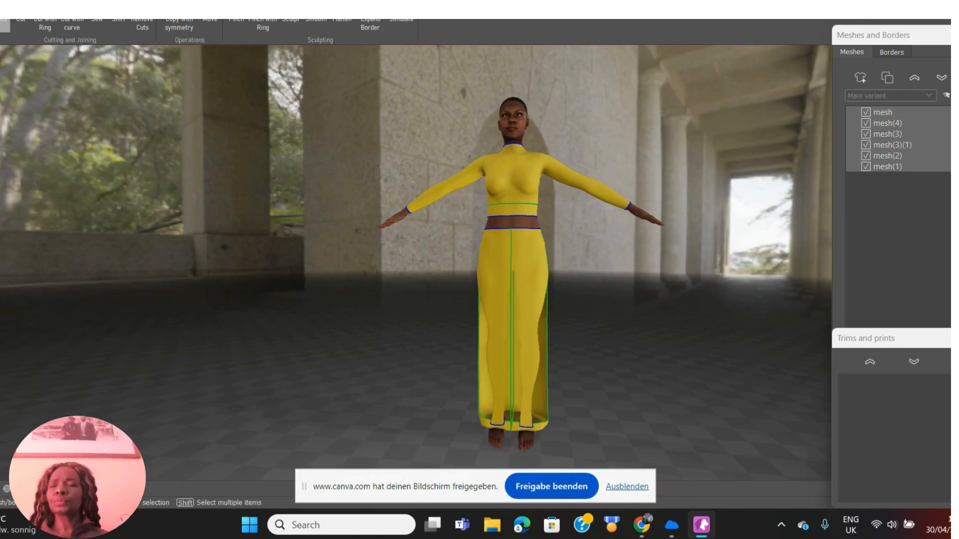
pyautogui.click(95, 15)
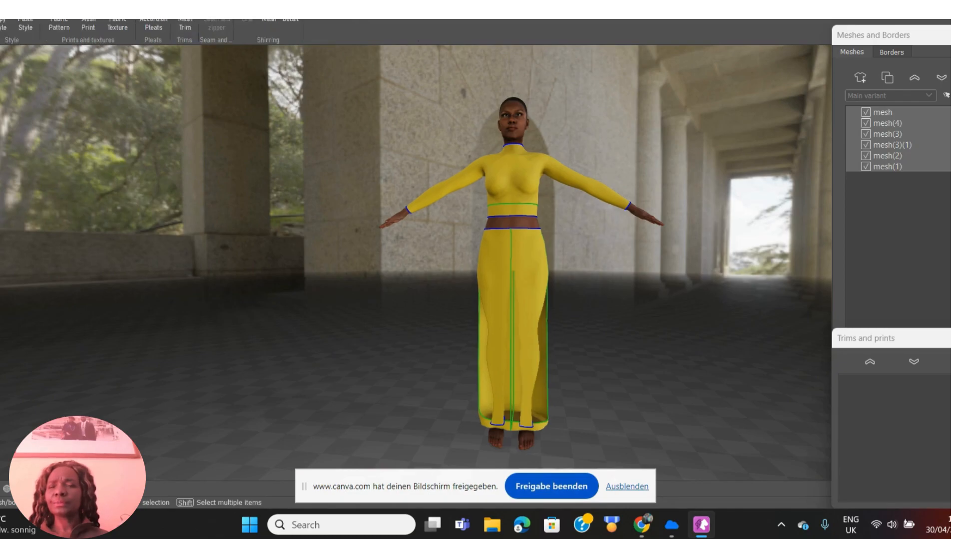
pyautogui.click(59, 25)
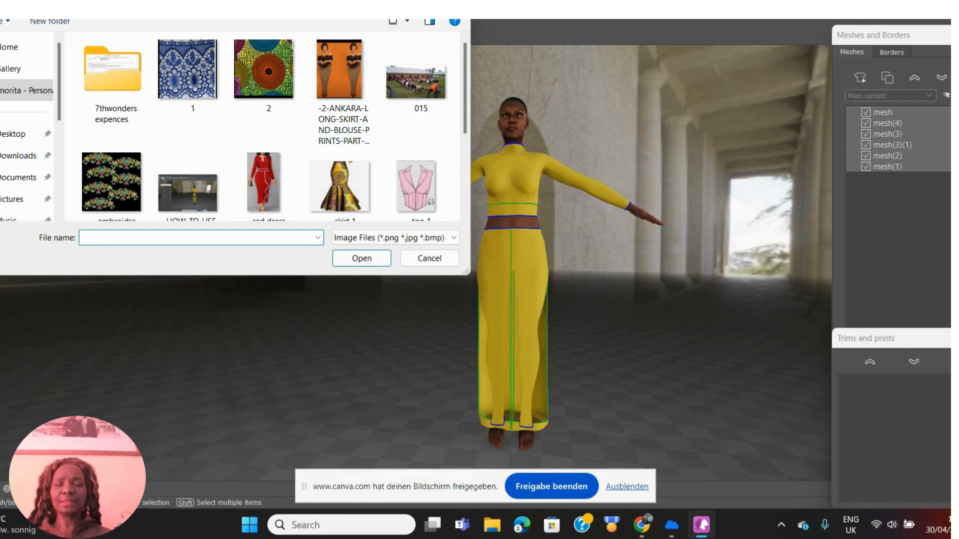
pyautogui.click(430, 258)
# - Cancel the image selection and pick the two front halves of the skirt in turn to identify their meshes
pyautogui.click(508, 261)
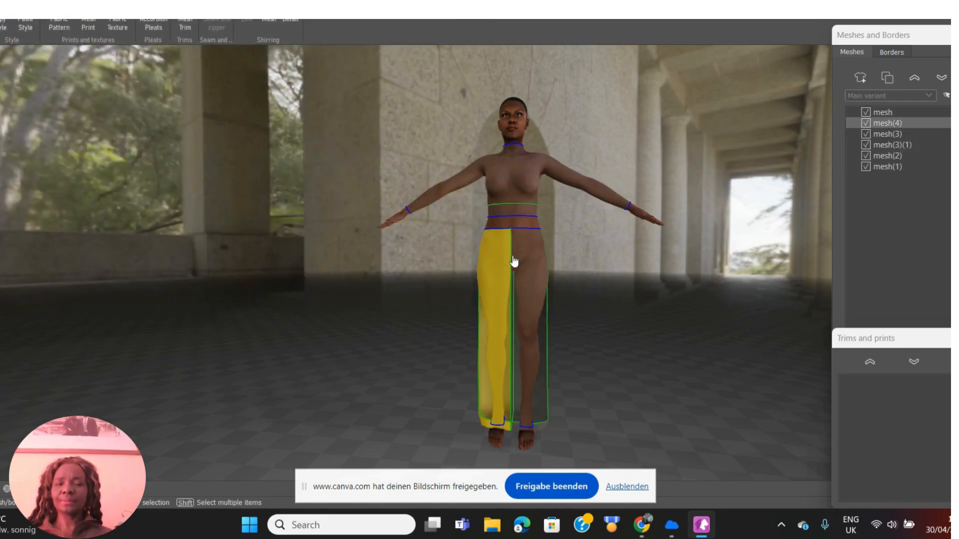
pyautogui.click(520, 249)
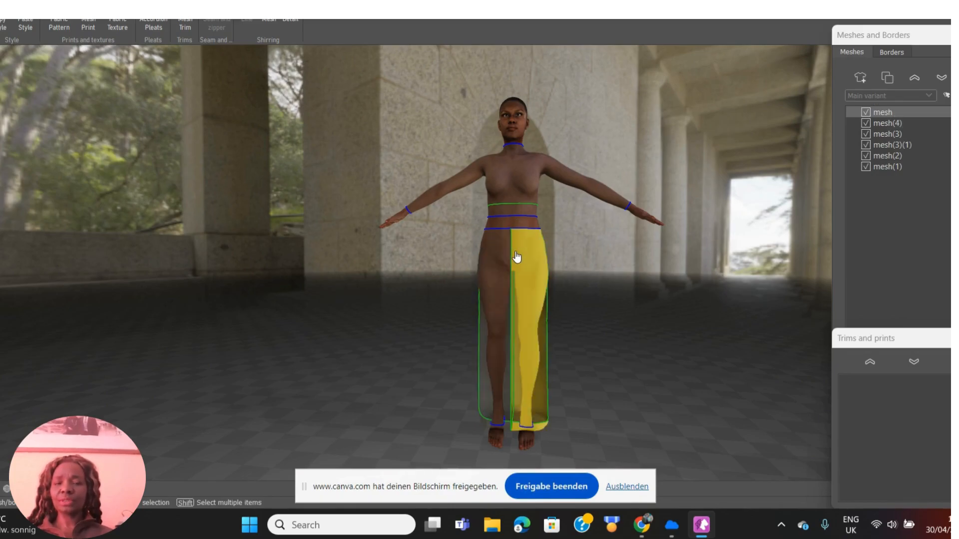
pyautogui.click(486, 263)
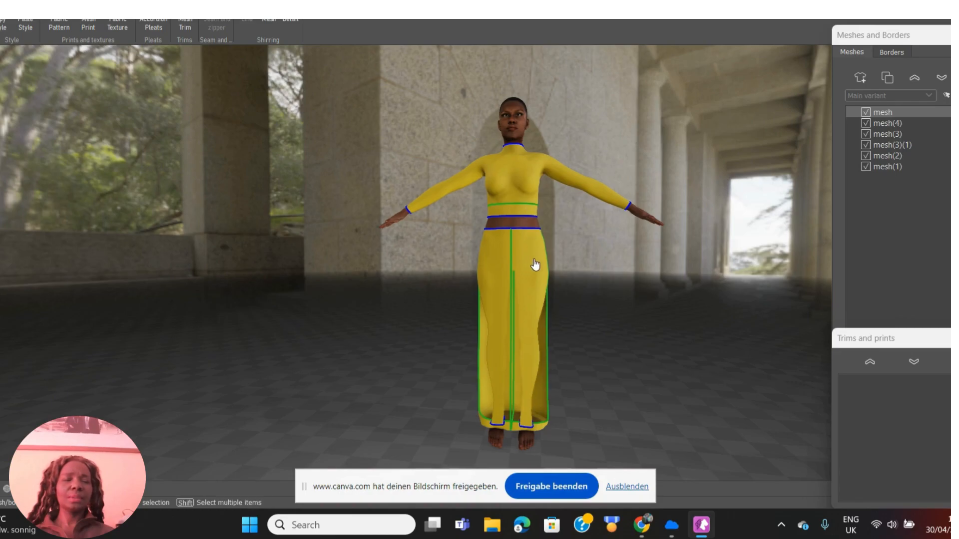
# - Select only the four skirt meshes: mesh, mesh(4), mesh(3) and mesh(3)(1)
pyautogui.click(871, 113)
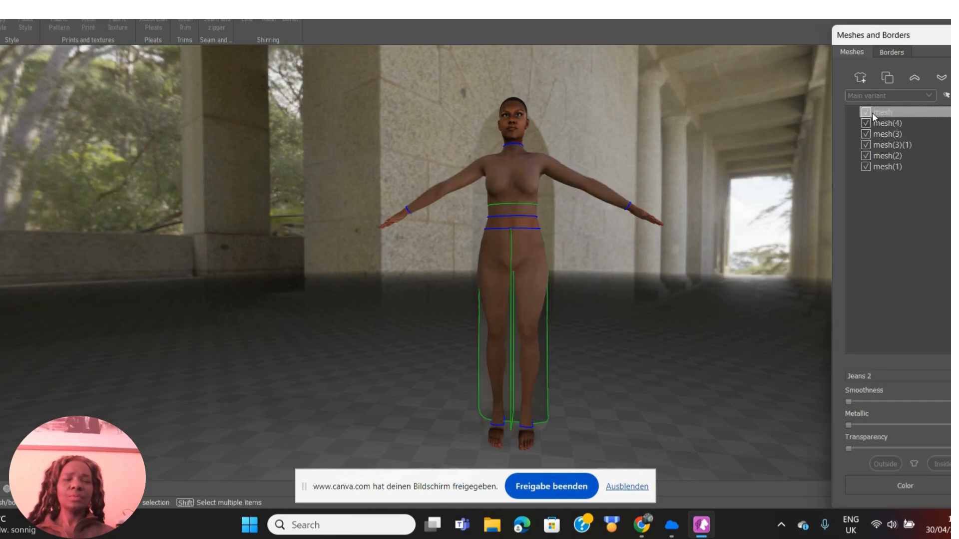
pyautogui.click(873, 121)
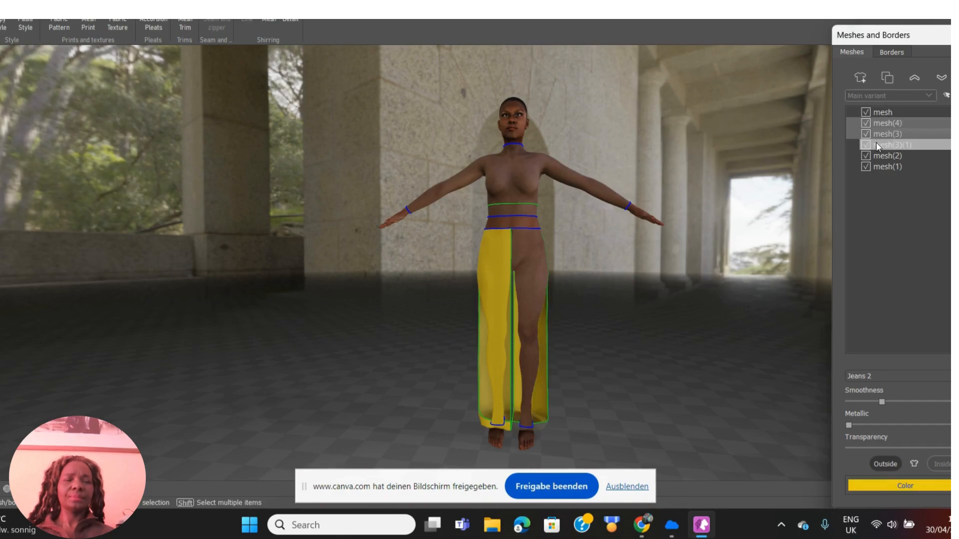
pyautogui.keyDown('shift'); pyautogui.click(876, 143); pyautogui.keyUp('shift')
pyautogui.keyDown('shift'); pyautogui.click(876, 155); pyautogui.keyUp('shift')
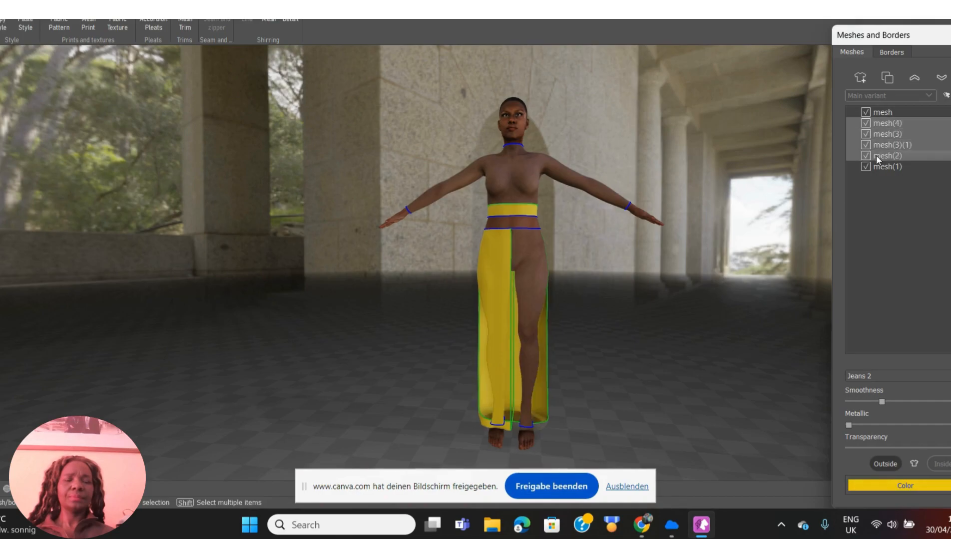
pyautogui.keyDown('ctrl'); pyautogui.click(875, 155); pyautogui.keyUp('ctrl')
pyautogui.keyDown('ctrl'); pyautogui.click(882, 168); pyautogui.keyUp('ctrl')
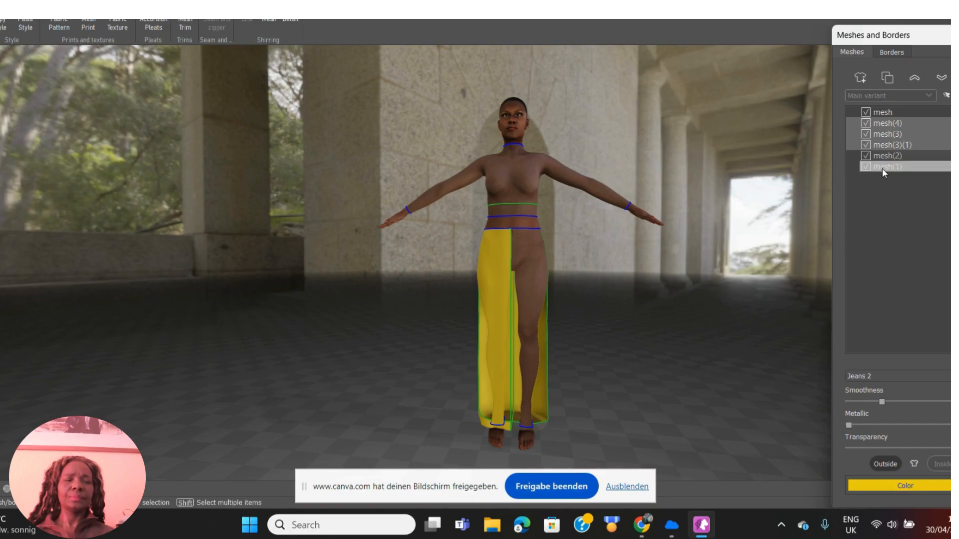
pyautogui.keyDown('ctrl'); pyautogui.click(875, 115); pyautogui.keyUp('ctrl')
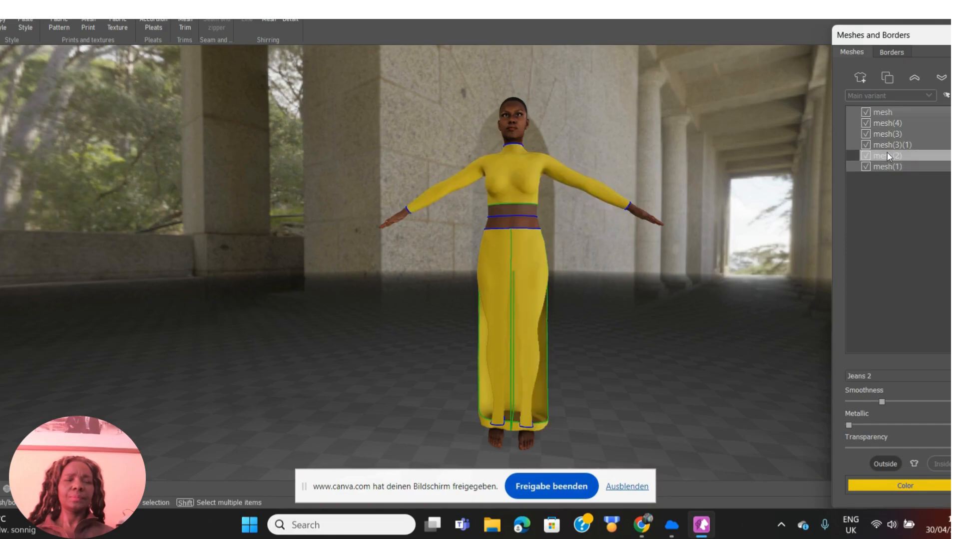
pyautogui.click(887, 165)
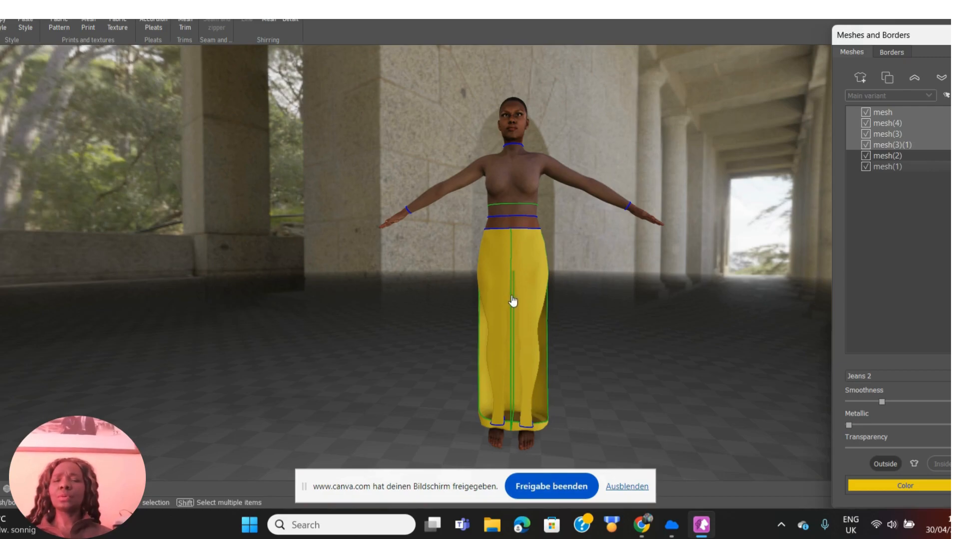
# - Apply image 2, the colourful ankara print, as the fabric pattern of the selected skirt meshes
pyautogui.click(59, 26)
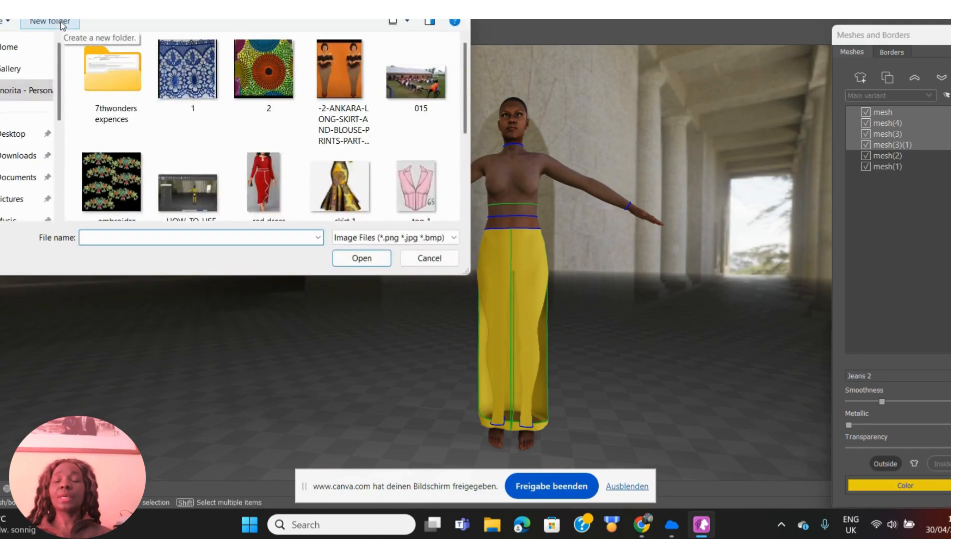
pyautogui.click(279, 64)
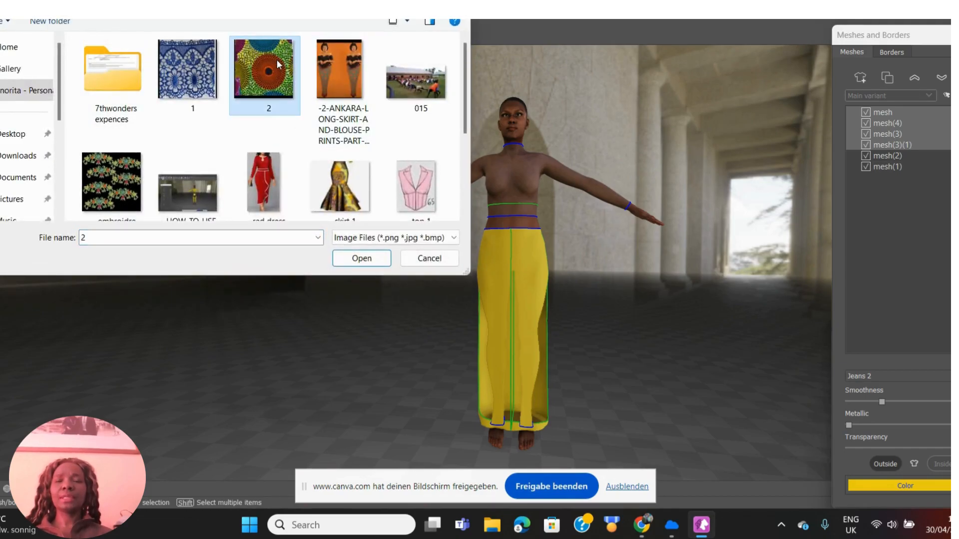
pyautogui.click(369, 260)
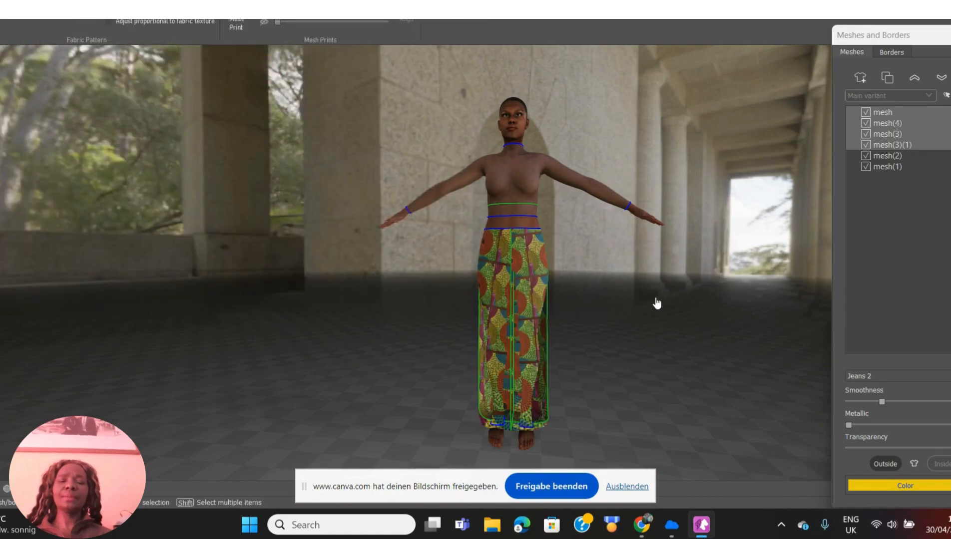
pyautogui.moveTo(684, 299)
pyautogui.mouseDown(button='right')
pyautogui.moveTo(609, 314)
pyautogui.moveTo(439, 319)
pyautogui.moveTo(349, 297)
pyautogui.moveTo(577, 278)
pyautogui.moveTo(643, 257)
pyautogui.moveTo(693, 274)
pyautogui.moveTo(712, 314)
pyautogui.moveTo(661, 315)
pyautogui.moveTo(685, 307)
pyautogui.mouseUp(button='right')
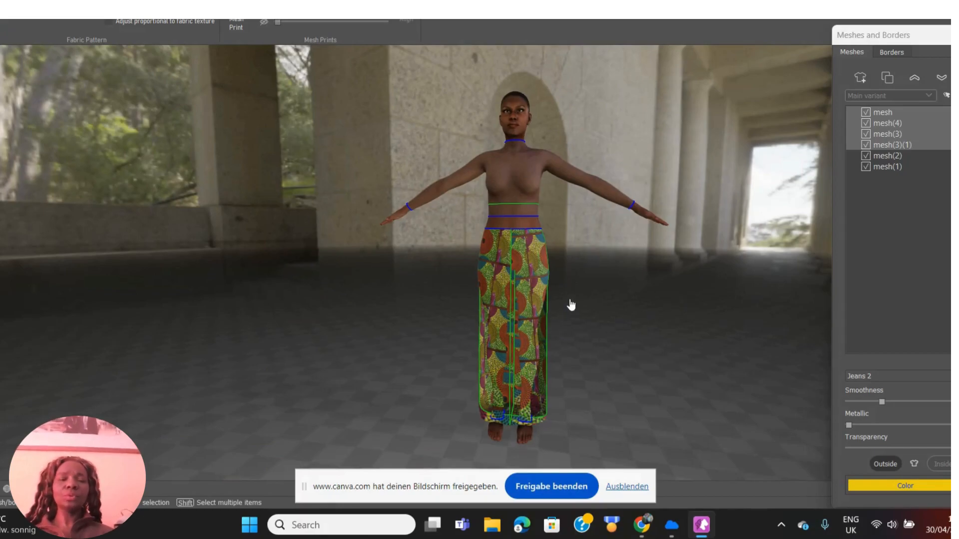
# - Deselect the skirt meshes and select the yellow top, mesh(1), on the avatar
pyautogui.click(872, 155)
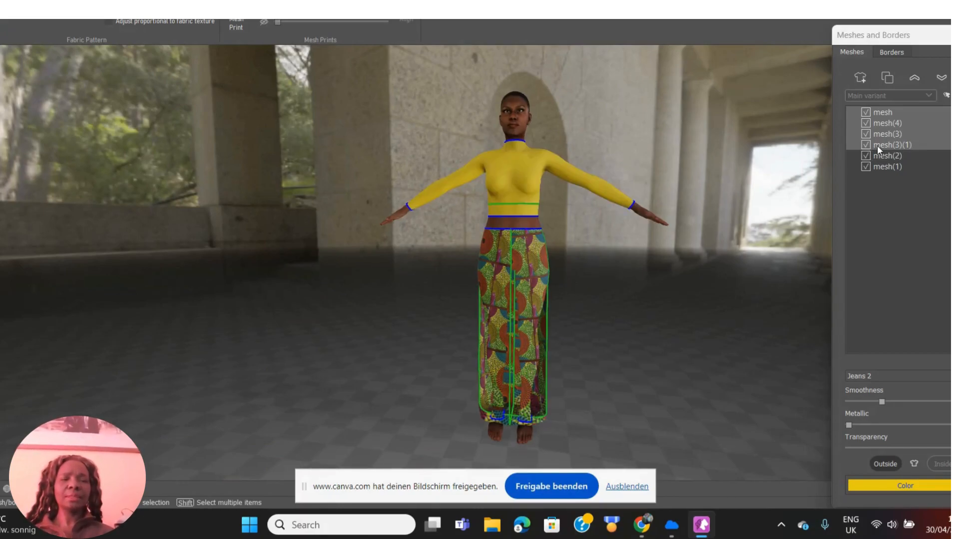
pyautogui.keyDown('ctrl'); pyautogui.click(877, 146); pyautogui.keyUp('ctrl')
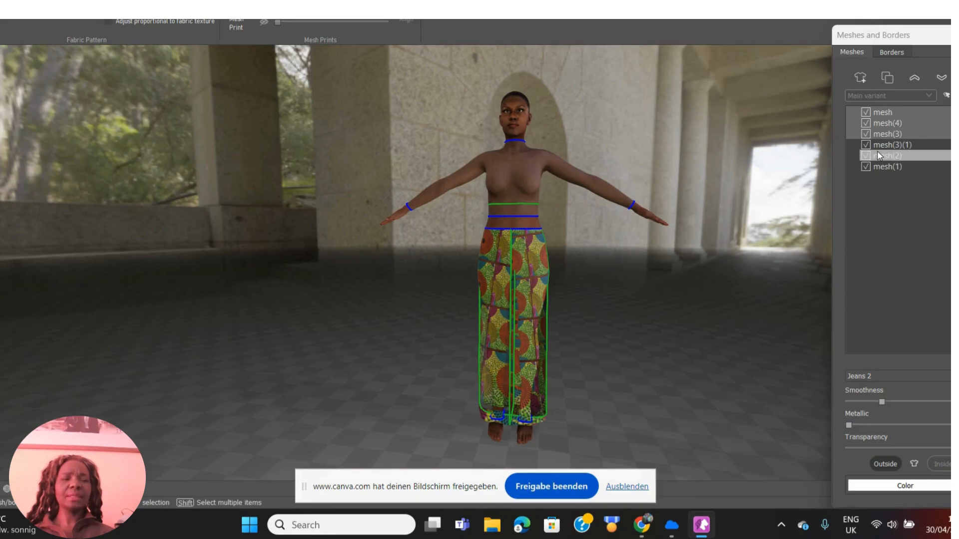
pyautogui.keyDown('ctrl'); pyautogui.click(879, 144); pyautogui.keyUp('ctrl')
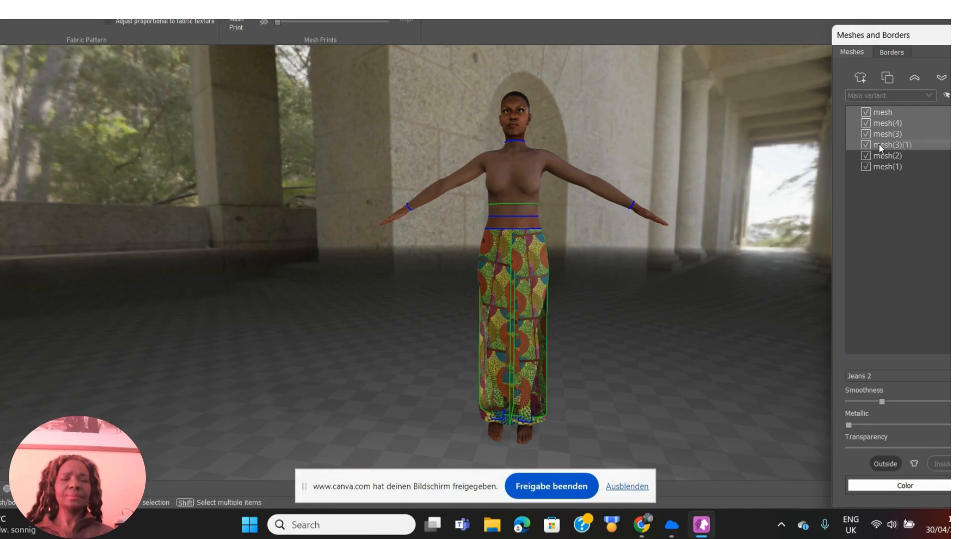
pyautogui.click(523, 181)
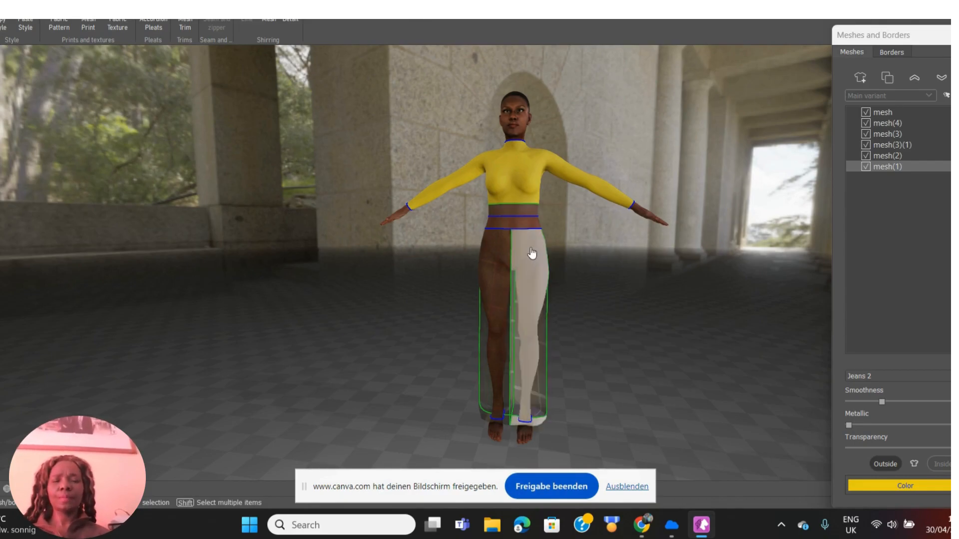
pyautogui.click(516, 221)
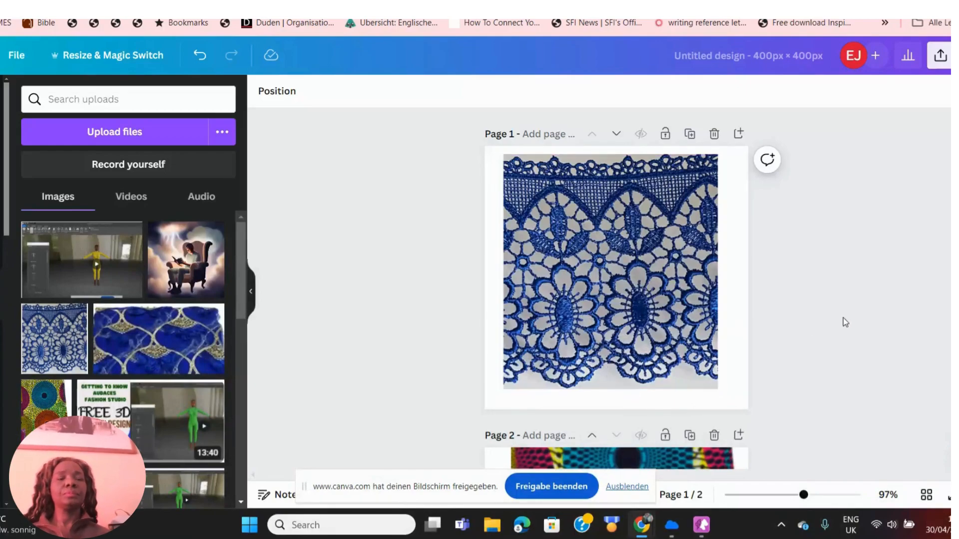
# - Compare the blue lace and colourful print fabric pages in the Canva design
pyautogui.scroll(-1, 843, 317)
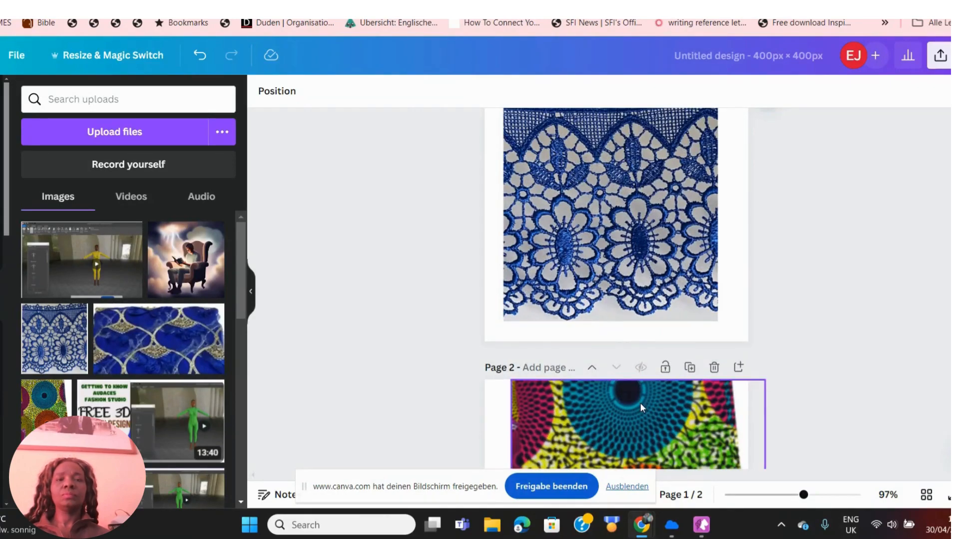
pyautogui.scroll(-2, 640, 403)
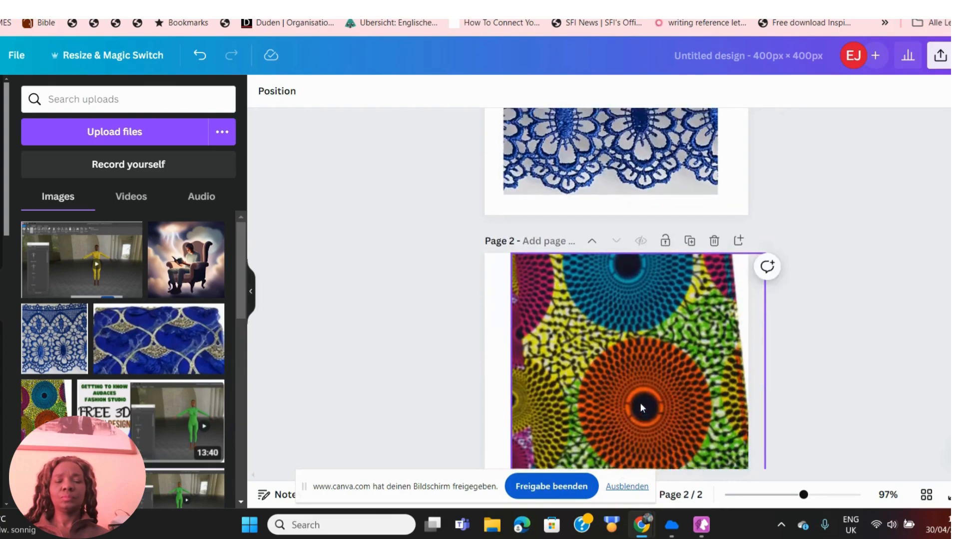
pyautogui.scroll(3, 639, 403)
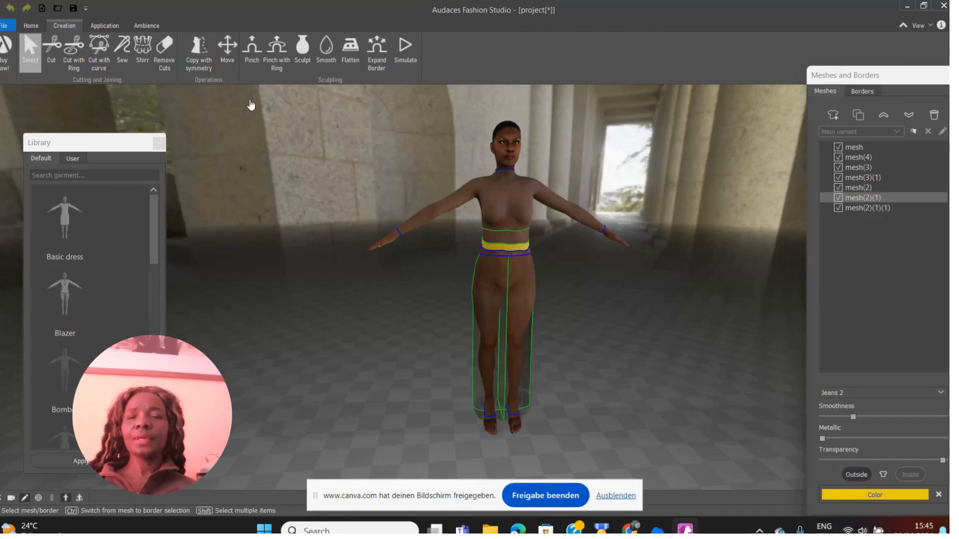
# - Use Pinch with Ring on the narrow waist band, enlarging the ring and pulling the lower edge down to mid-thigh to form a flared peplum
pyautogui.click(275, 53)
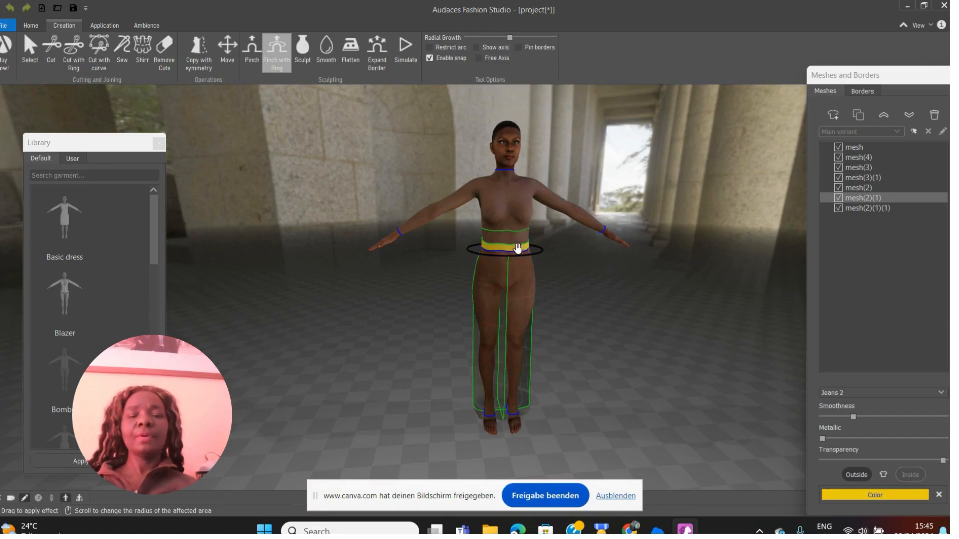
pyautogui.scroll(3, 518, 245)
pyautogui.scroll(2, 518, 245)
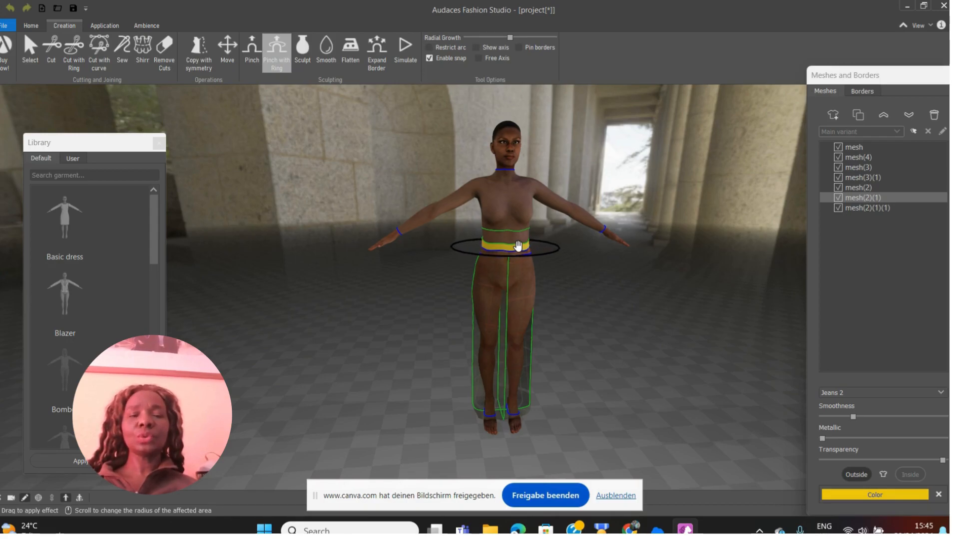
pyautogui.scroll(3, 517, 247)
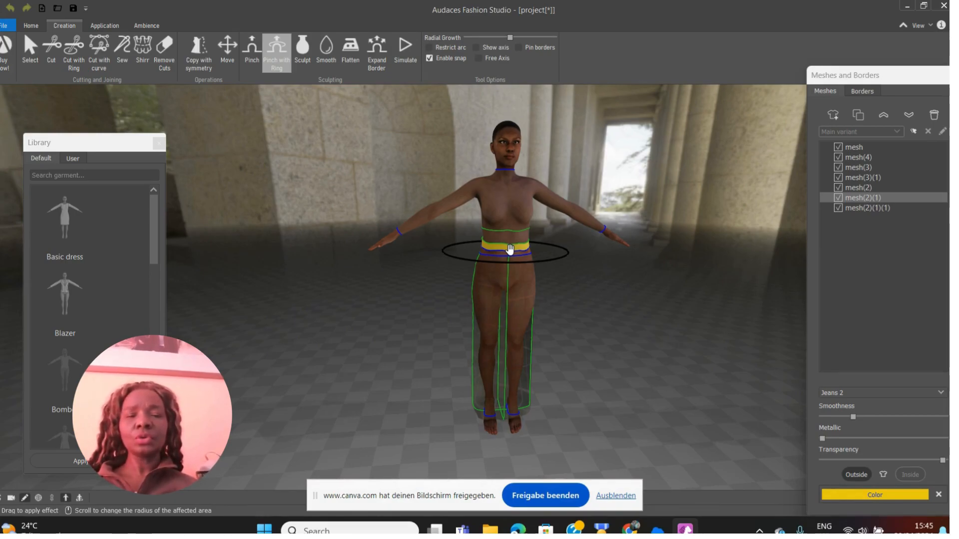
pyautogui.moveTo(509, 249); pyautogui.dragTo(513, 295)
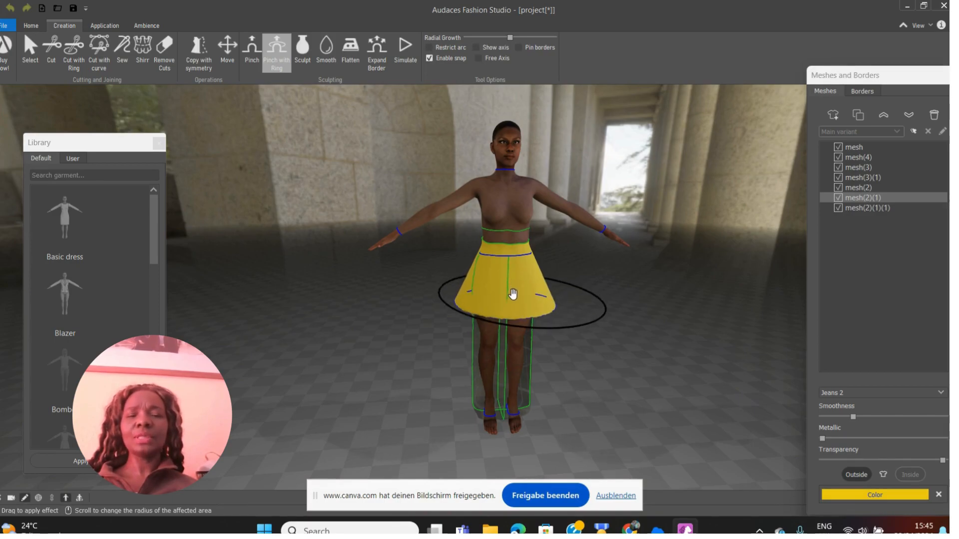
pyautogui.press('Escape')
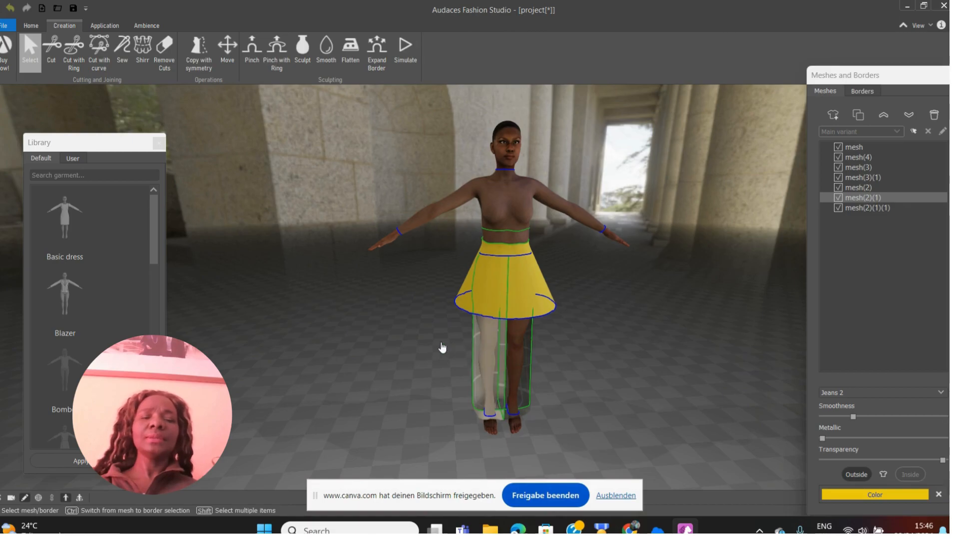
# - Set up an enlarged Cut with Ring guide encircling the flared peplum and try its rotation handles
pyautogui.click(74, 54)
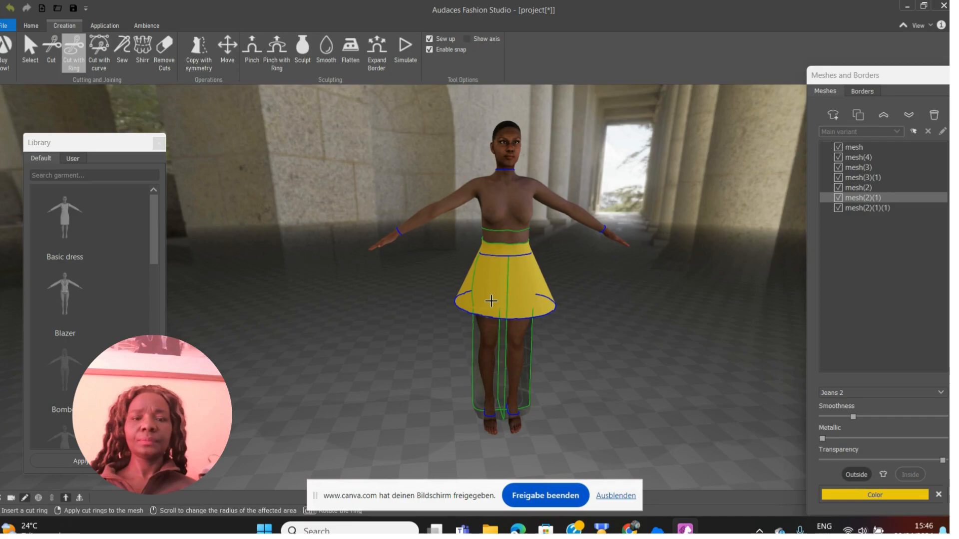
pyautogui.click(513, 251)
pyautogui.scroll(8, 511, 251)
pyautogui.scroll(2, 510, 251)
pyautogui.click(509, 255)
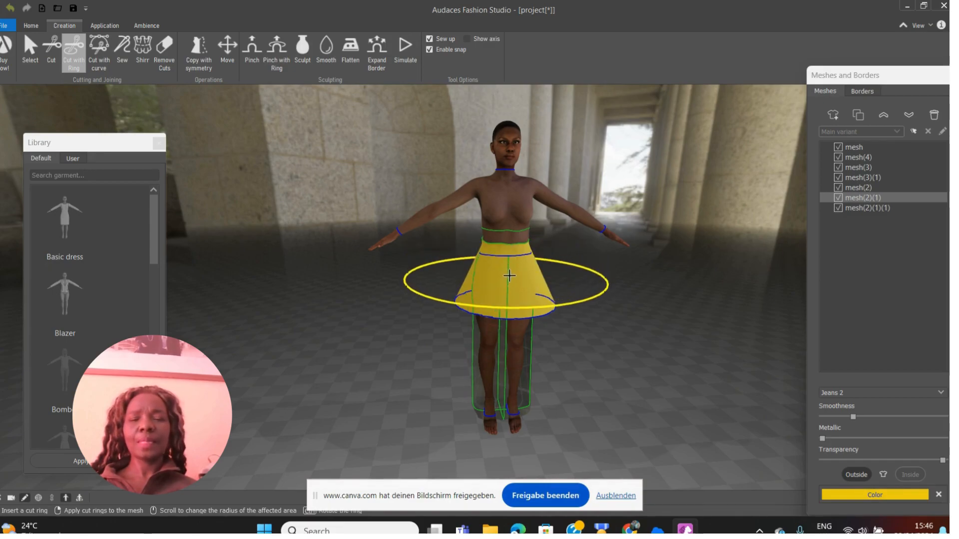
pyautogui.press('ctrl')
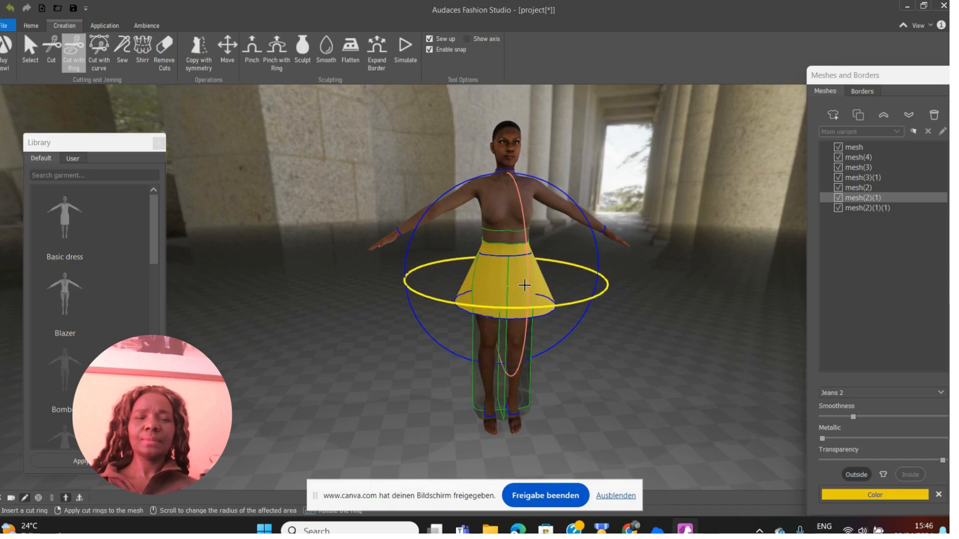
pyautogui.keyDown('ctrl'); pyautogui.moveTo(524, 284); pyautogui.dragTo(524, 284); pyautogui.keyUp('ctrl')
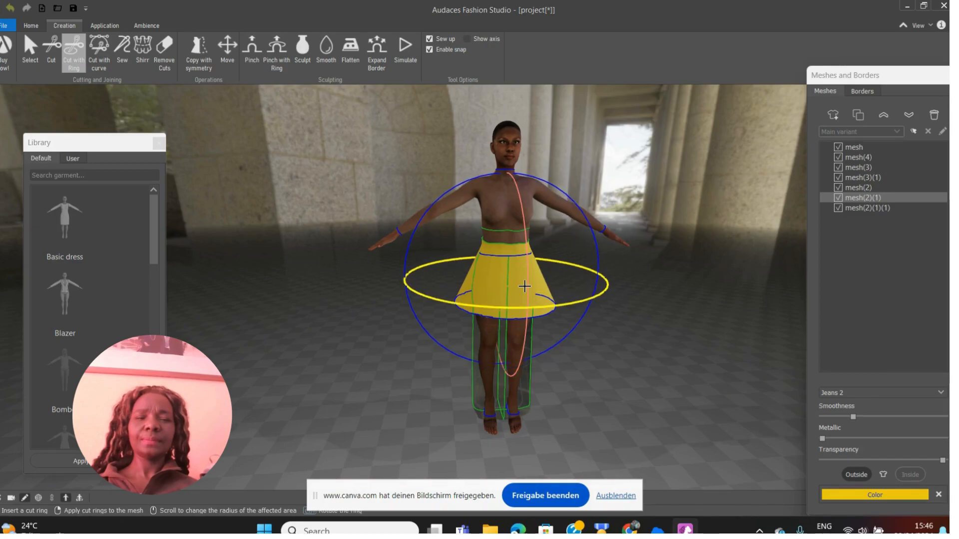
pyautogui.keyDown('ctrl'); pyautogui.moveTo(524, 285); pyautogui.dragTo(524, 285); pyautogui.keyUp('ctrl')
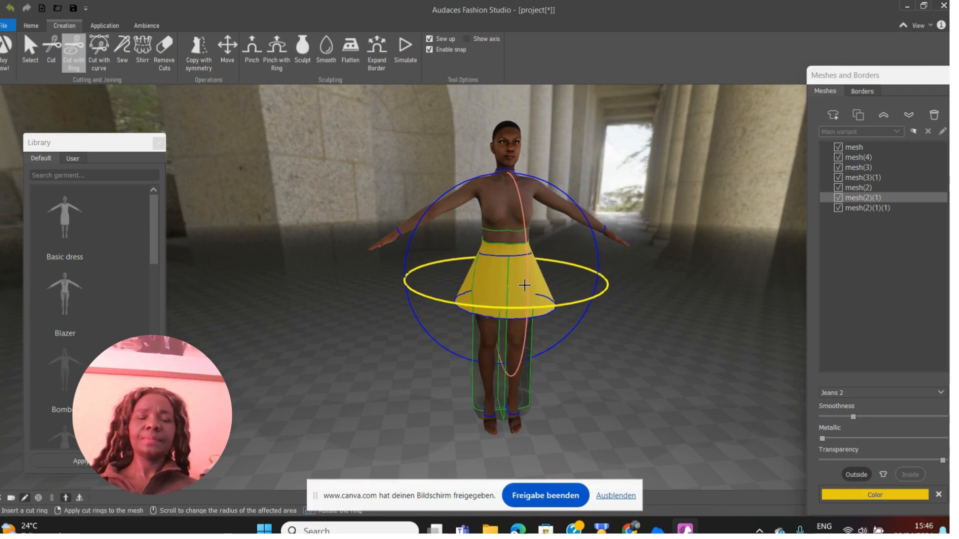
pyautogui.rightClick(524, 285)
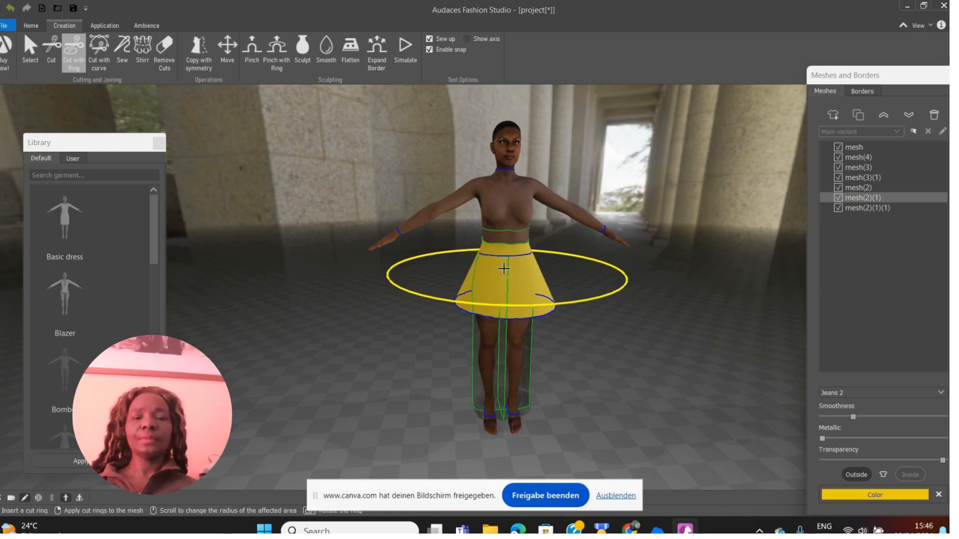
# - Cut the peplum with a horizontal ring just above its lower edge to separate a narrow hem band
pyautogui.click(503, 269)
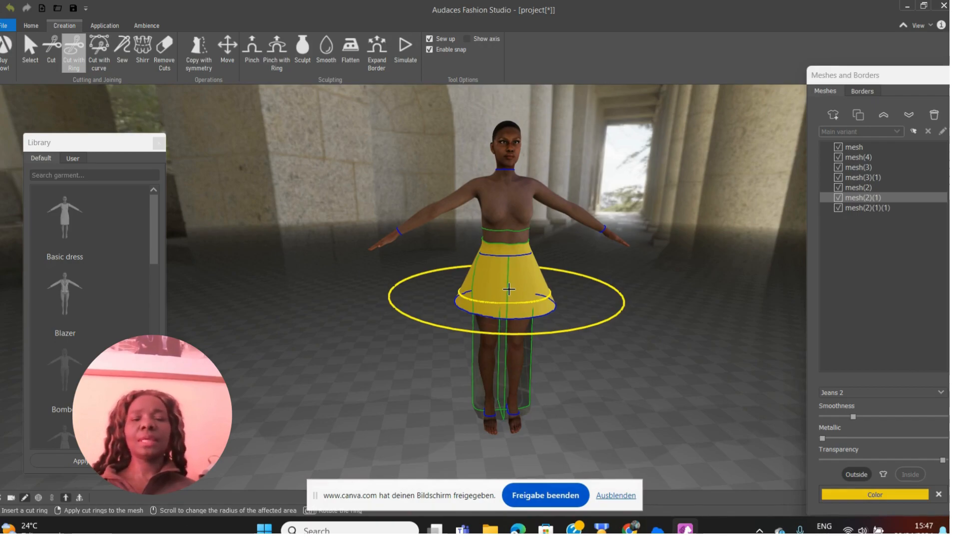
pyautogui.click(509, 289)
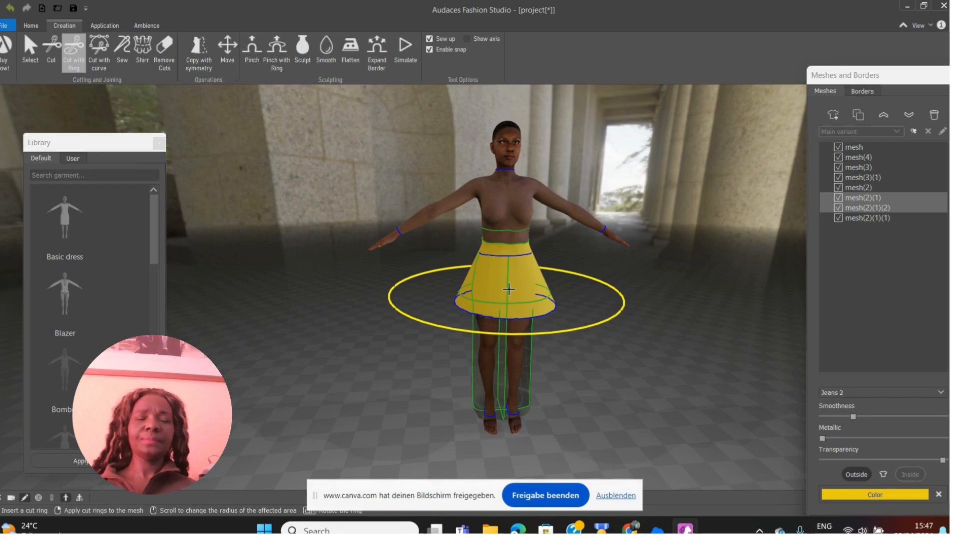
pyautogui.press('Escape')
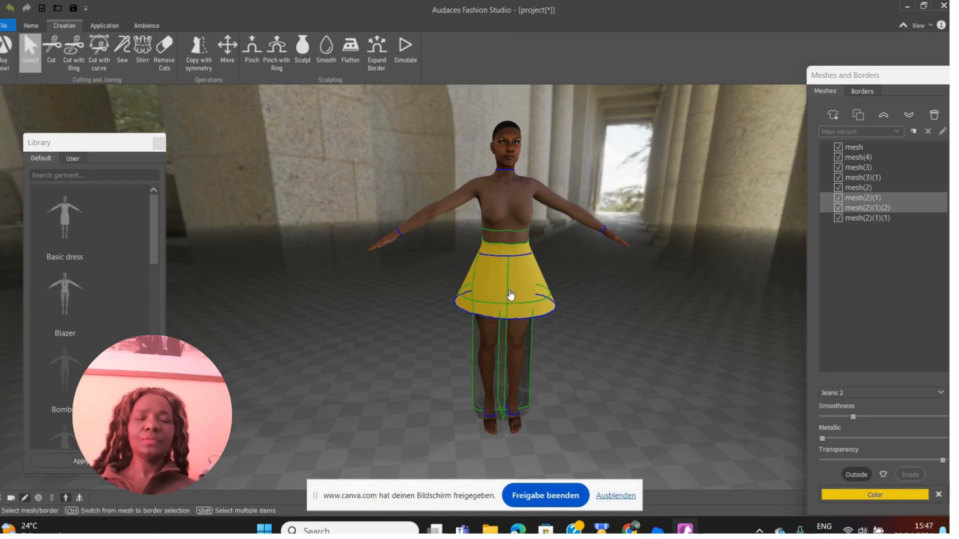
# - Highlight the peplum's narrow hem band and the section above it separately to inspect the two cut pieces
pyautogui.click(521, 319)
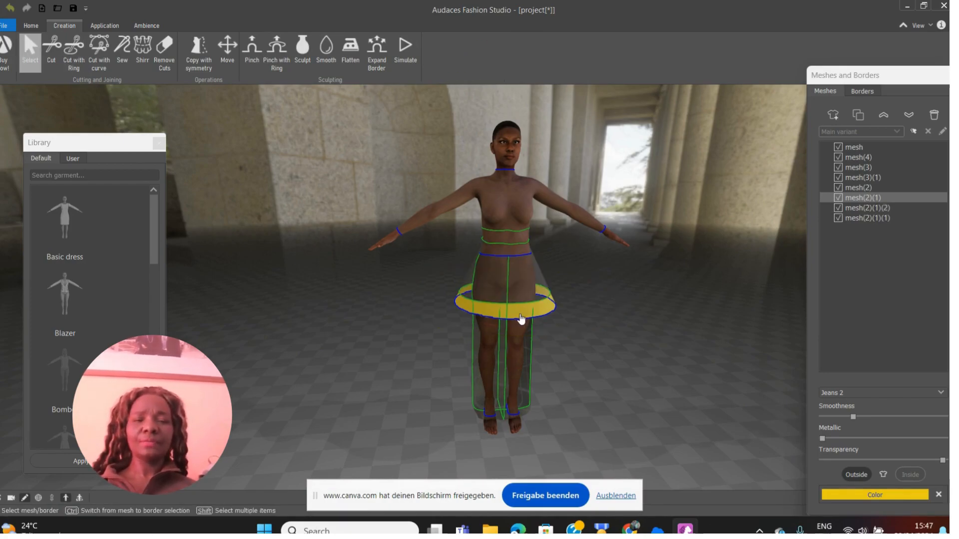
pyautogui.click(520, 292)
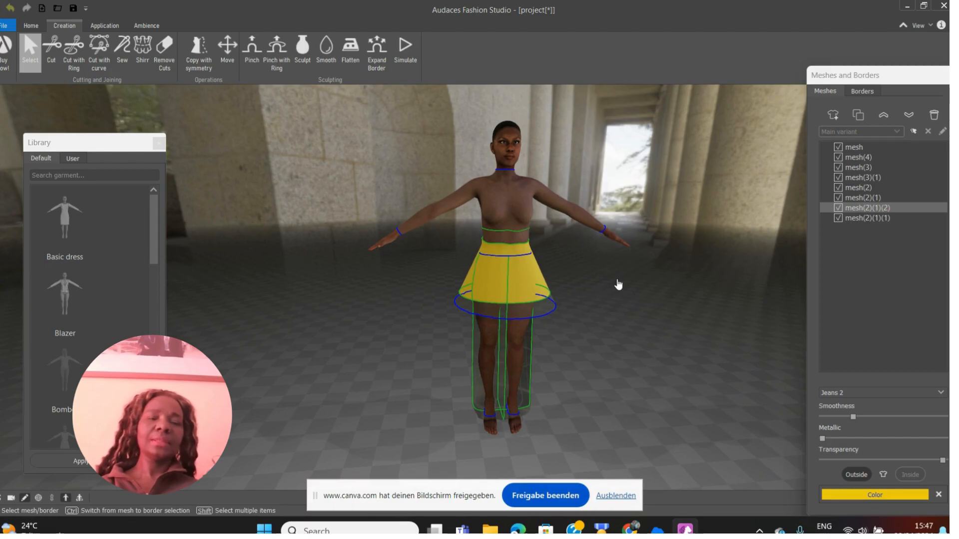
pyautogui.moveTo(627, 282); pyautogui.dragTo(656, 264)
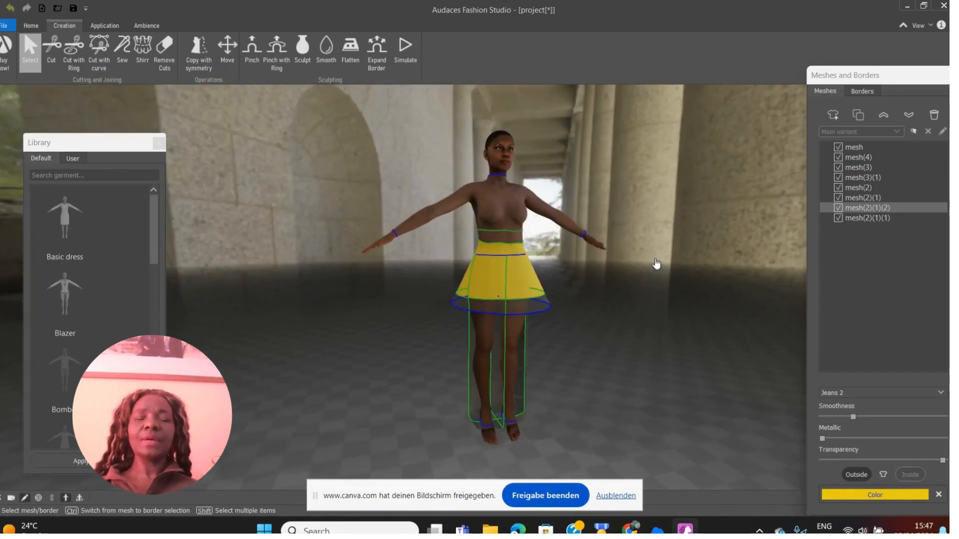
pyautogui.click(519, 367)
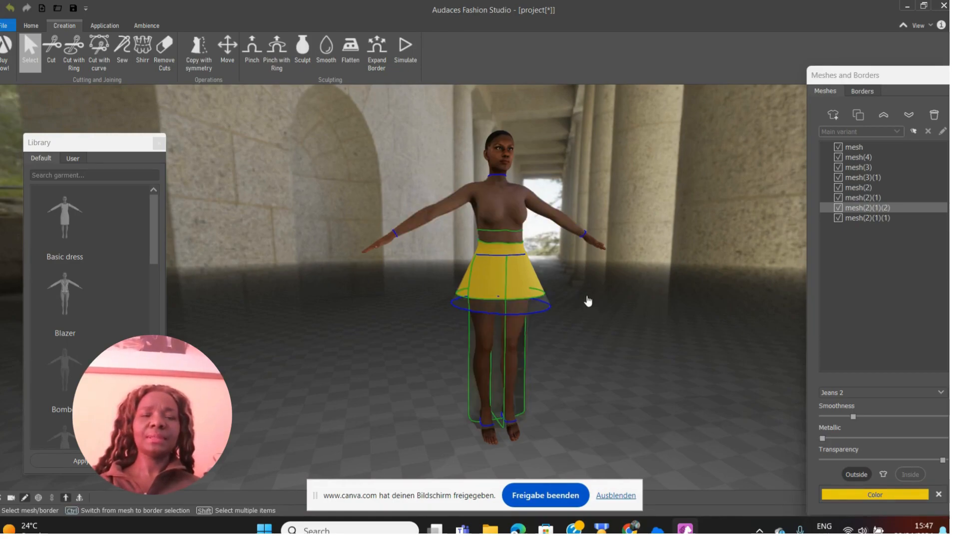
# - Add all remaining meshes to the selection, from mesh(2)(1)(1) up to mesh, so the whole outfit is selected
pyautogui.keyDown('shift'); pyautogui.click(840, 221); pyautogui.keyUp('shift')
pyautogui.keyDown('shift'); pyautogui.click(851, 196); pyautogui.keyUp('shift')
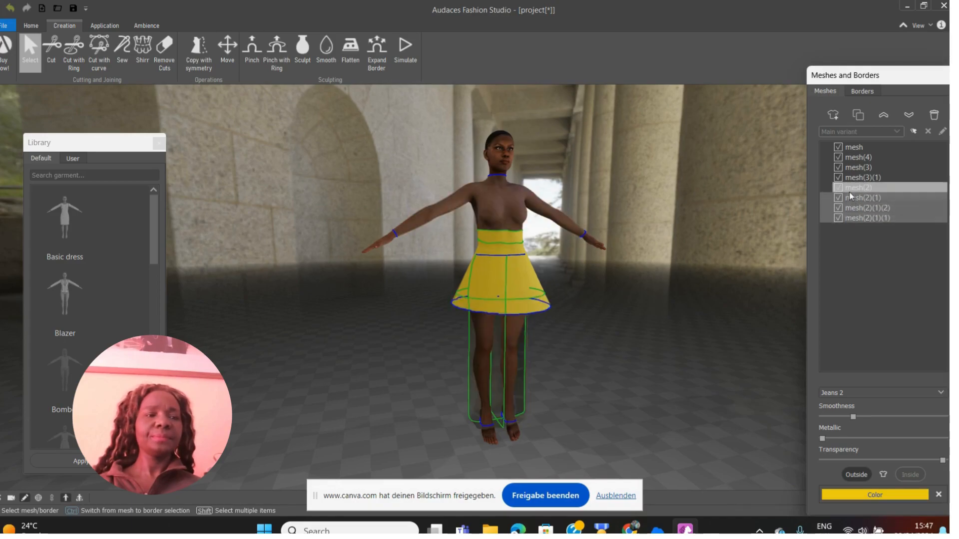
pyautogui.keyDown('shift'); pyautogui.click(850, 188); pyautogui.keyUp('shift')
pyautogui.keyDown('shift'); pyautogui.click(849, 177); pyautogui.keyUp('shift')
pyautogui.keyDown('shift'); pyautogui.click(849, 168); pyautogui.keyUp('shift')
pyautogui.keyDown('shift'); pyautogui.click(848, 161); pyautogui.keyUp('shift')
pyautogui.keyDown('shift'); pyautogui.click(848, 149); pyautogui.keyUp('shift')
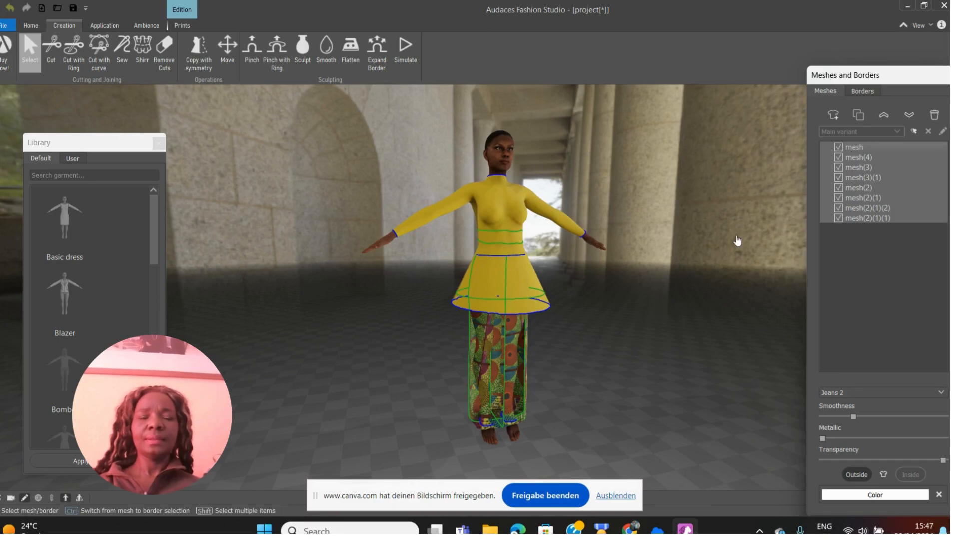
# - Turn on symmetry and cut both sleeves with two closely spaced rings above the elbows to form narrow cuff bands
pyautogui.moveTo(735, 243); pyautogui.dragTo(573, 245, button='middle')
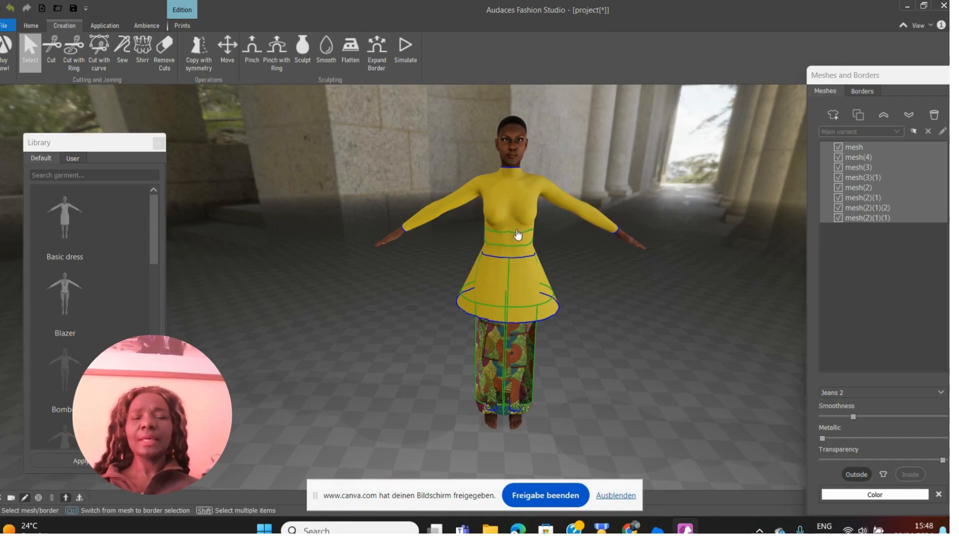
pyautogui.click(52, 498)
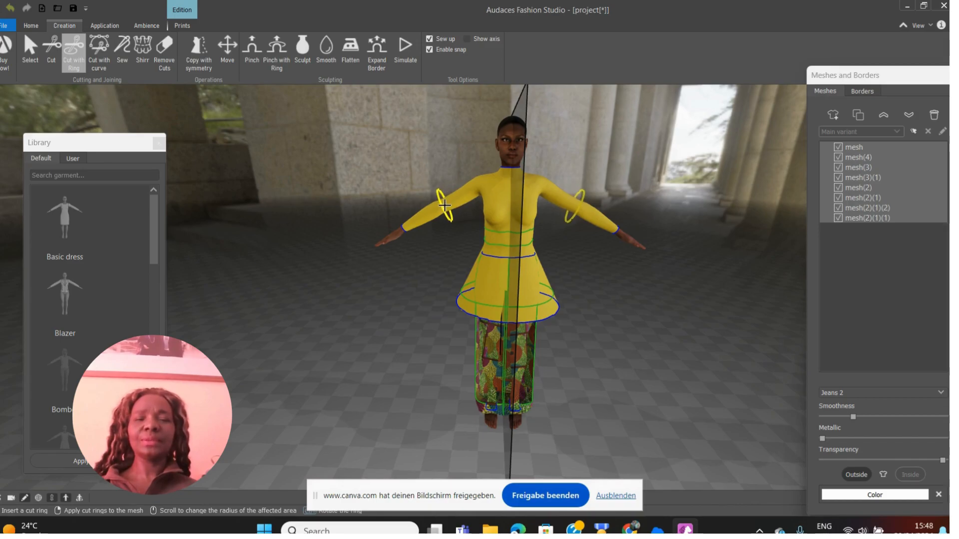
pyautogui.press('Escape')
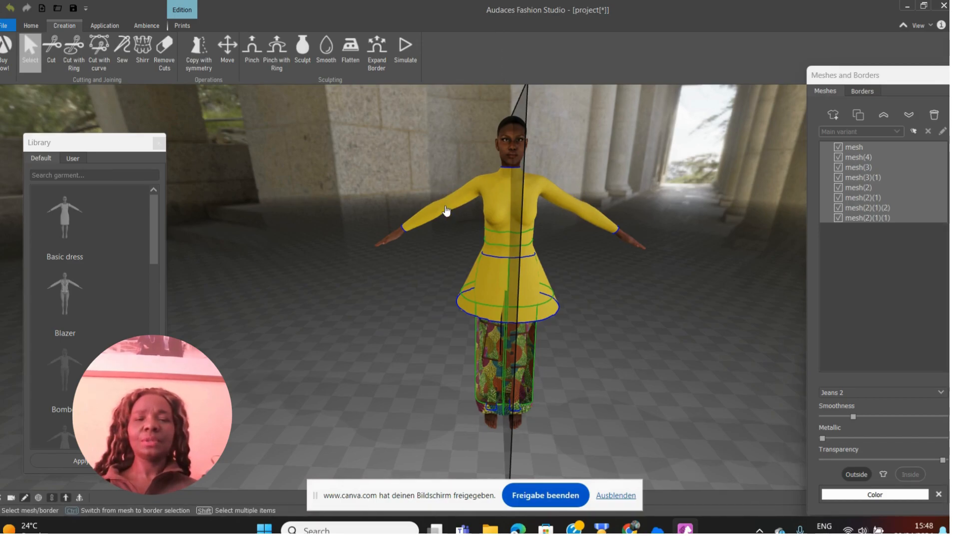
pyautogui.click(79, 59)
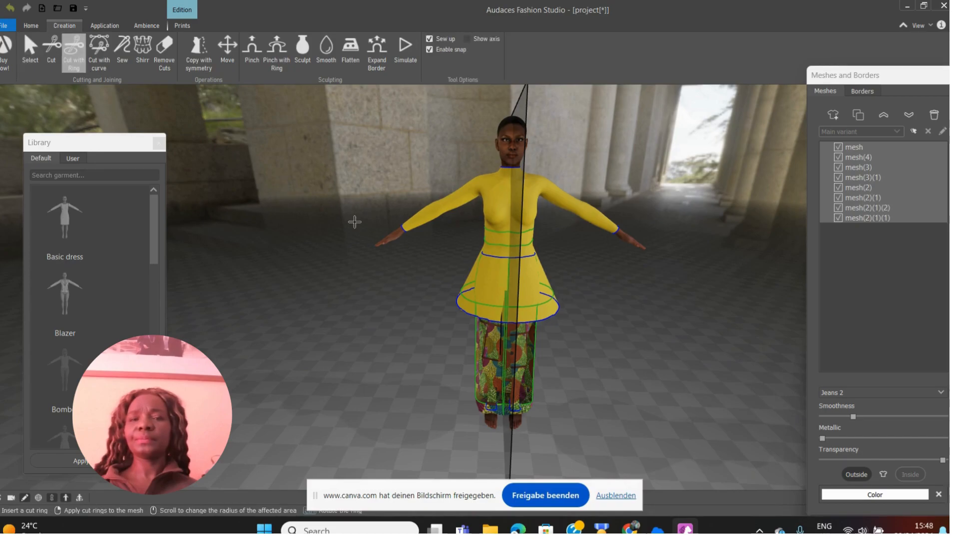
pyautogui.click(446, 202)
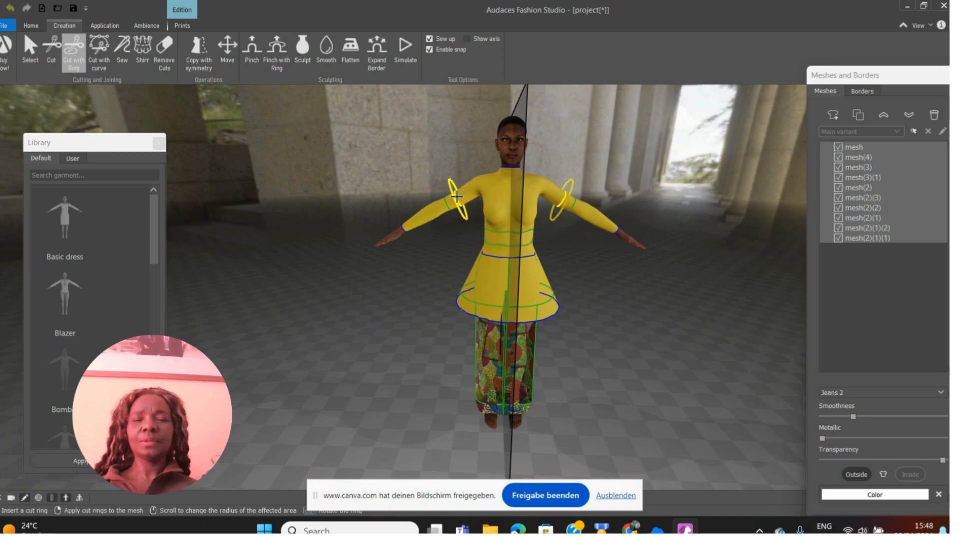
pyautogui.click(456, 197)
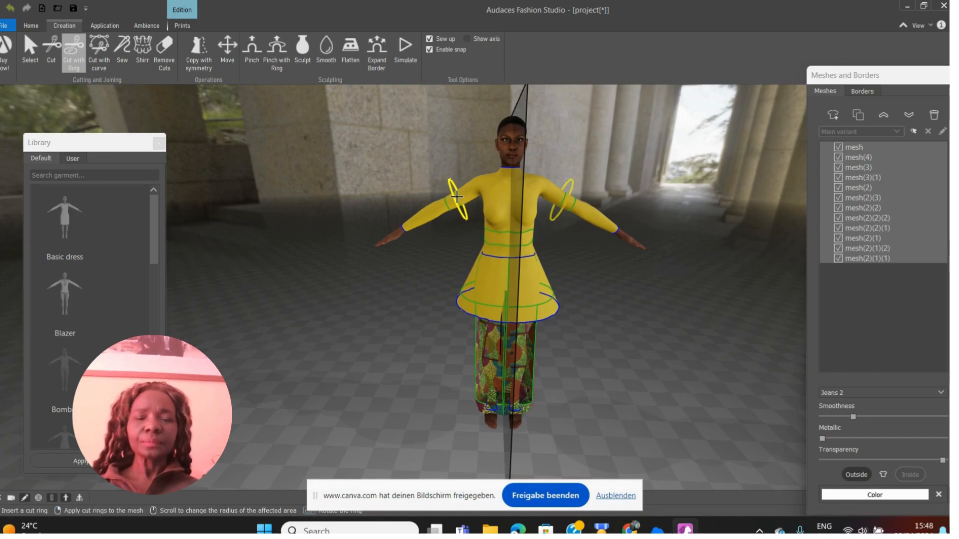
pyautogui.press('Escape')
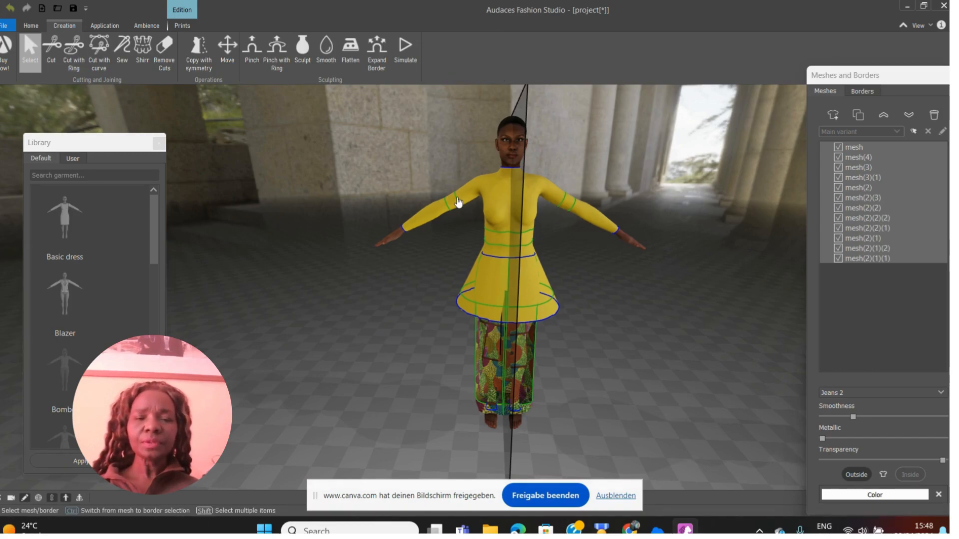
# - Delete the lower sleeve pieces on both arms, keeping short sleeves with cuff bands
pyautogui.click(414, 222)
pyautogui.click(933, 115)
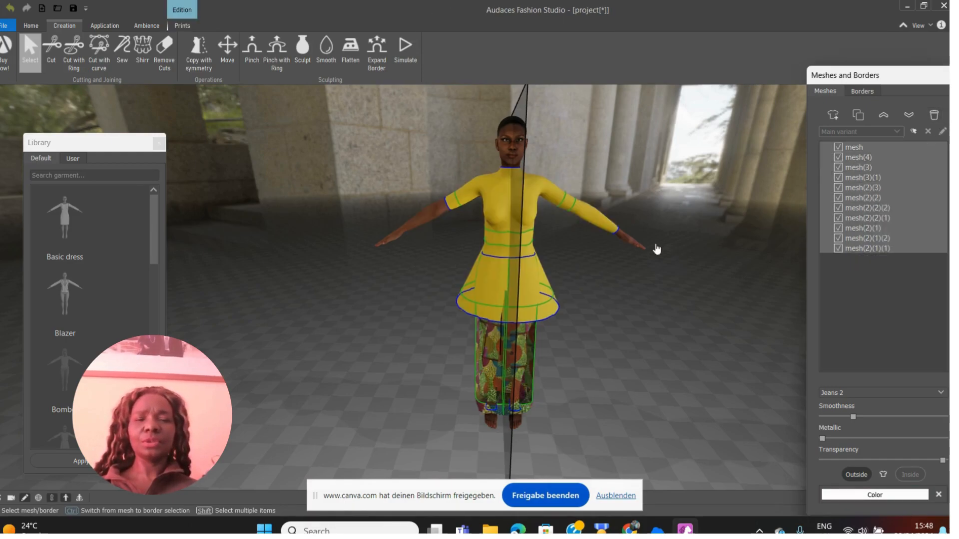
pyautogui.click(610, 228)
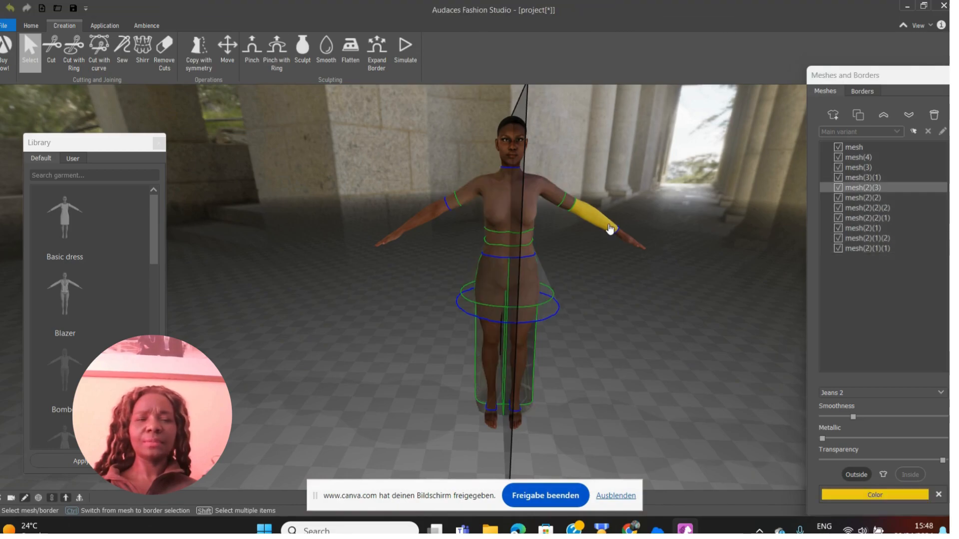
pyautogui.click(935, 120)
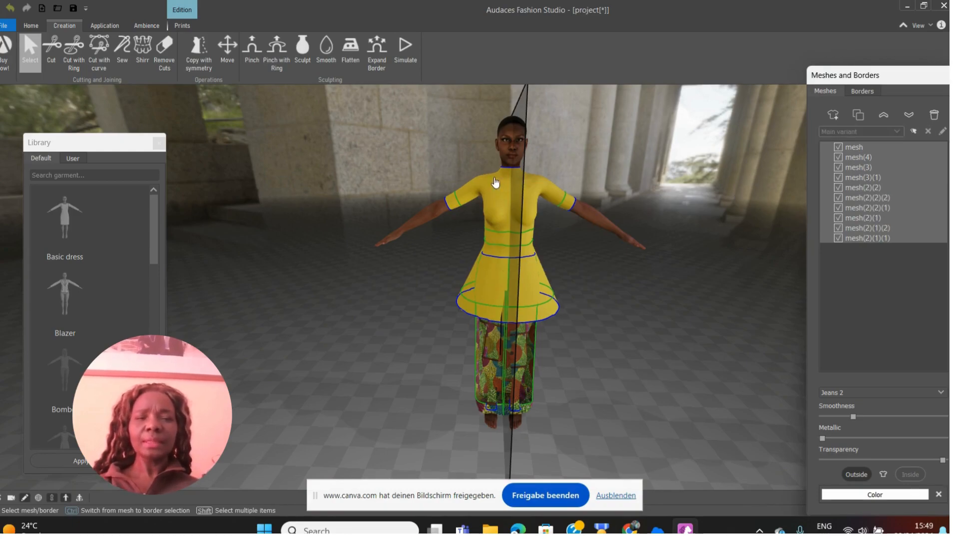
# - Cut the bodice across the upper bust with an enlarged Cut with Ring guide rotated to horizontal
pyautogui.scroll(2, 505, 202)
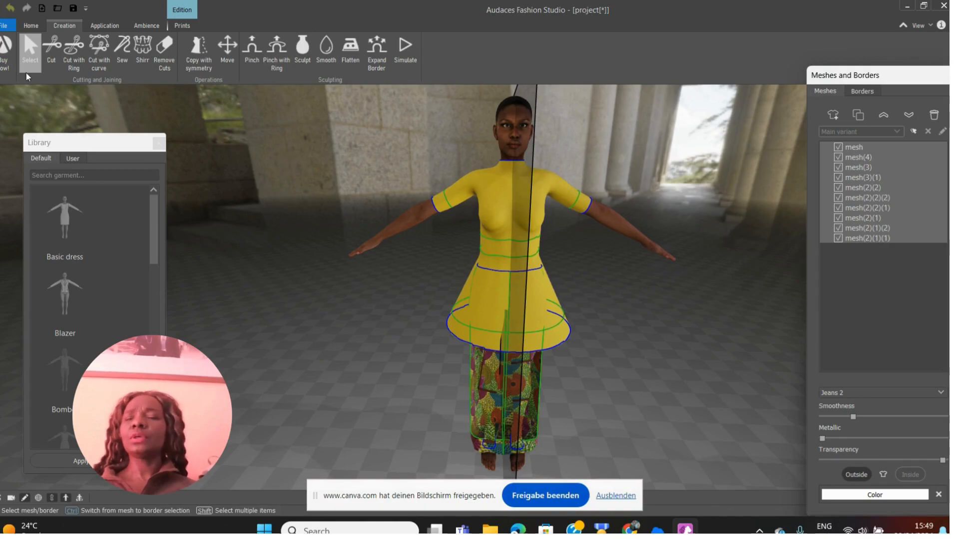
pyautogui.click(74, 62)
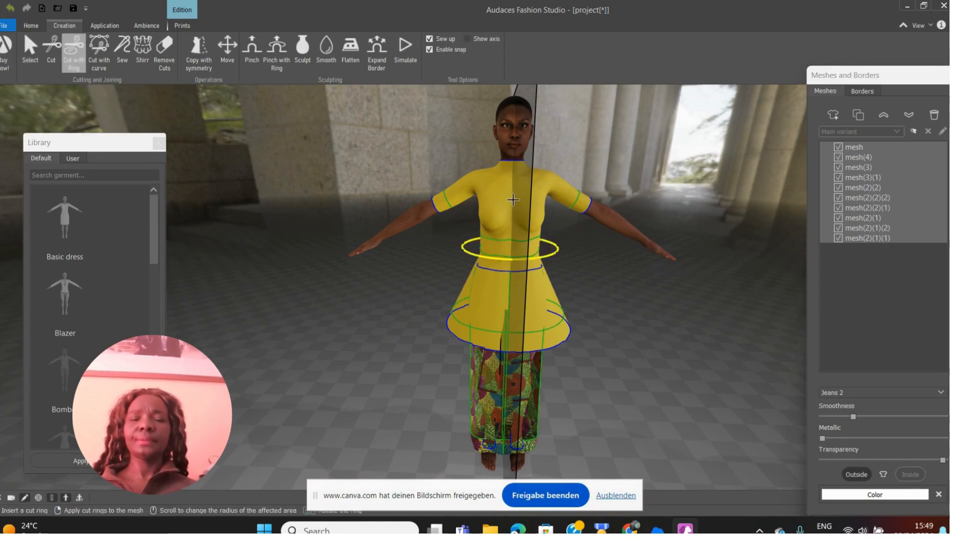
pyautogui.scroll(5, 502, 201)
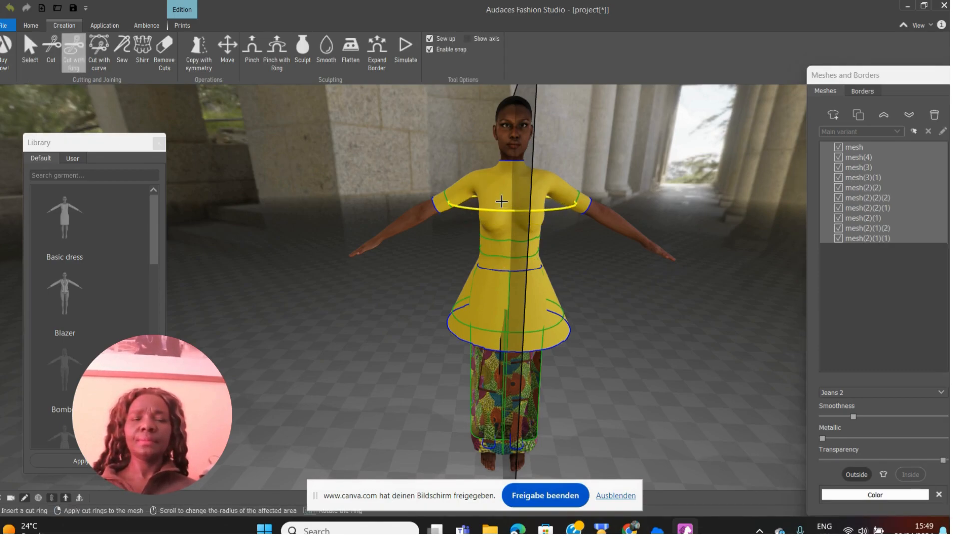
pyautogui.scroll(-3, 501, 202)
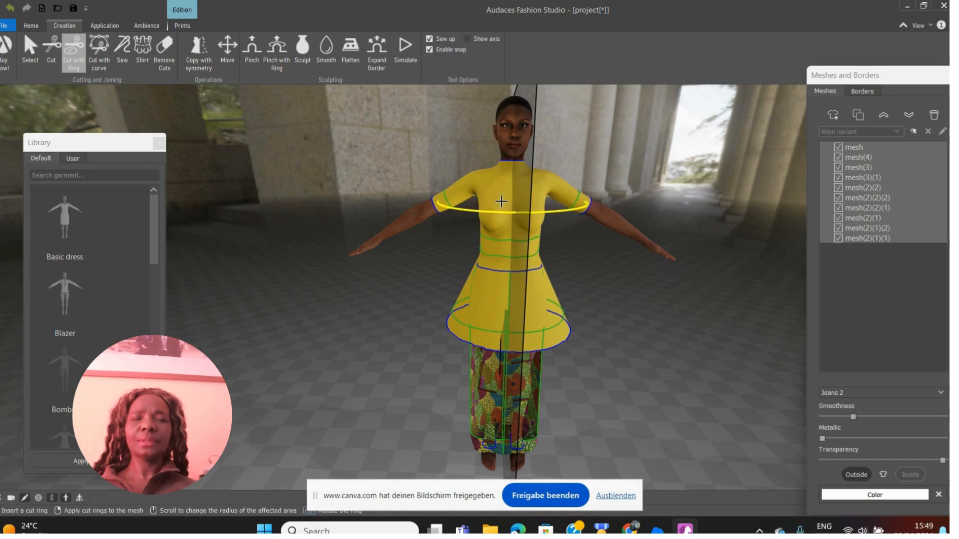
pyautogui.scroll(-1, 501, 201)
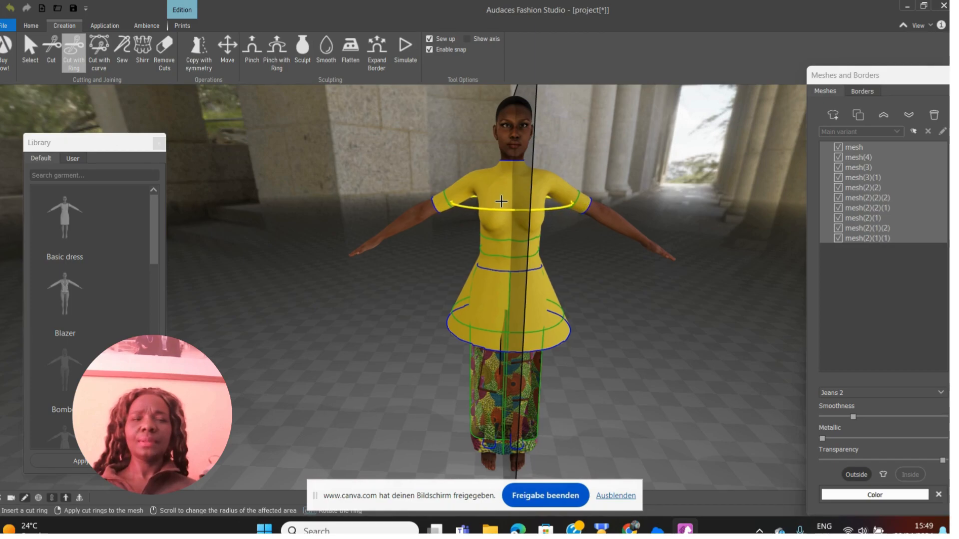
pyautogui.scroll(2, 501, 201)
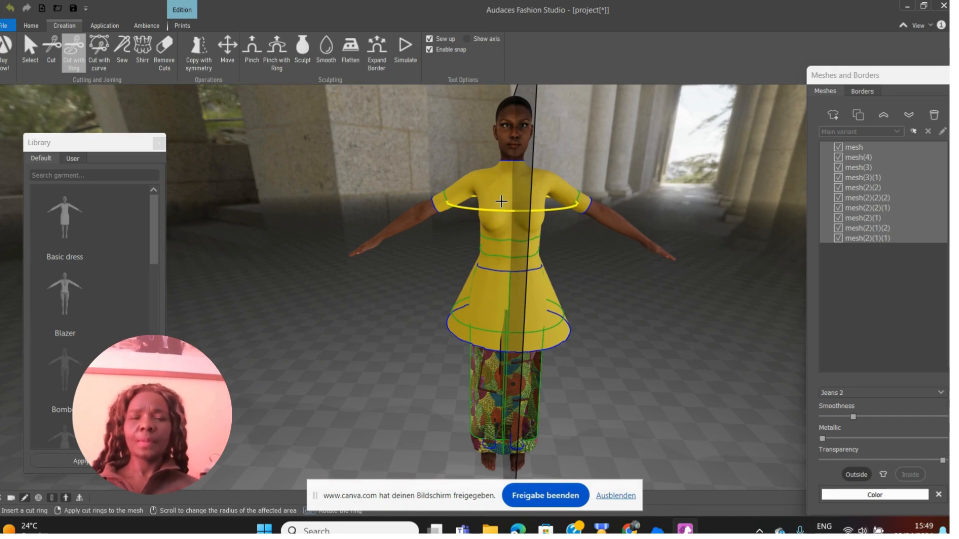
pyautogui.press('ctrl')
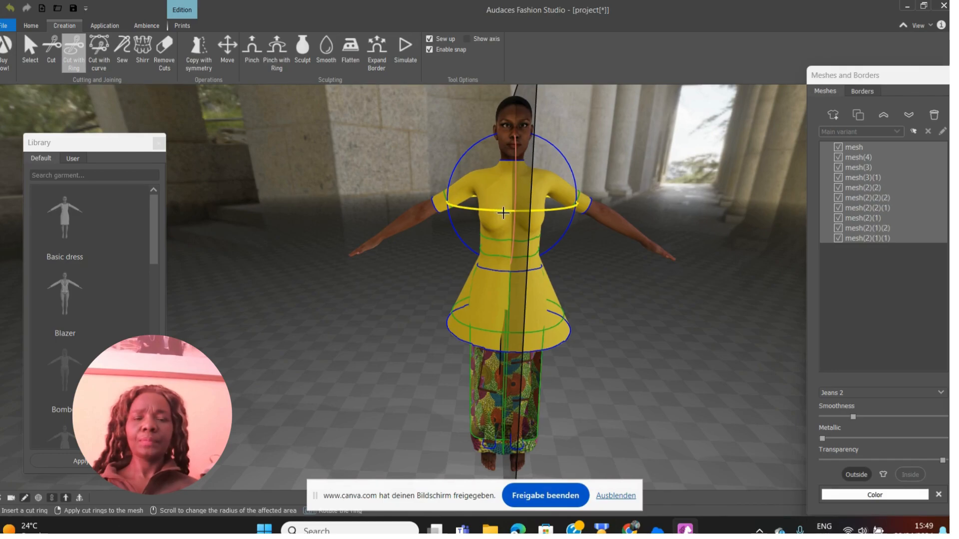
pyautogui.keyDown('ctrl'); pyautogui.moveTo(504, 213); pyautogui.dragTo(504, 210); pyautogui.keyUp('ctrl')
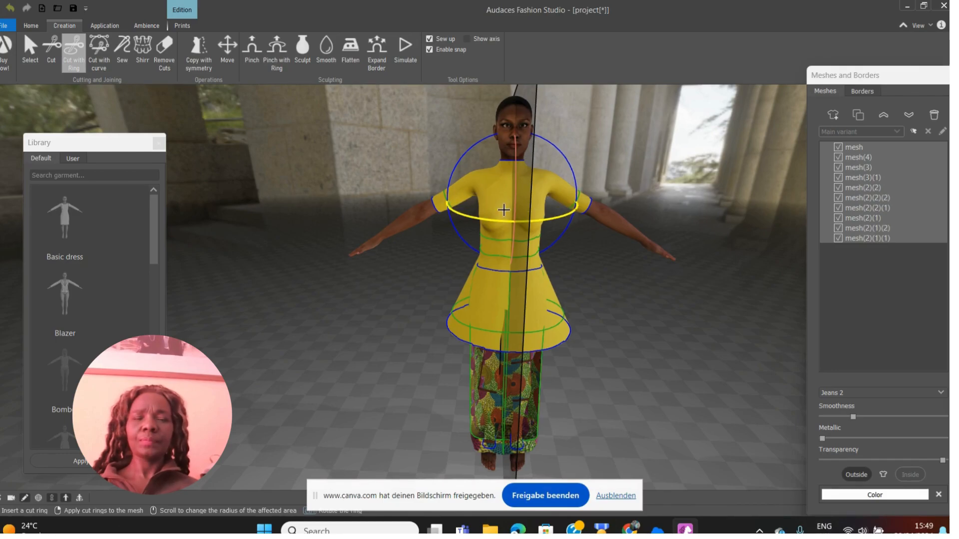
pyautogui.keyDown('ctrl'); pyautogui.moveTo(513, 212); pyautogui.dragTo(512, 200); pyautogui.keyUp('ctrl')
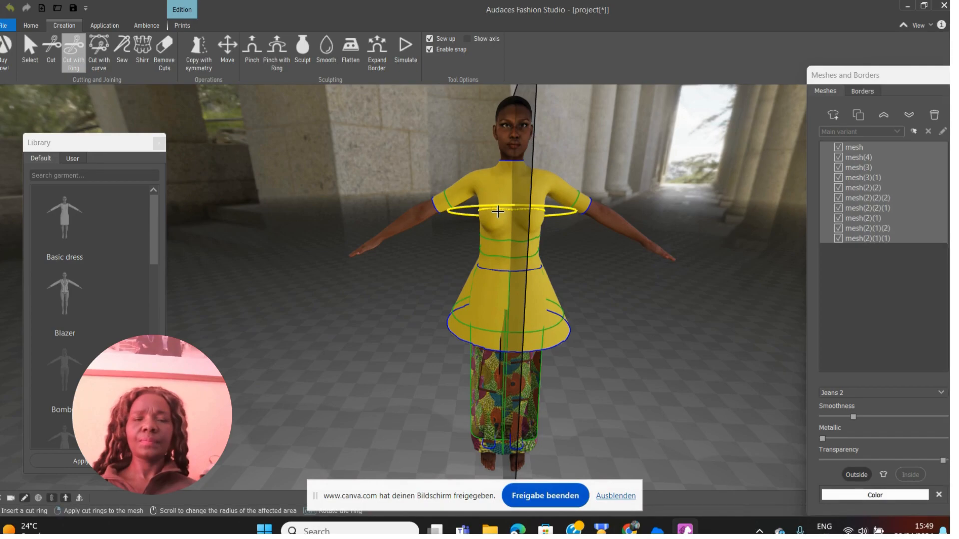
pyautogui.click(497, 211)
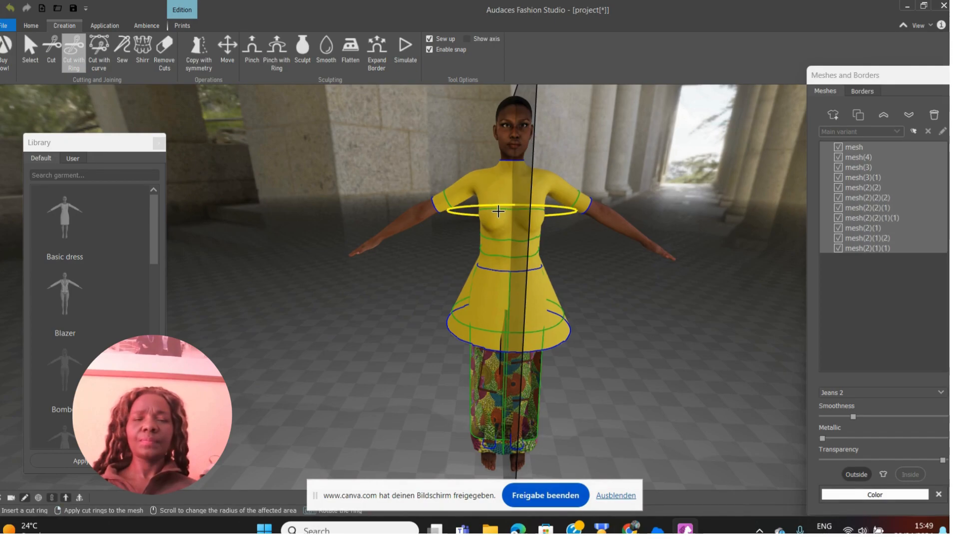
pyautogui.press('Escape')
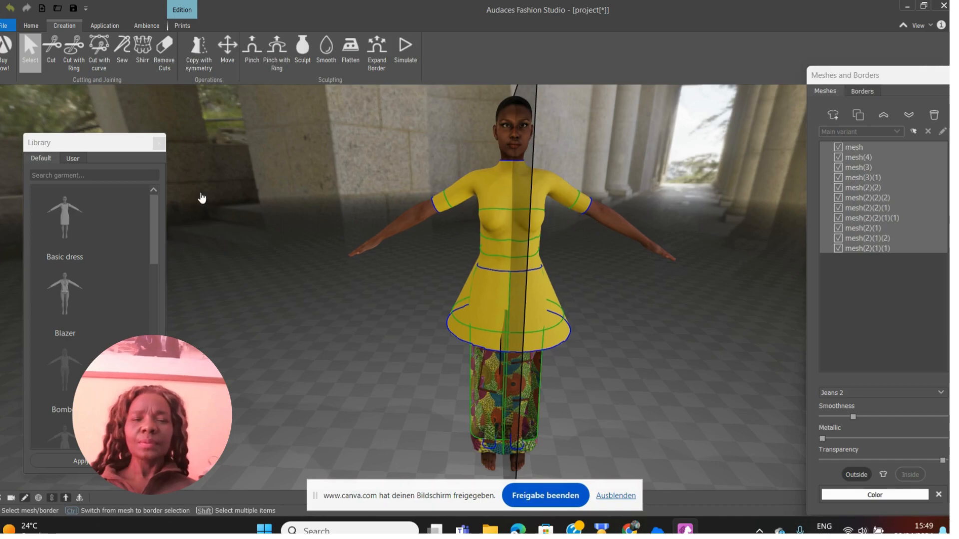
# - Cut the bodice with enlarged, nearly vertical mirrored rings running from both shoulders down to the waist
pyautogui.click(65, 55)
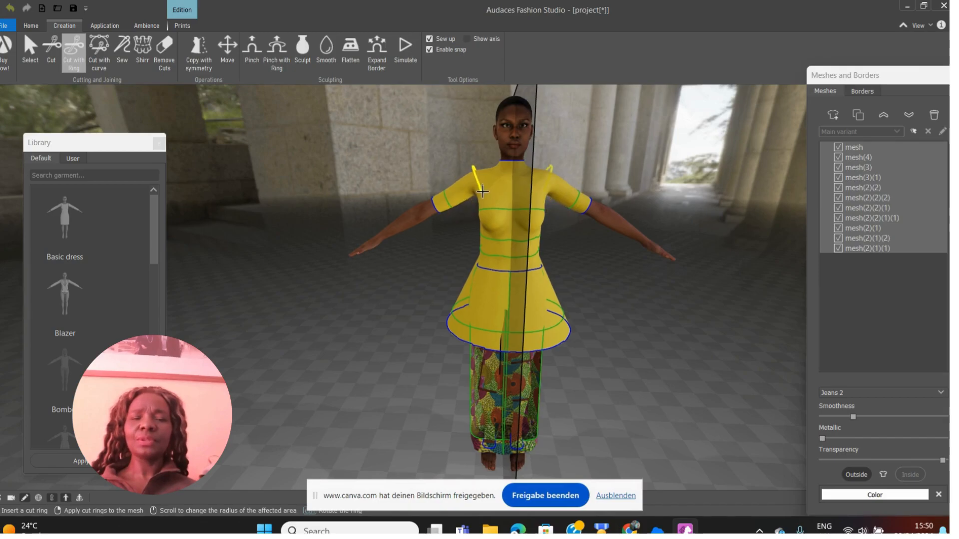
pyautogui.scroll(5, 479, 205)
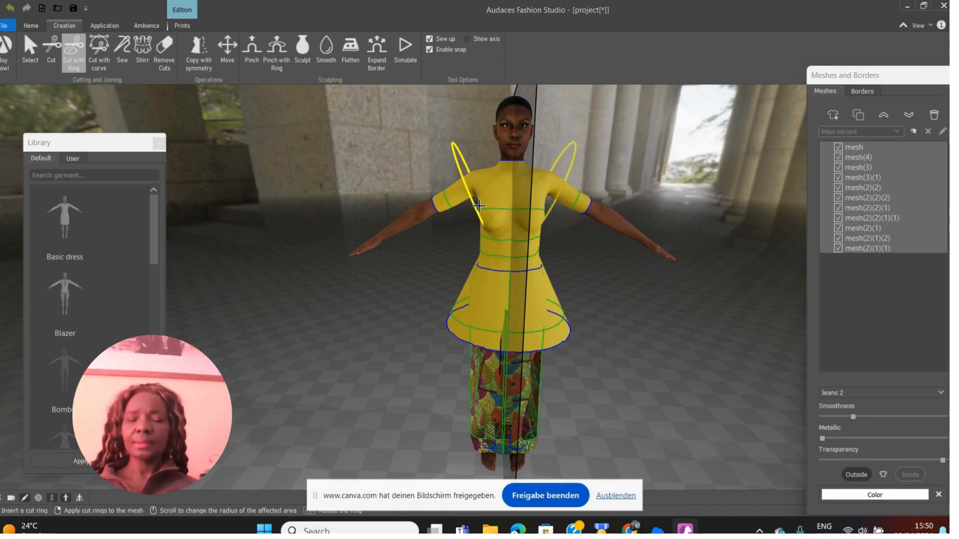
pyautogui.press('ctrl')
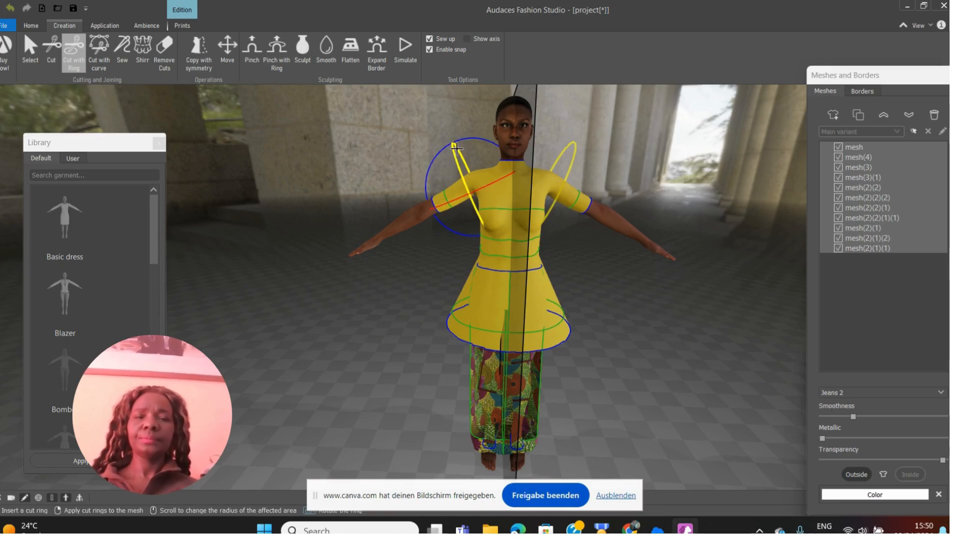
pyautogui.keyDown('ctrl'); pyautogui.moveTo(462, 145); pyautogui.dragTo(472, 148); pyautogui.keyUp('ctrl')
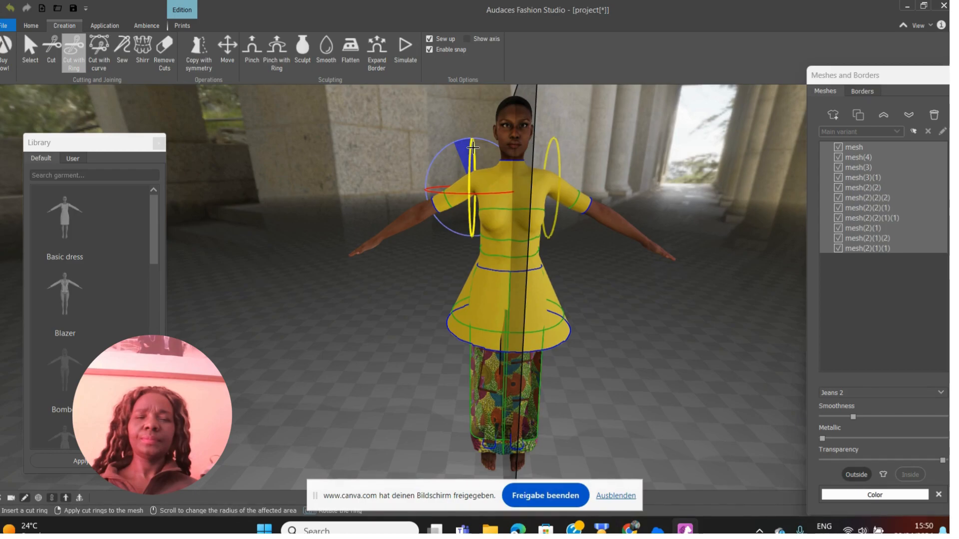
pyautogui.keyDown('ctrl'); pyautogui.moveTo(468, 140); pyautogui.dragTo(468, 141); pyautogui.keyUp('ctrl')
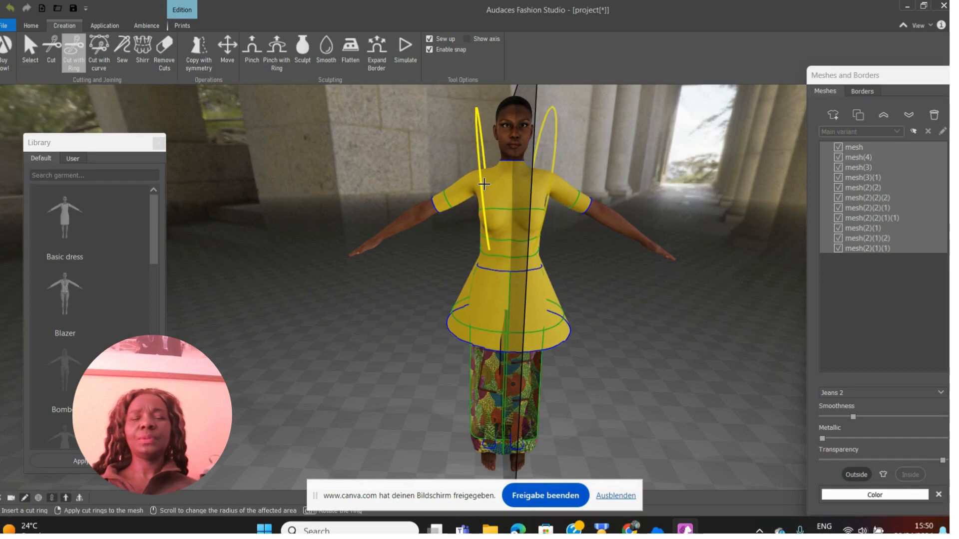
pyautogui.click(484, 184)
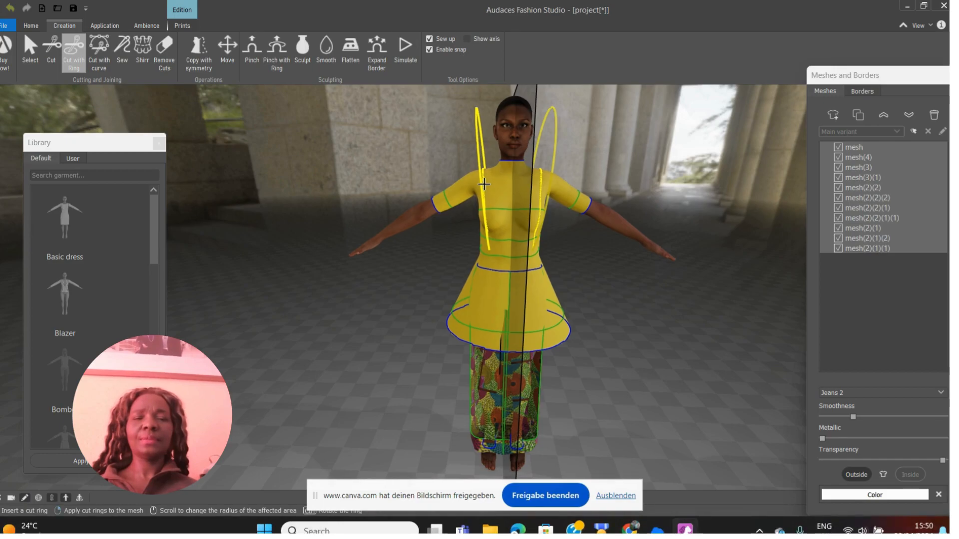
pyautogui.rightClick(483, 184)
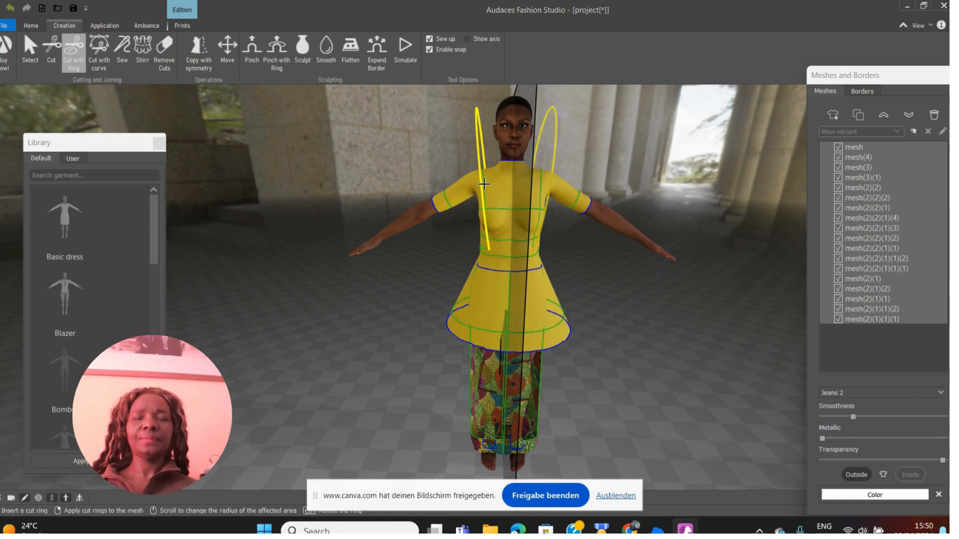
pyautogui.press('Escape')
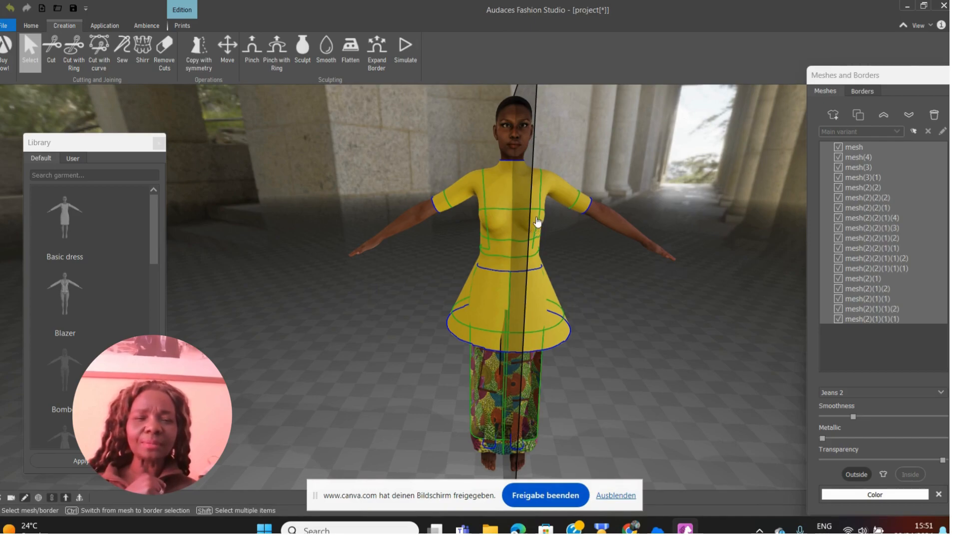
# - Remove the cut lines crossing the side panels at bust level and the front vertical cuts between the bust line and the underbust
pyautogui.scroll(2, 531, 255)
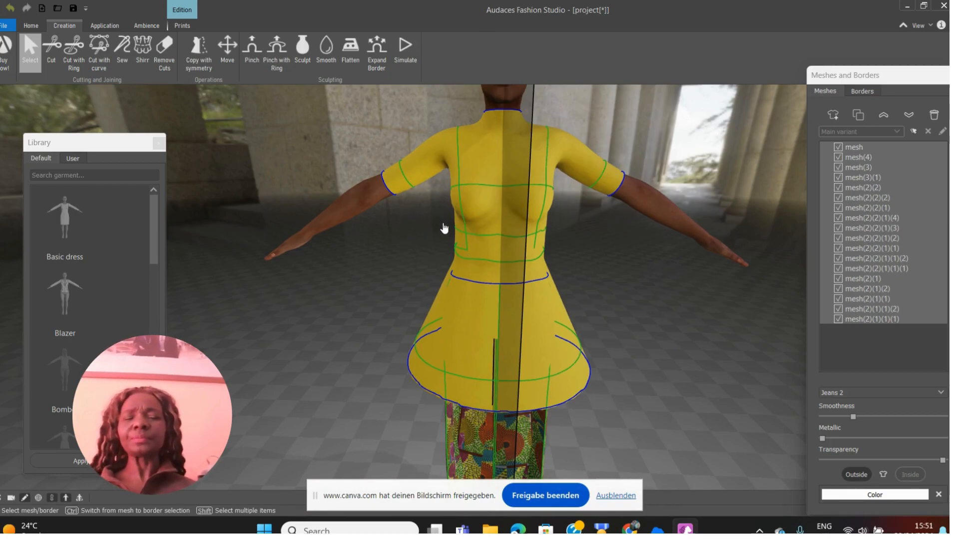
pyautogui.moveTo(444, 229); pyautogui.dragTo(593, 218, button='middle')
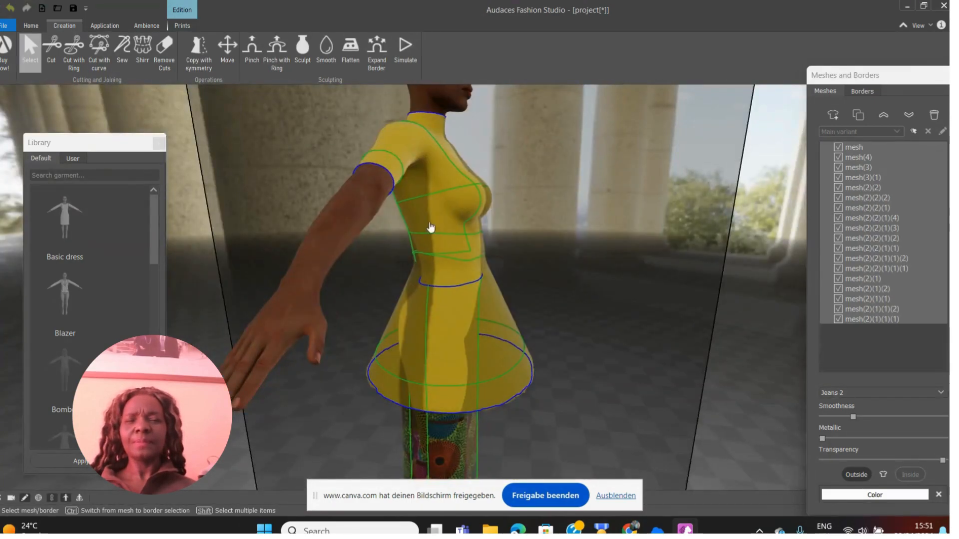
pyautogui.click(163, 49)
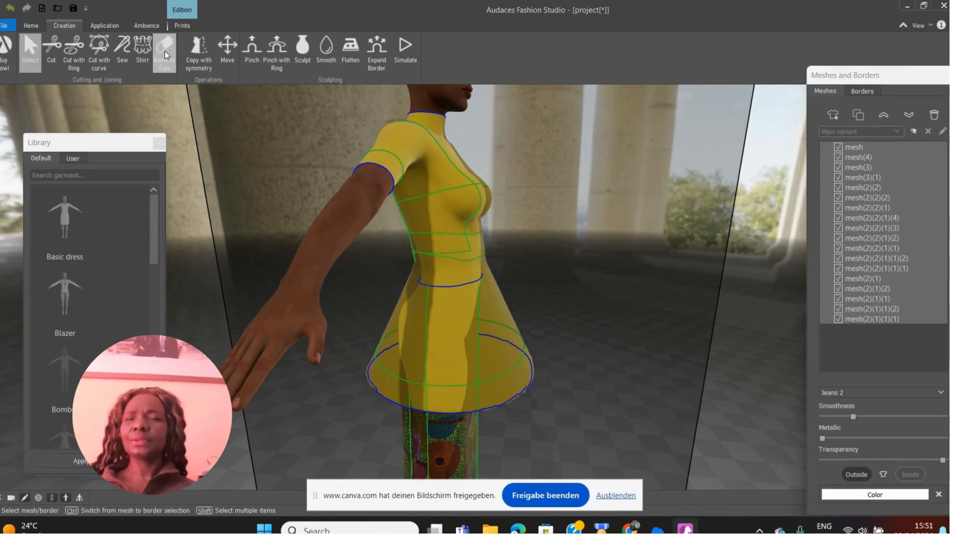
pyautogui.click(428, 200)
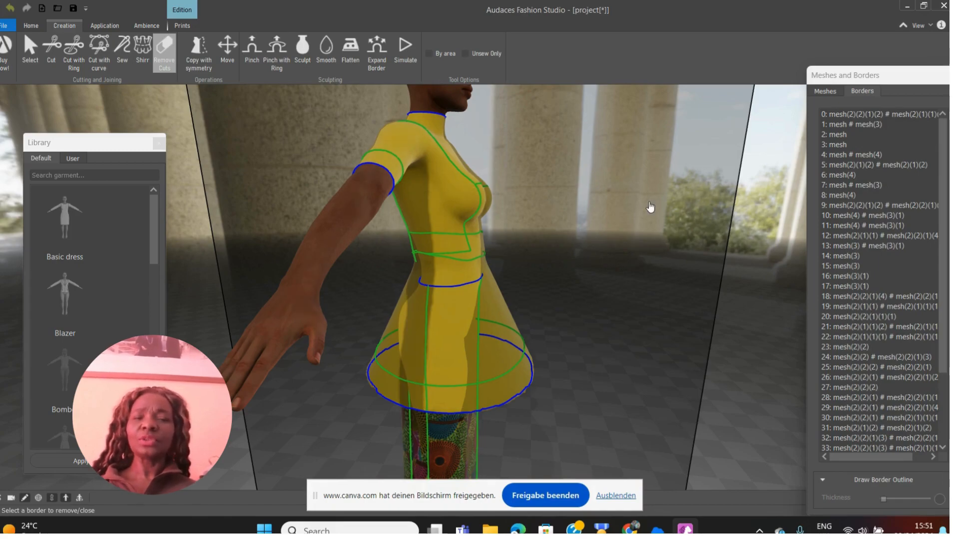
pyautogui.moveTo(649, 206); pyautogui.dragTo(532, 251)
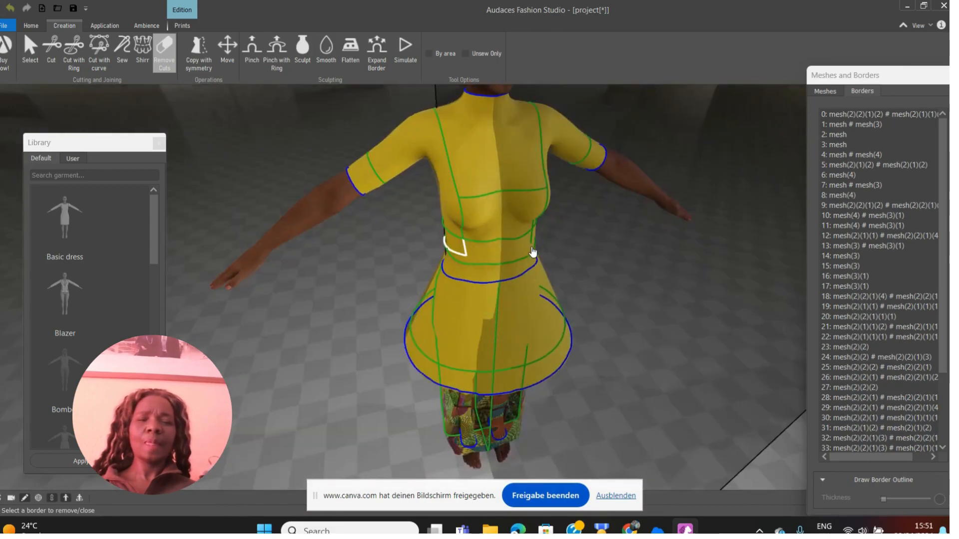
pyautogui.click(462, 219)
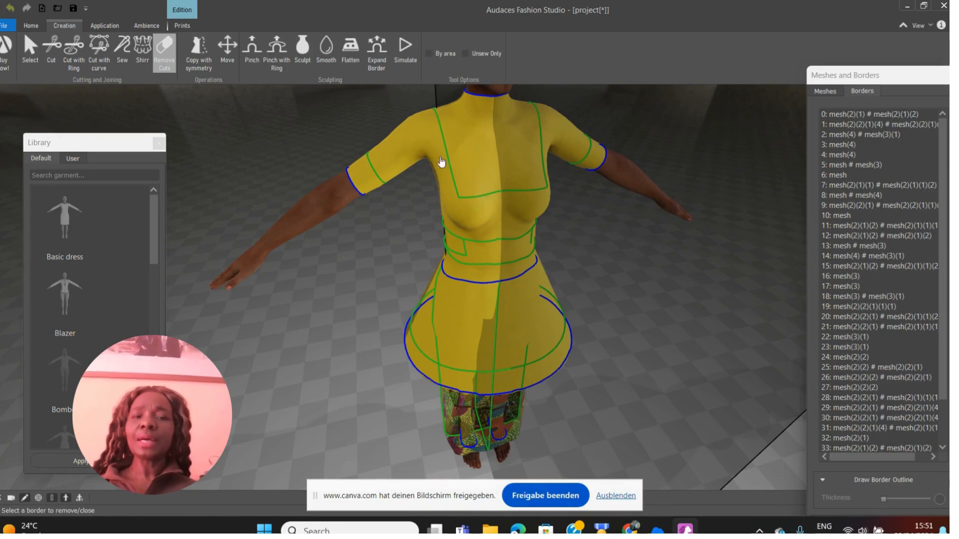
# - Remove the vertical cut segments on the back below the horizontal upper-back line, down through the waist band
pyautogui.moveTo(673, 230); pyautogui.dragTo(489, 256, button='right')
pyautogui.moveTo(452, 255); pyautogui.dragTo(382, 192, button='right')
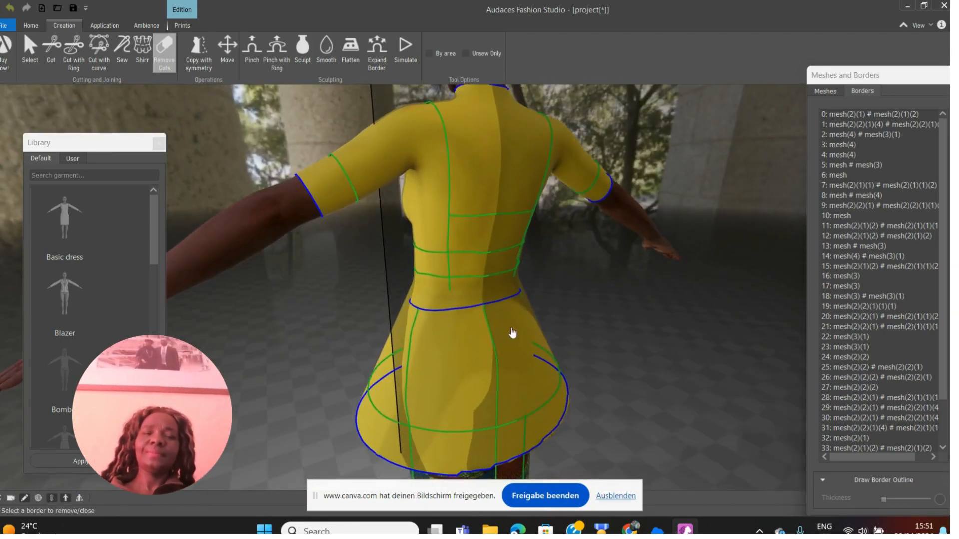
pyautogui.click(447, 244)
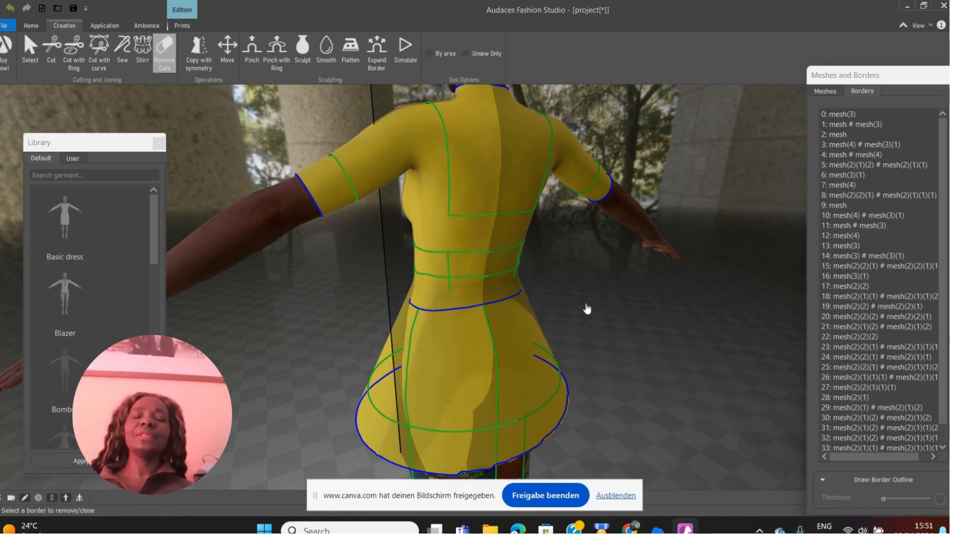
pyautogui.click(447, 268)
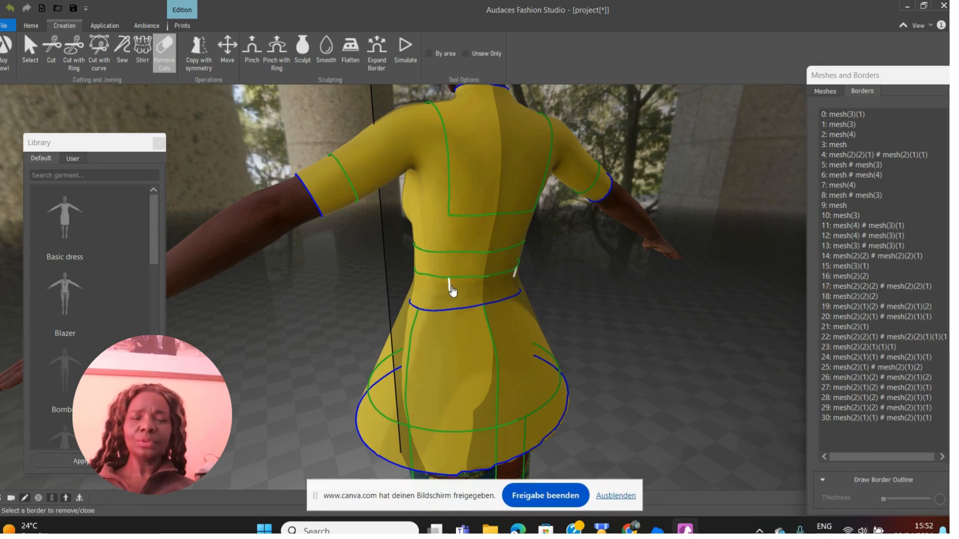
pyautogui.click(450, 287)
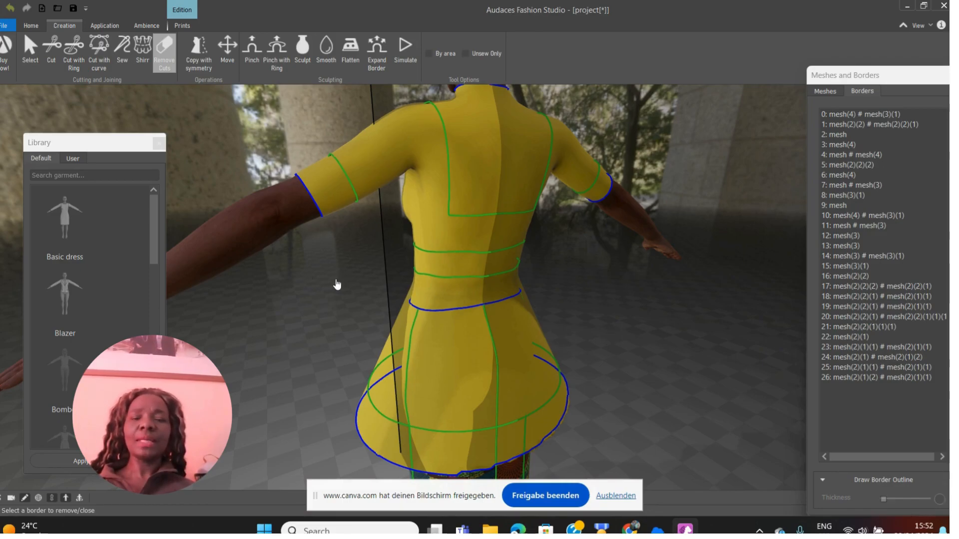
pyautogui.moveTo(355, 285); pyautogui.dragTo(620, 315, button='middle')
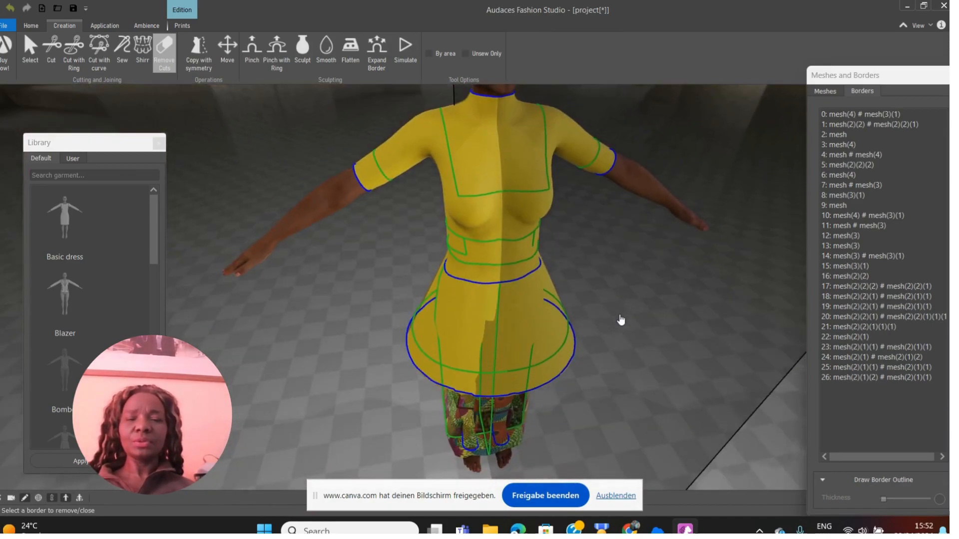
# - Pinch the front upper-bust cut line to raise its centre, then ease it back down slightly to flatten the arch
pyautogui.click(329, 62)
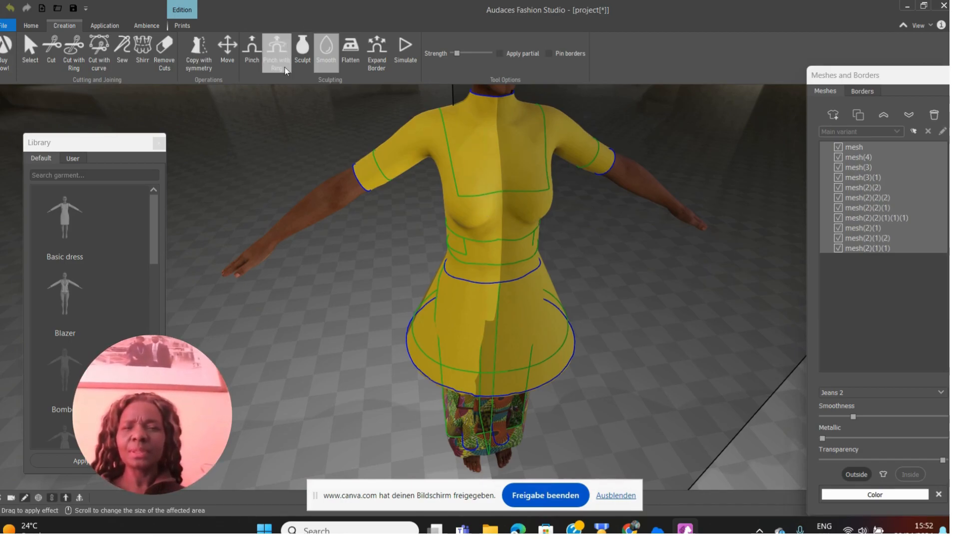
pyautogui.click(250, 59)
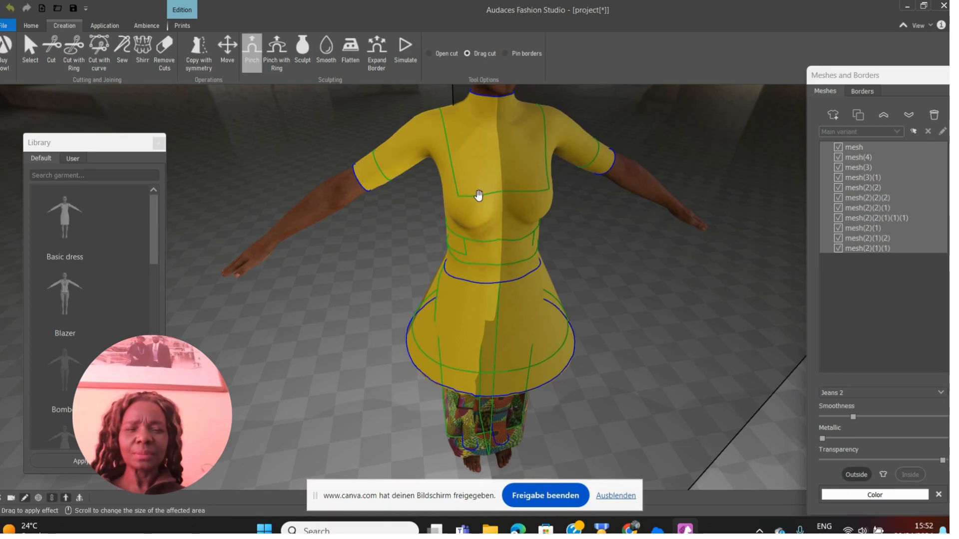
pyautogui.moveTo(495, 197); pyautogui.dragTo(500, 192)
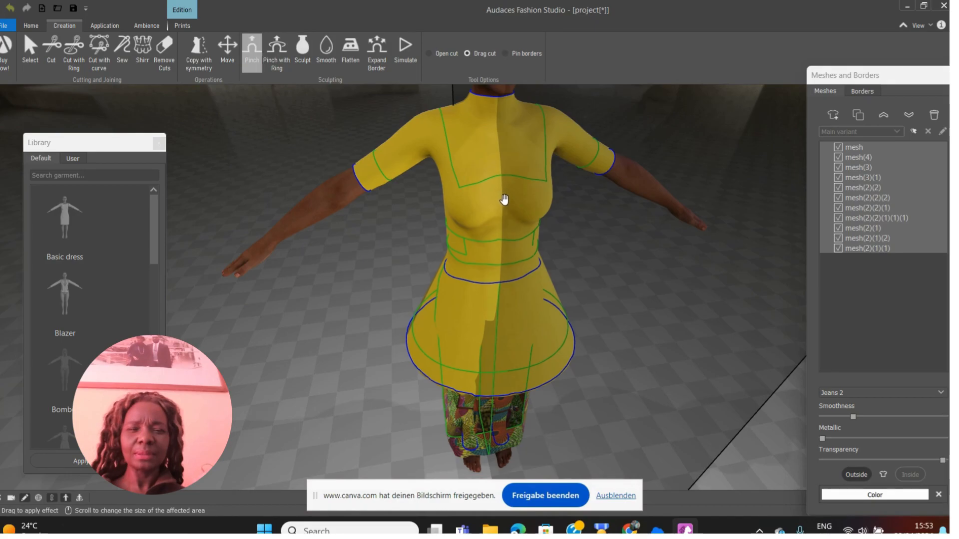
pyautogui.moveTo(503, 177); pyautogui.dragTo(501, 193)
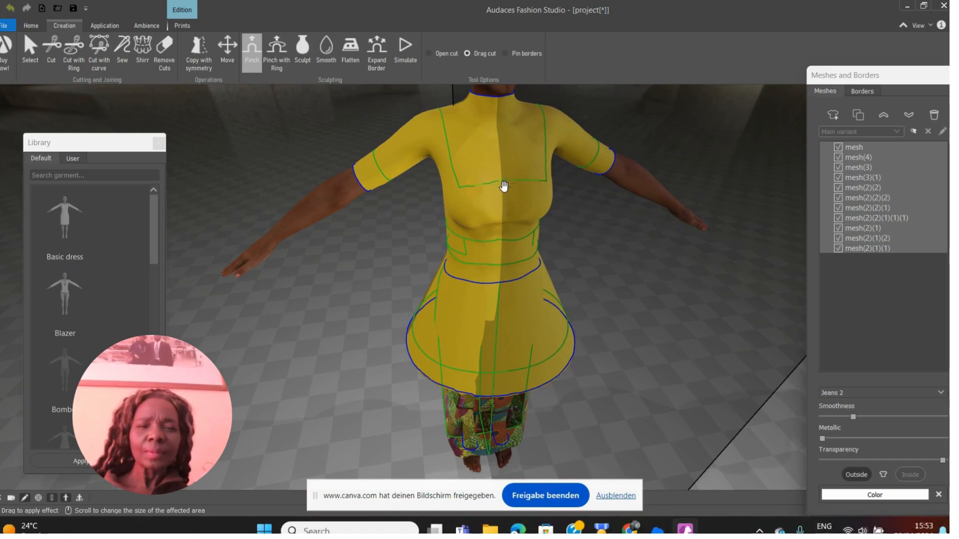
pyautogui.press('Escape')
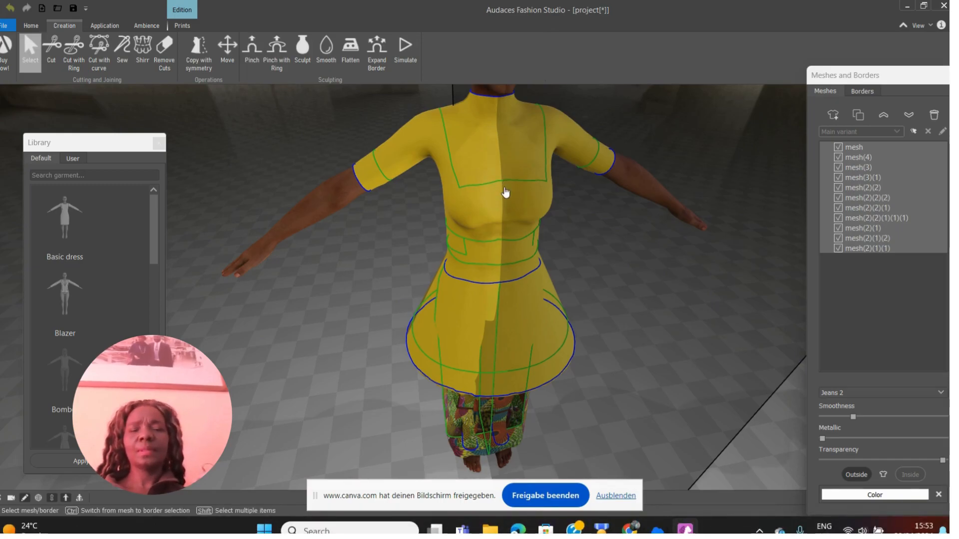
# - Smooth the yoke cut's corners on the front and back with increased brush strength to round them
pyautogui.click(326, 50)
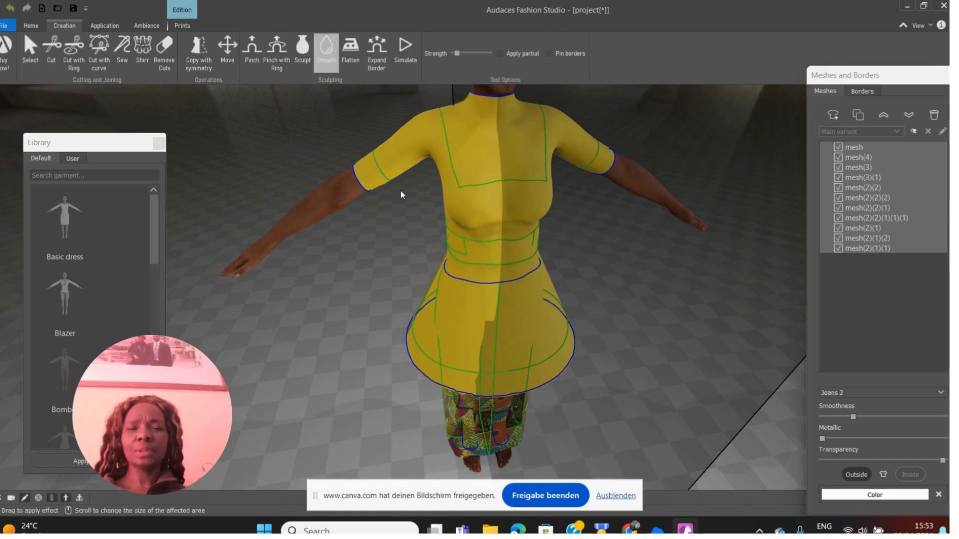
pyautogui.click(476, 55)
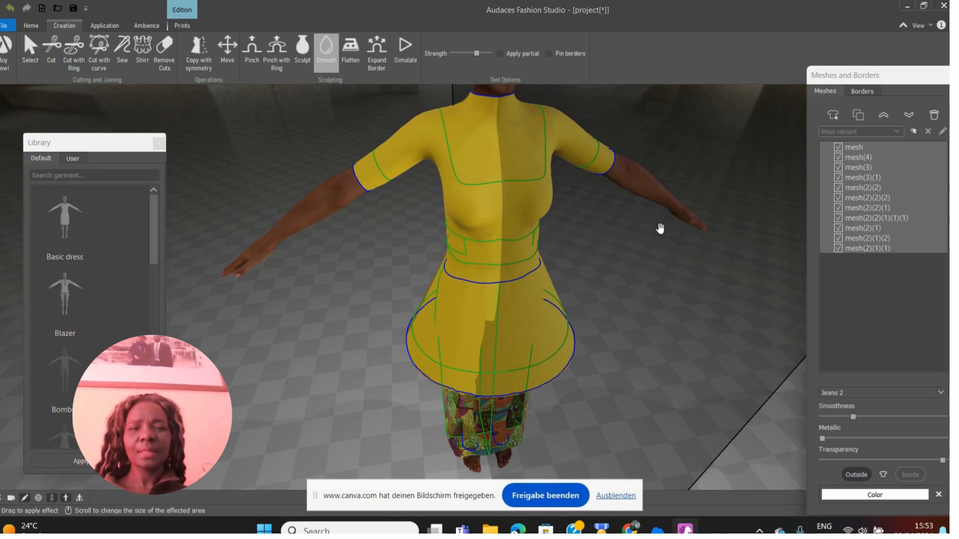
pyautogui.moveTo(660, 229); pyautogui.dragTo(470, 240)
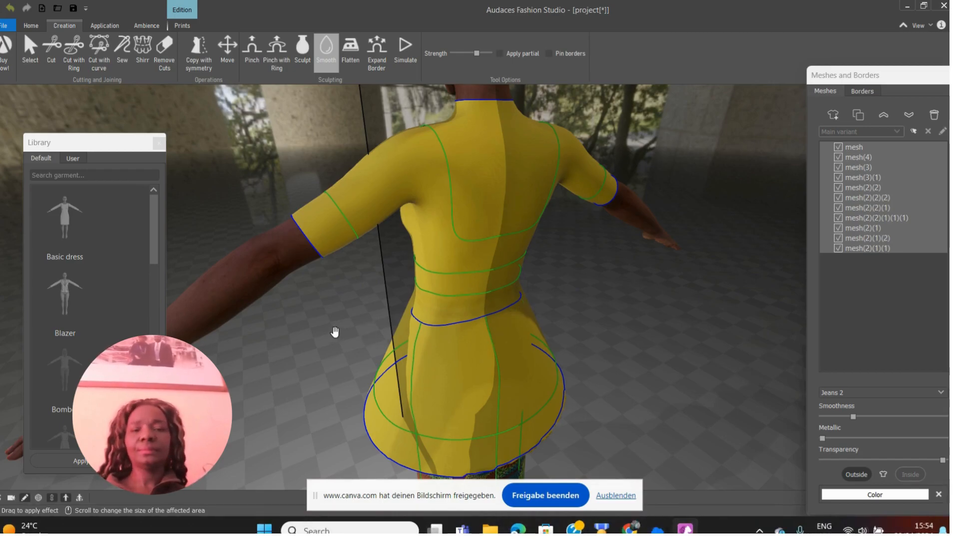
pyautogui.moveTo(396, 298); pyautogui.dragTo(601, 277, button='middle')
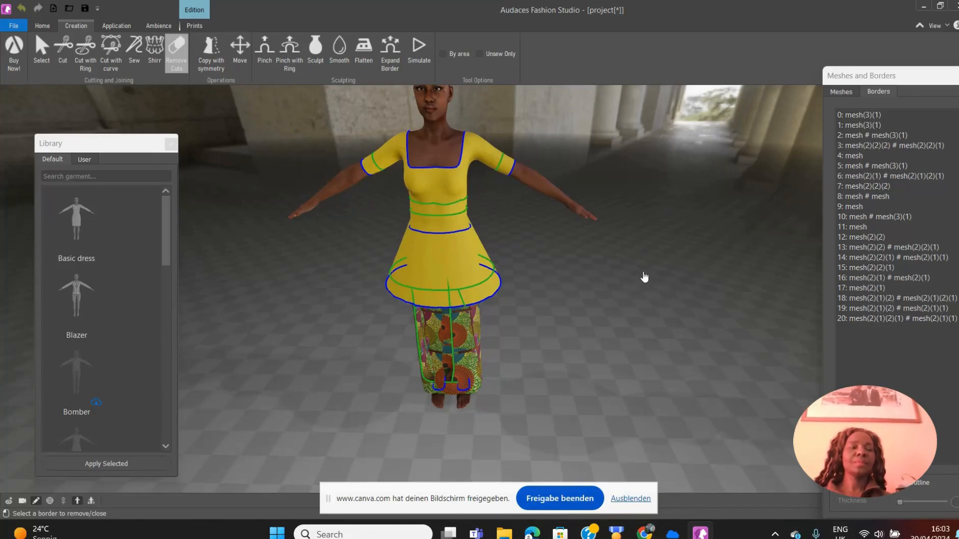
pyautogui.moveTo(653, 277); pyautogui.dragTo(686, 273, button='middle')
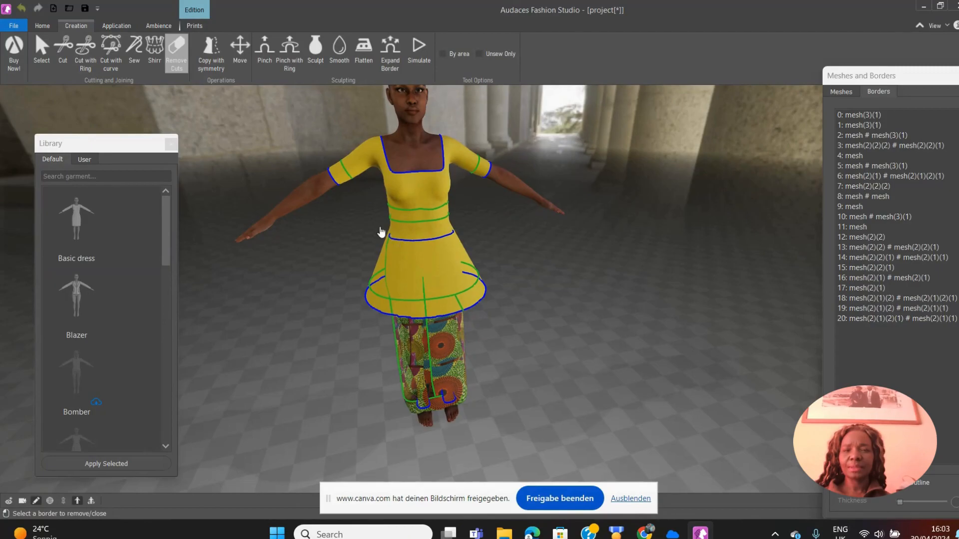
pyautogui.press('Escape')
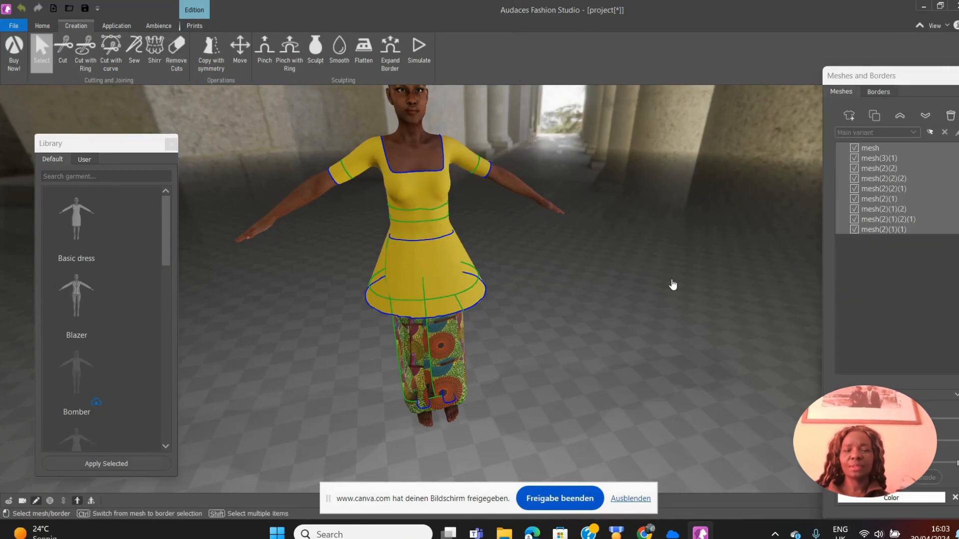
pyautogui.click(406, 193)
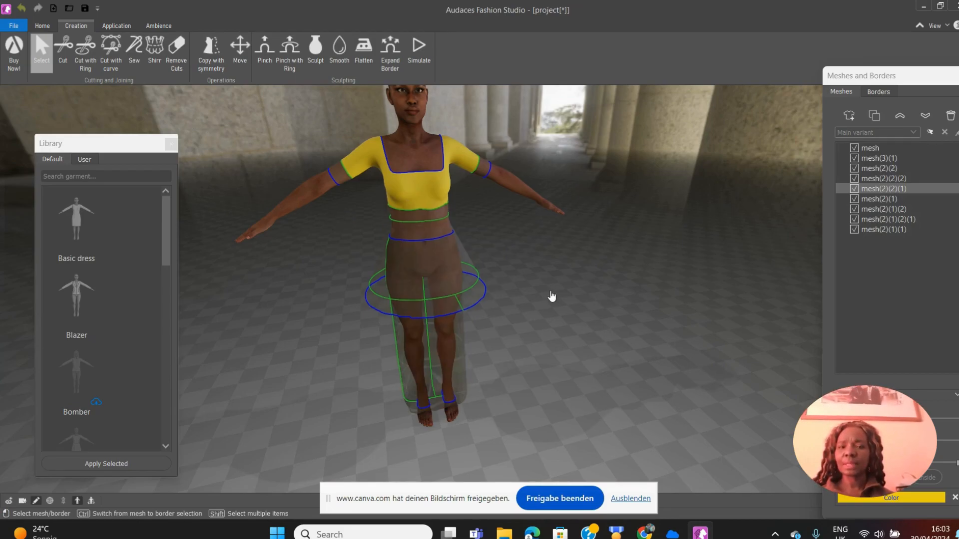
pyautogui.click(450, 354)
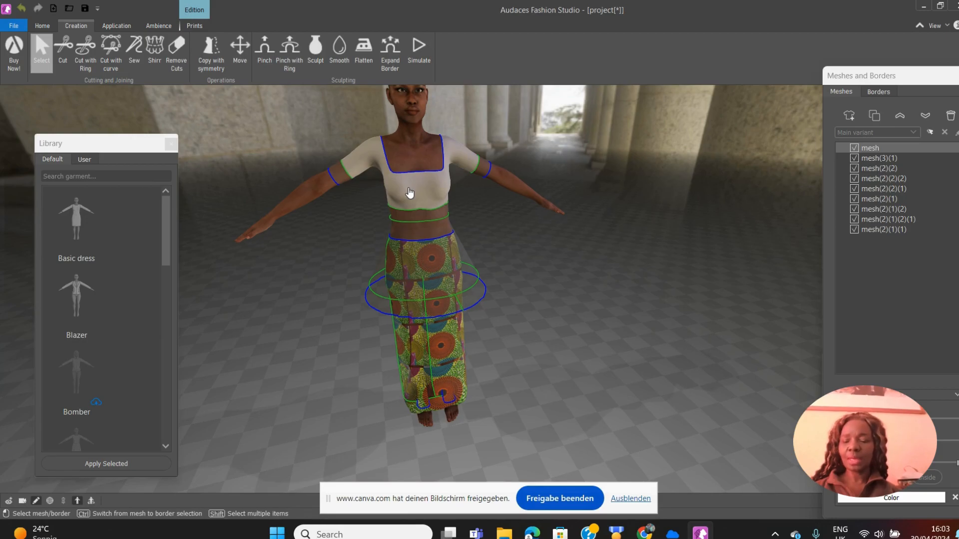
pyautogui.click(409, 192)
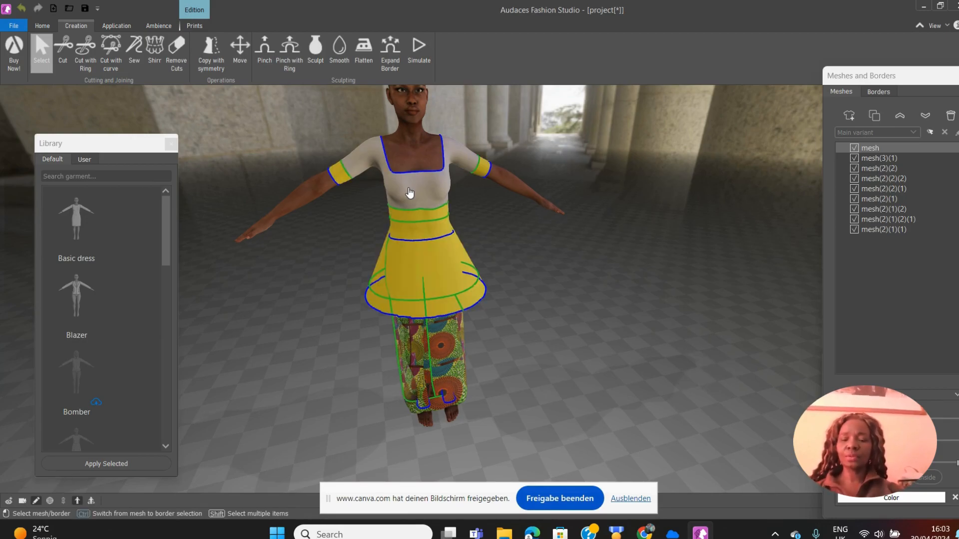
pyautogui.click(409, 193)
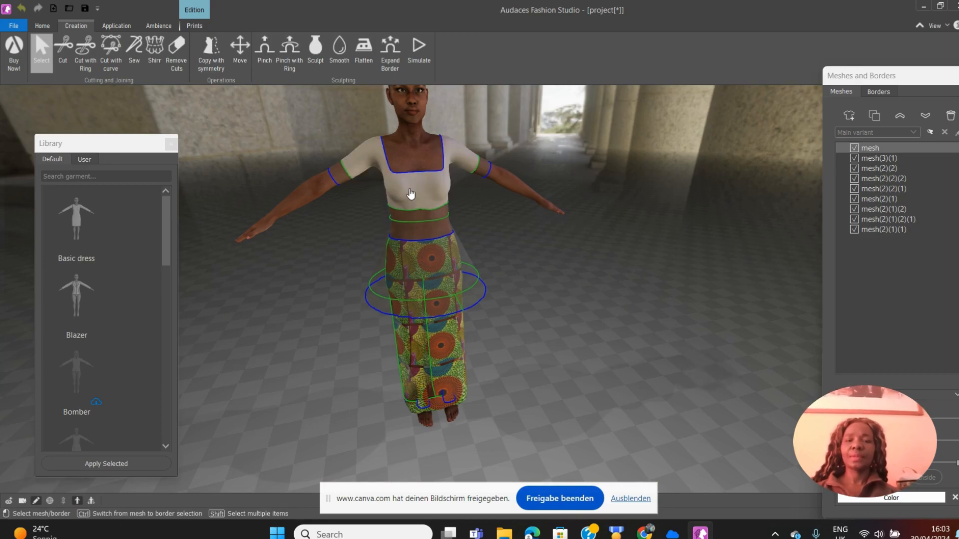
pyautogui.click(410, 194)
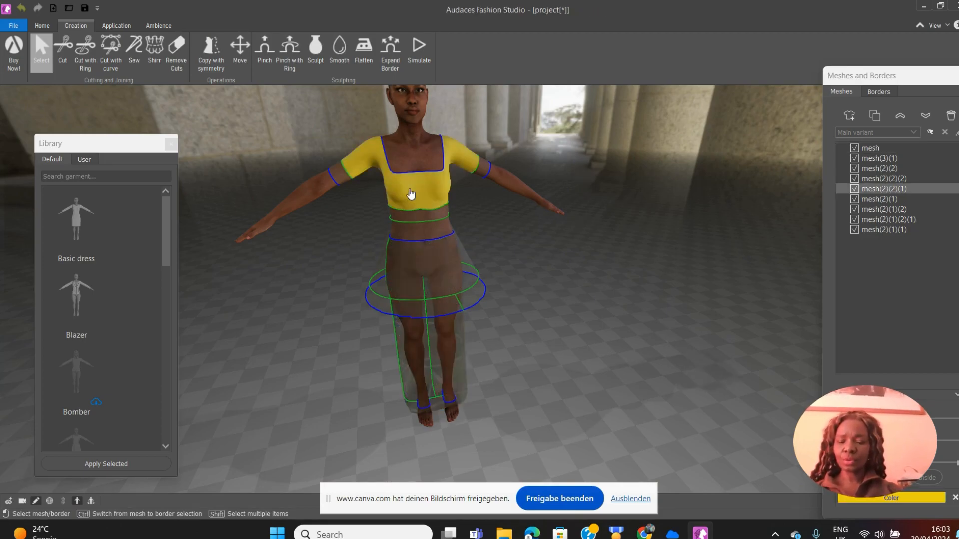
pyautogui.click(411, 194)
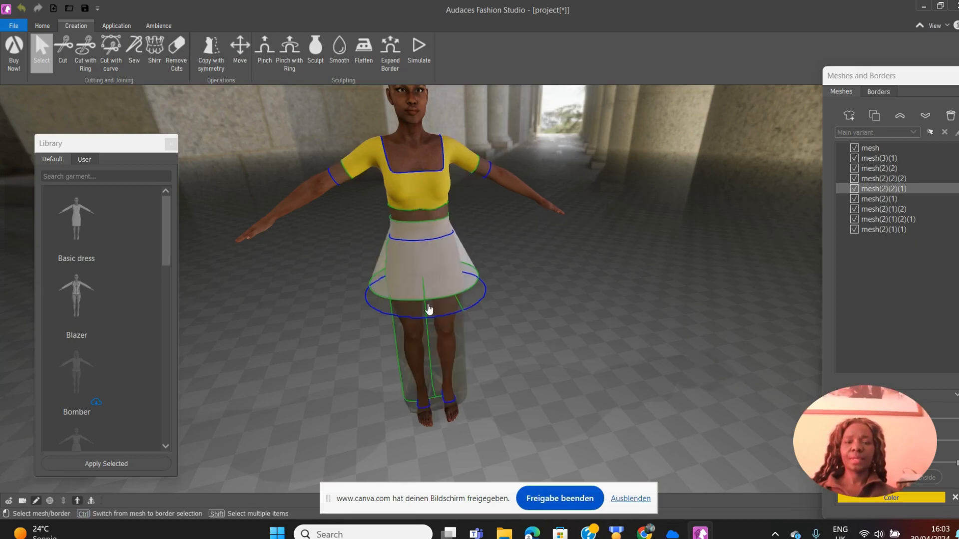
# - Copy the ankara print from the long skirt and paste it onto the short-sleeved bodice and the peplum
pyautogui.click(433, 345)
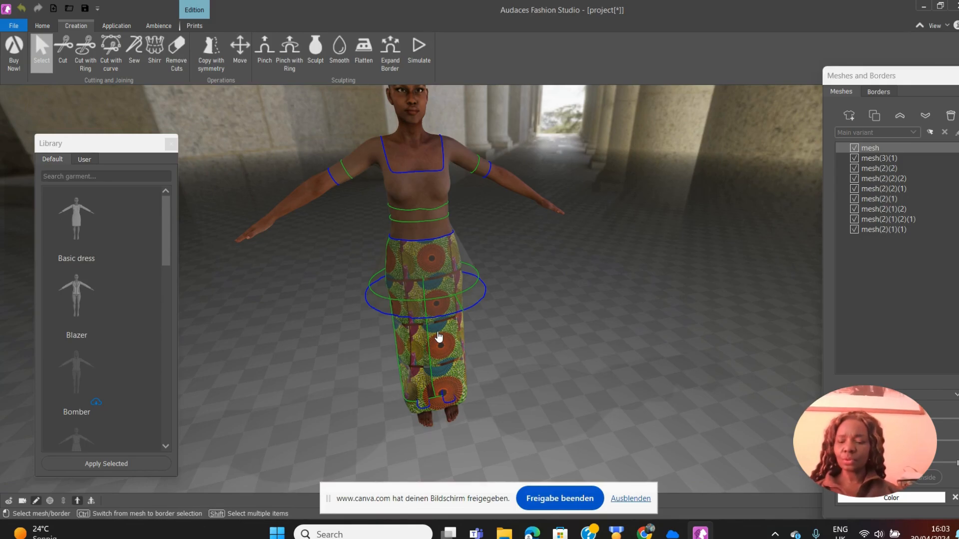
pyautogui.press('ctrl')
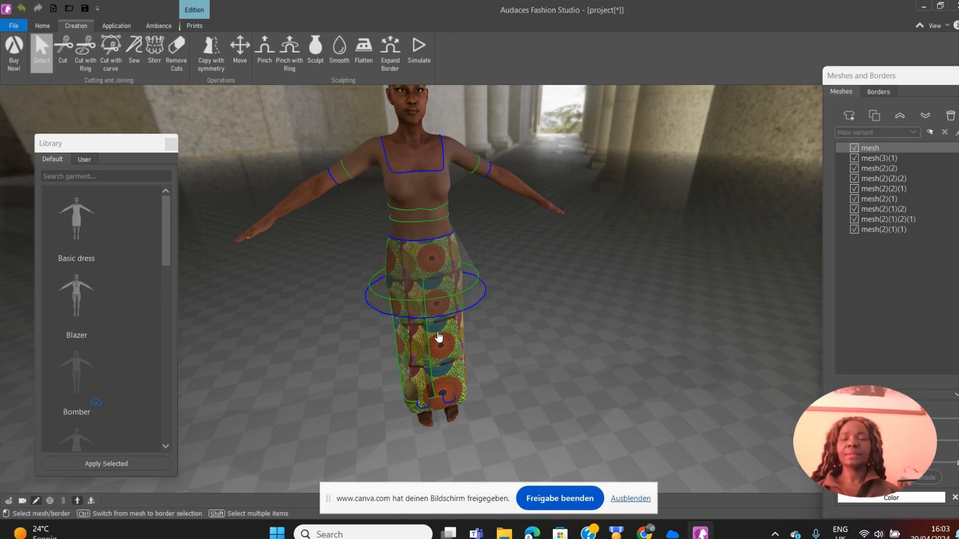
pyautogui.click(425, 183)
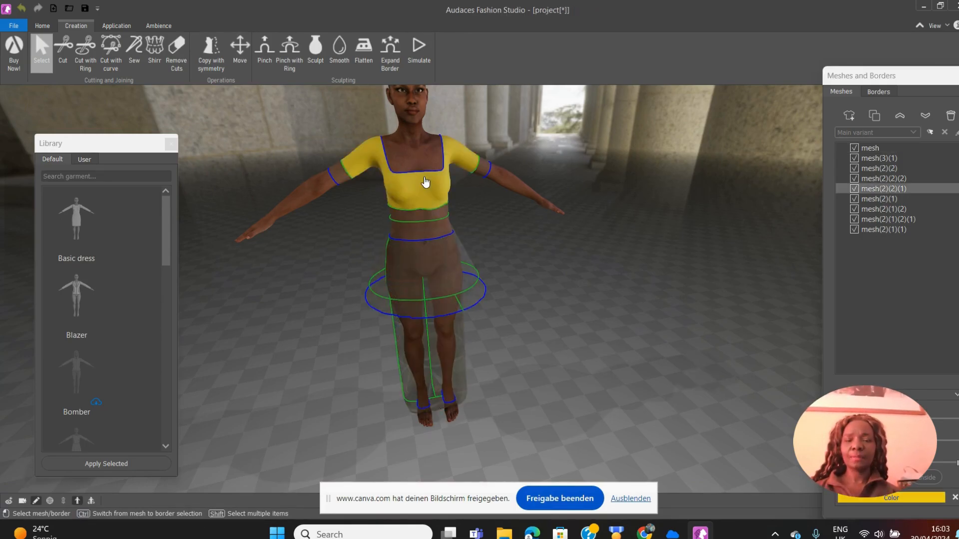
pyautogui.hotkey('ctrl', 'v')
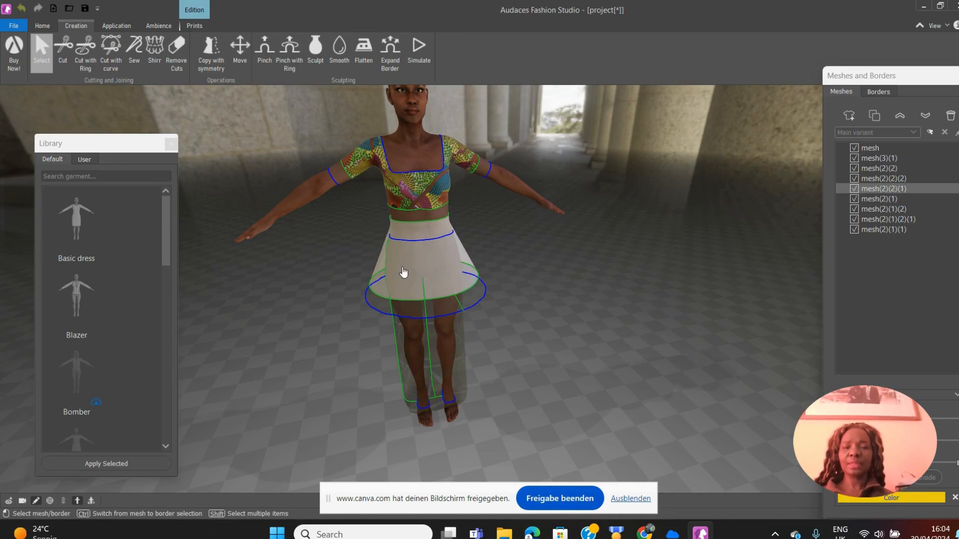
pyautogui.click(409, 274)
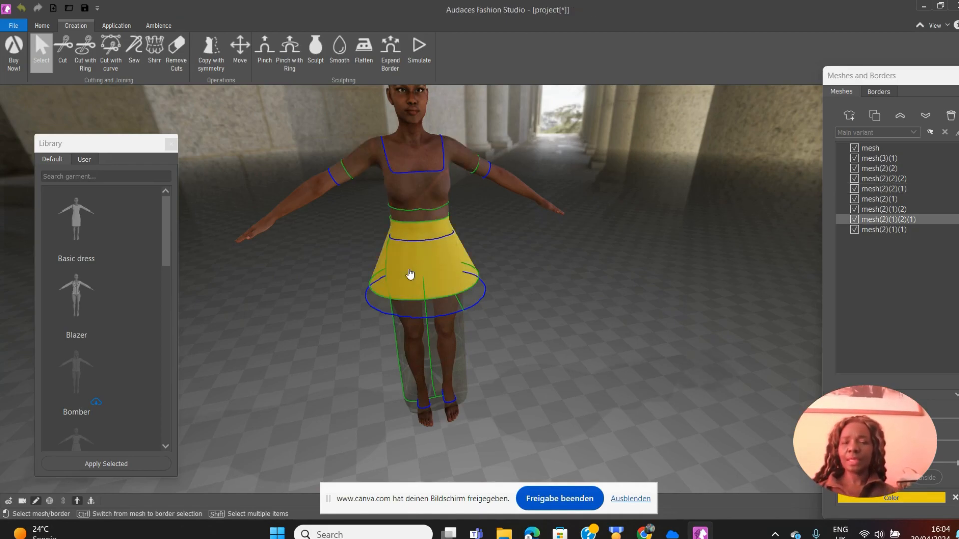
pyautogui.hotkey('ctrl', 'v')
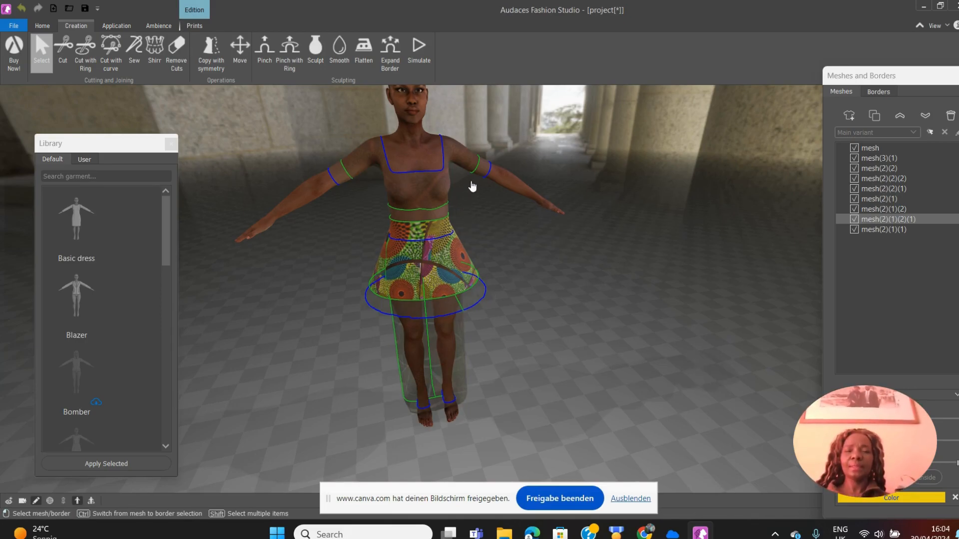
# - Apply the blue lace image 1 as the fabric pattern of the hem band on the mannequin's right sleeve
pyautogui.click(340, 173)
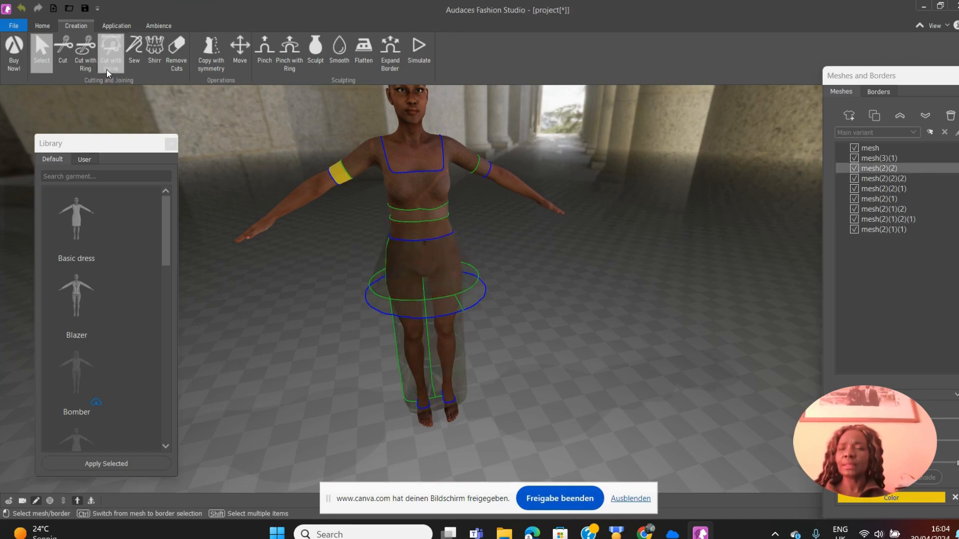
pyautogui.click(117, 25)
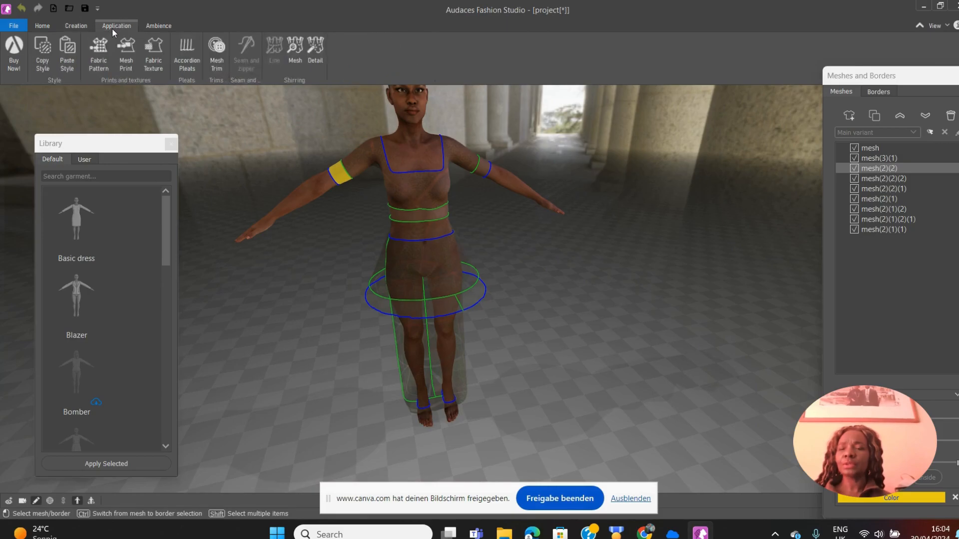
pyautogui.click(97, 56)
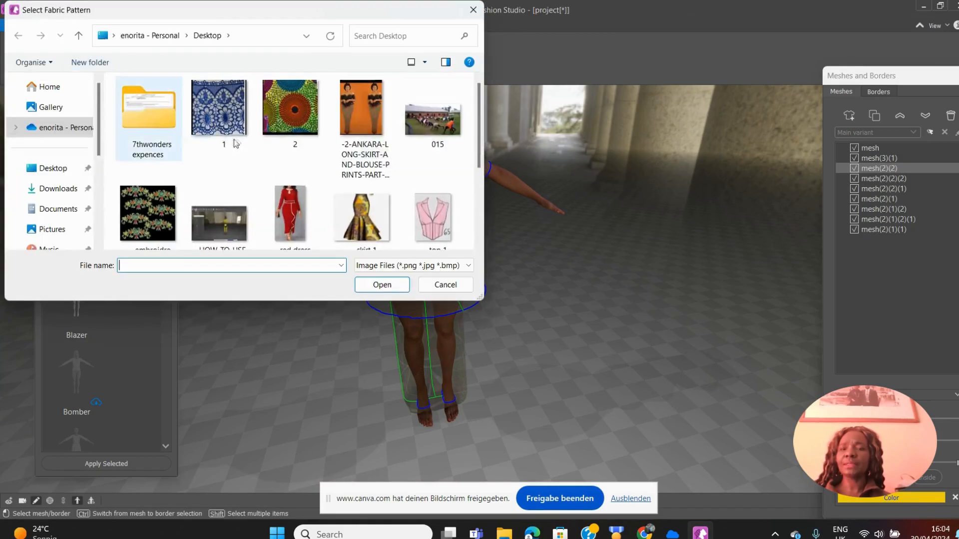
pyautogui.click(226, 111)
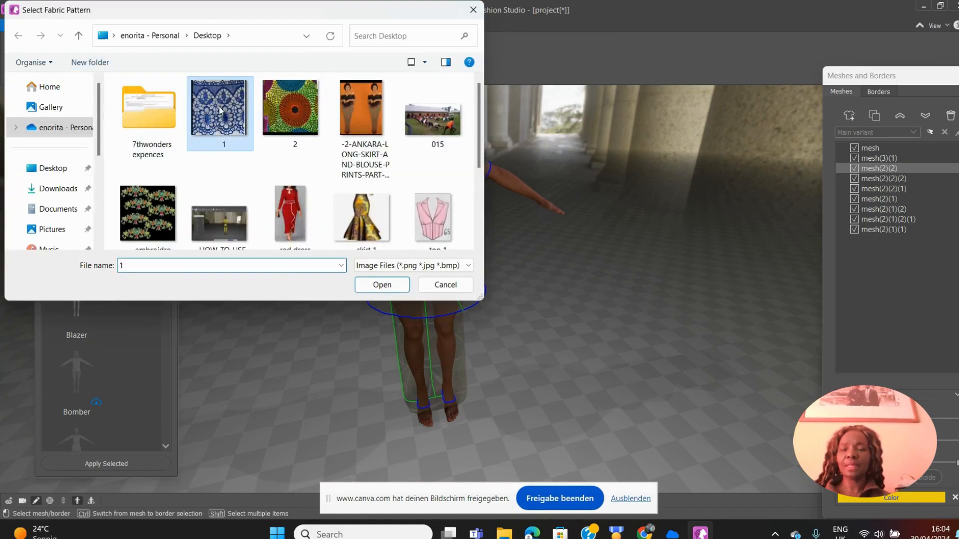
pyautogui.click(377, 286)
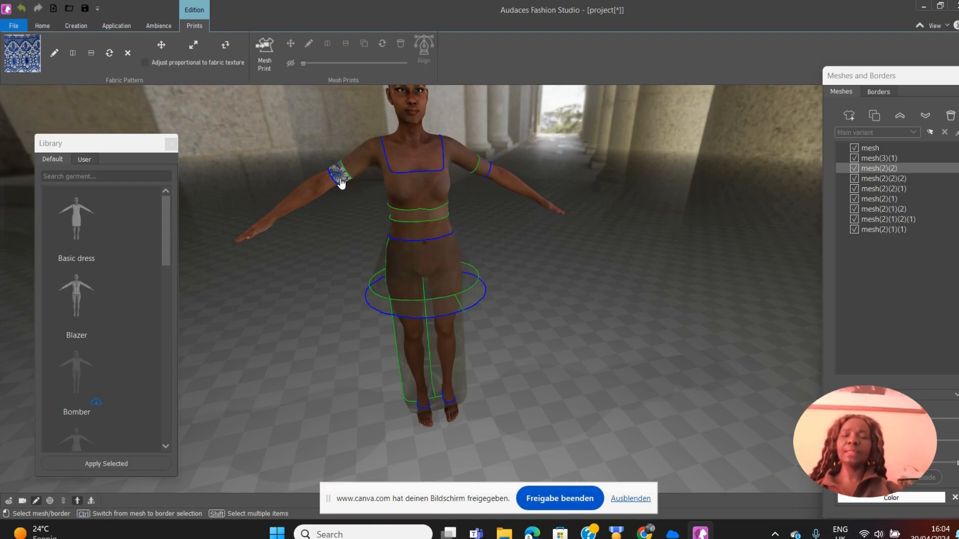
# - Paste the blue lace pattern from the finished sleeve band onto the other sleeve band, the waist band and the peplum's hem band
pyautogui.click(482, 171)
pyautogui.hotkey('ctrl', 'v')
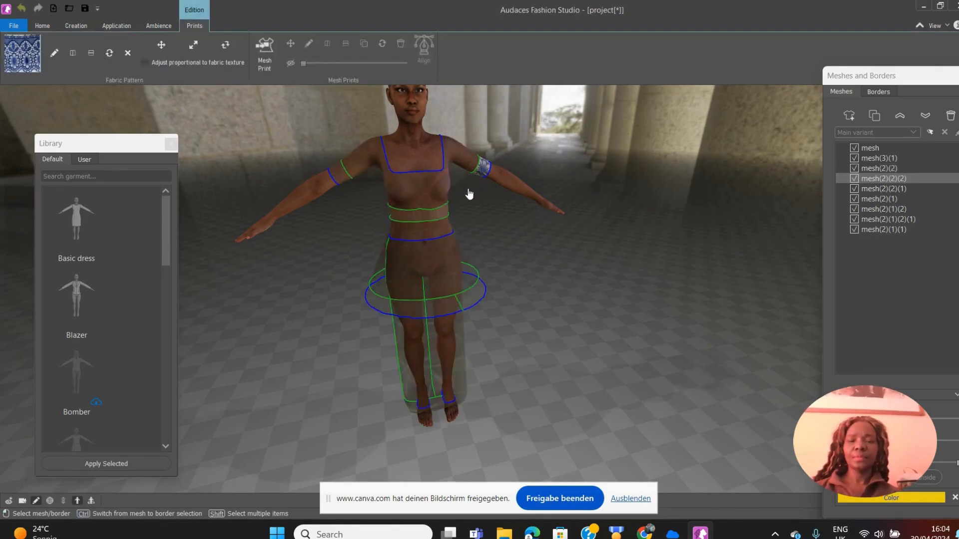
pyautogui.click(428, 218)
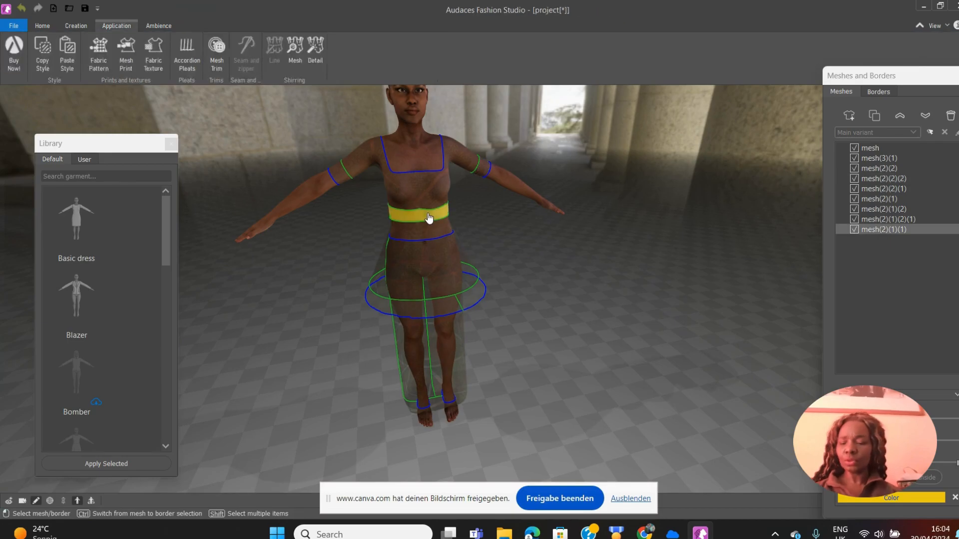
pyautogui.hotkey('ctrl', 'v')
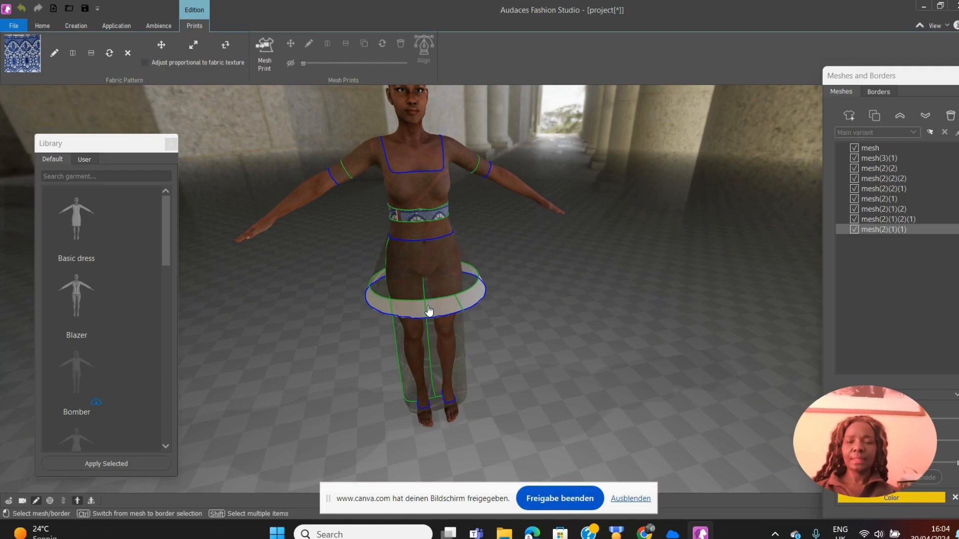
pyautogui.click(428, 310)
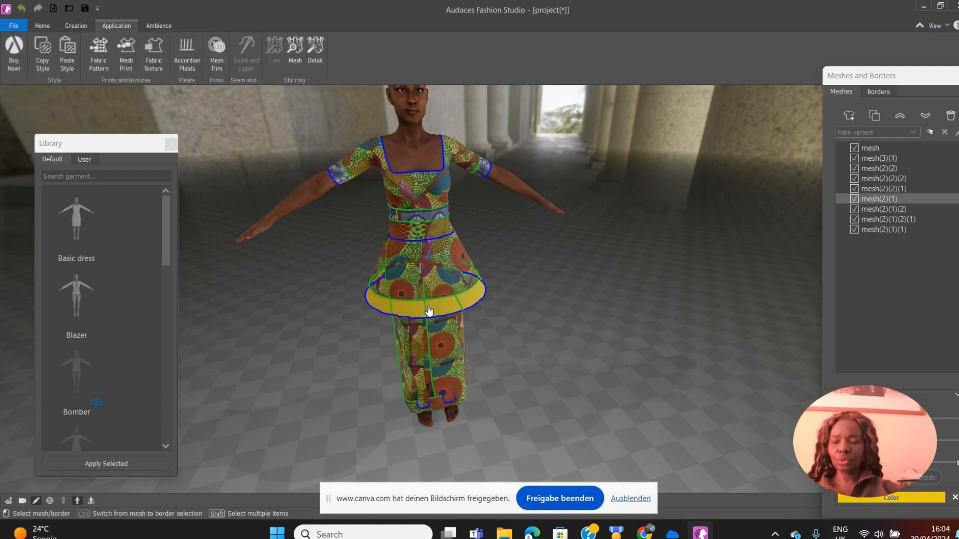
pyautogui.doubleClick(428, 310)
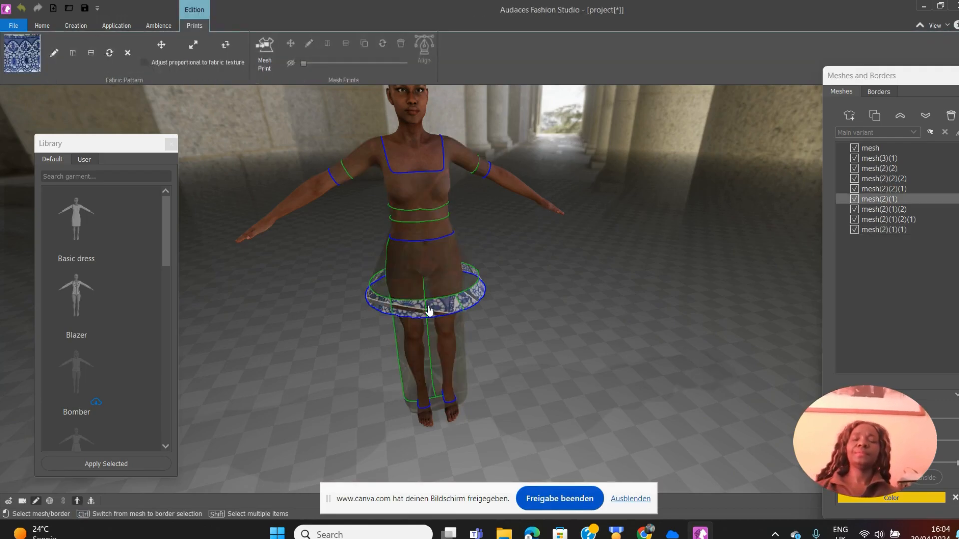
# - Select all the meshes of the outfit together, from the bodice and bands to the peplum and long skirt
pyautogui.click(421, 198)
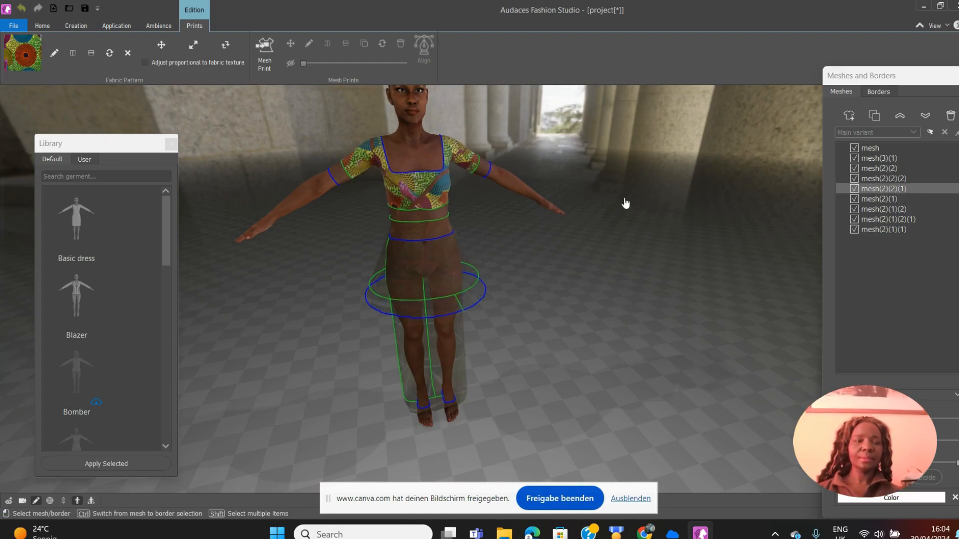
pyautogui.click(884, 231)
pyautogui.keyDown('ctrl'); pyautogui.click(884, 231); pyautogui.keyUp('ctrl')
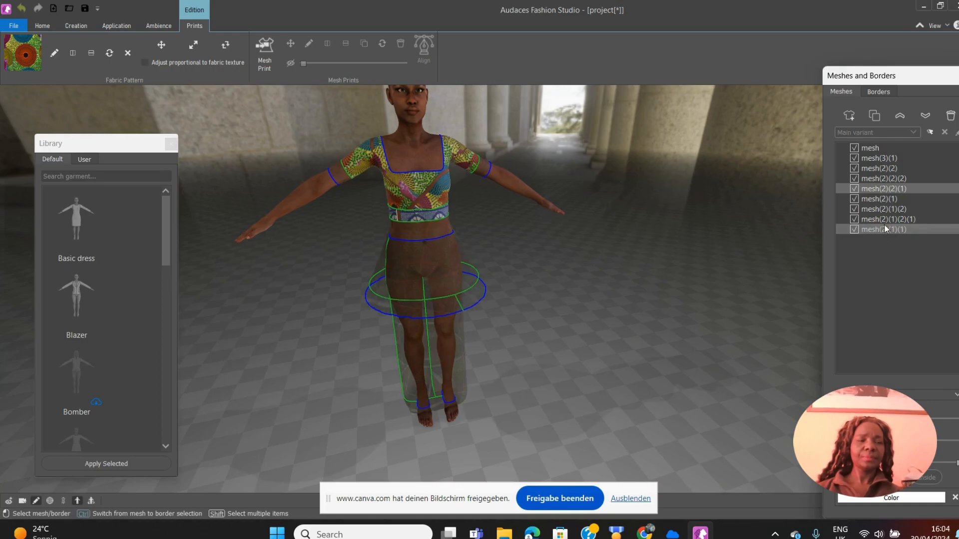
pyautogui.keyDown('ctrl'); pyautogui.click(883, 220); pyautogui.keyUp('ctrl')
pyautogui.keyDown('ctrl'); pyautogui.click(878, 202); pyautogui.keyUp('ctrl')
pyautogui.keyDown('ctrl'); pyautogui.click(879, 209); pyautogui.keyUp('ctrl')
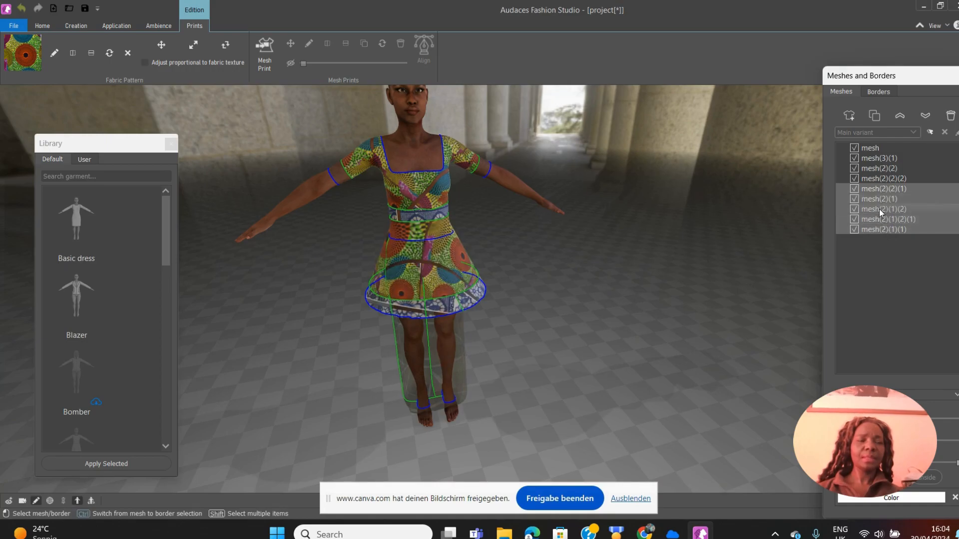
pyautogui.keyDown('ctrl'); pyautogui.click(875, 179); pyautogui.keyUp('ctrl')
pyautogui.keyDown('ctrl'); pyautogui.click(872, 169); pyautogui.keyUp('ctrl')
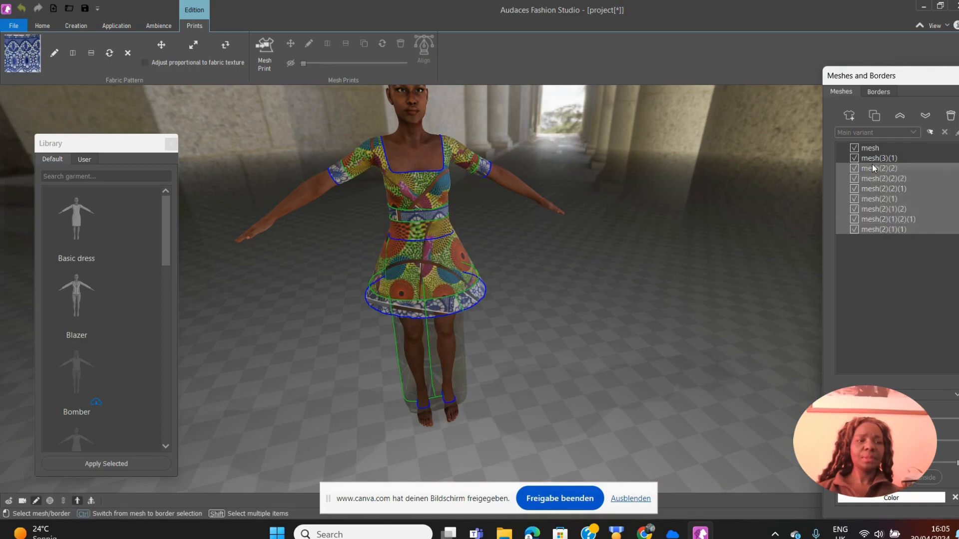
pyautogui.keyDown('ctrl'); pyautogui.click(872, 159); pyautogui.keyUp('ctrl')
pyautogui.keyDown('ctrl'); pyautogui.click(871, 148); pyautogui.keyUp('ctrl')
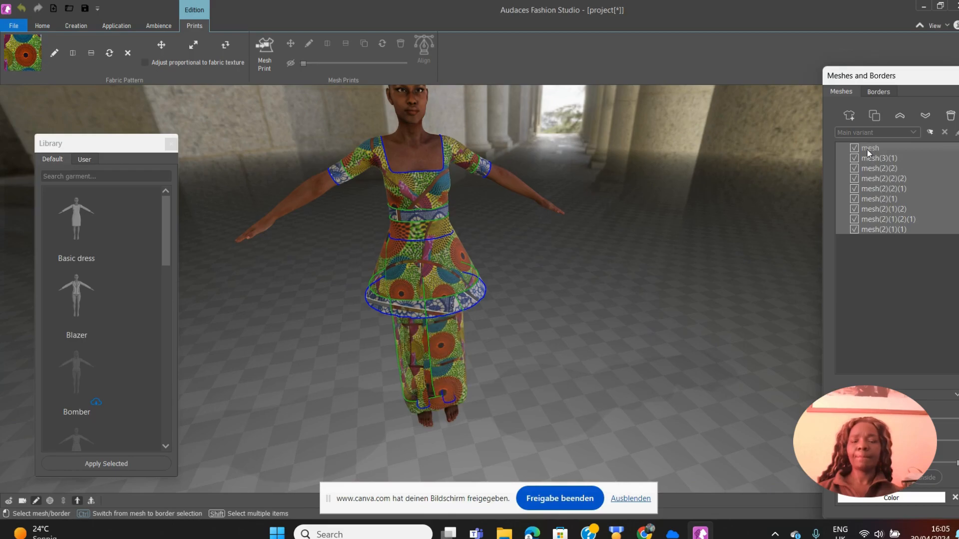
pyautogui.moveTo(720, 262); pyautogui.dragTo(714, 229, button='right')
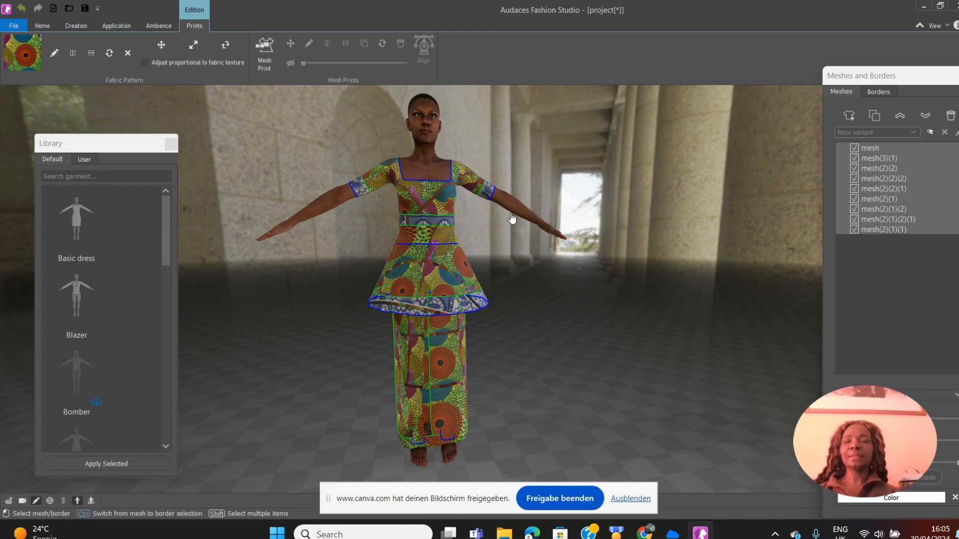
# - Show the outfit on the runway and set the avatar's pose to Walk
pyautogui.click(43, 24)
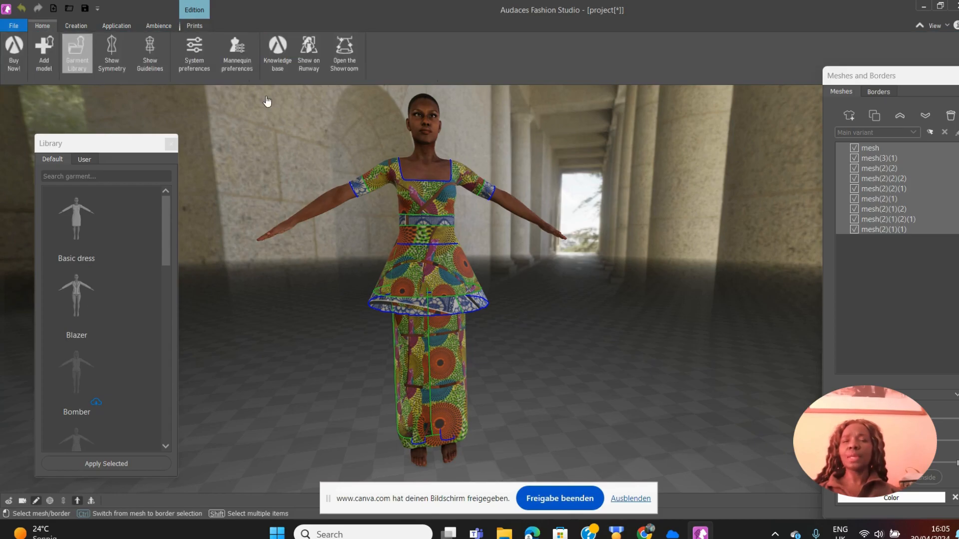
pyautogui.click(311, 56)
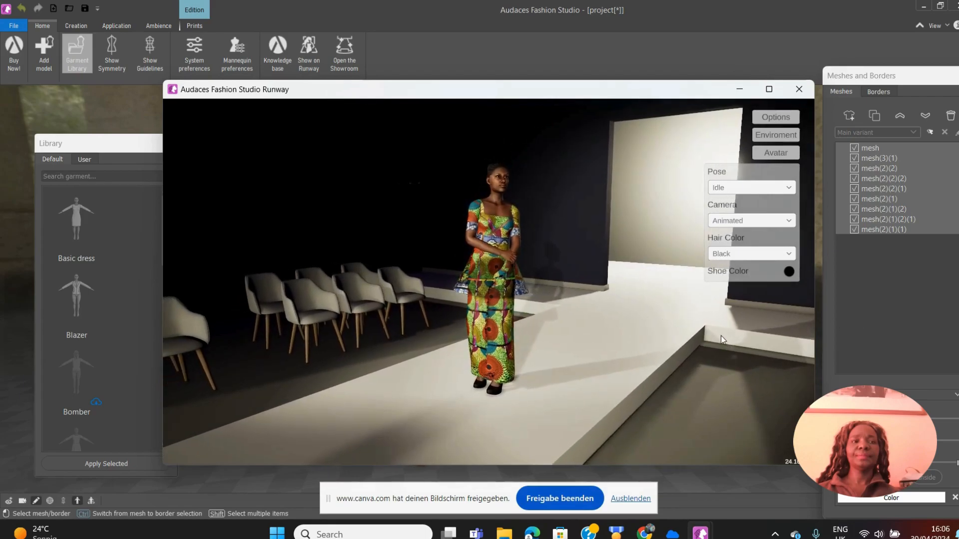
pyautogui.click(790, 187)
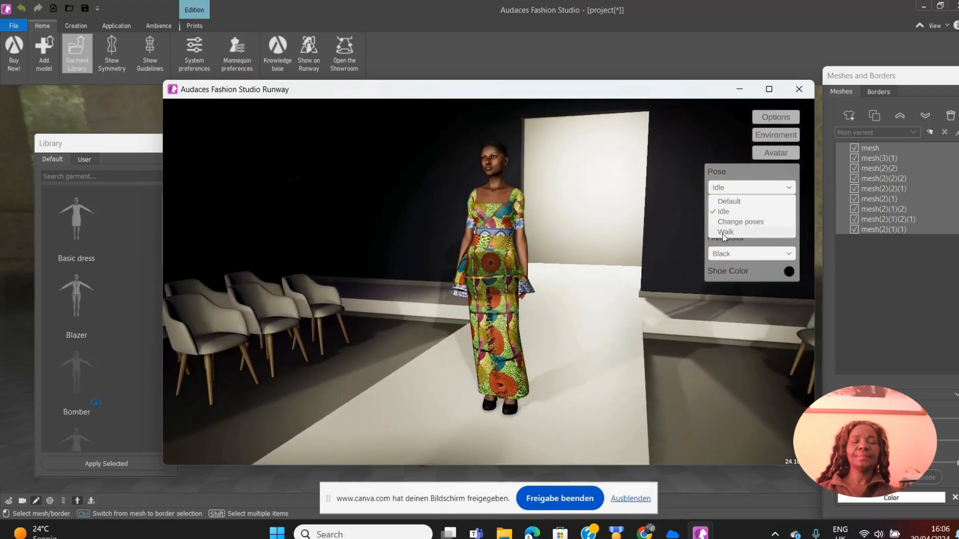
pyautogui.click(752, 232)
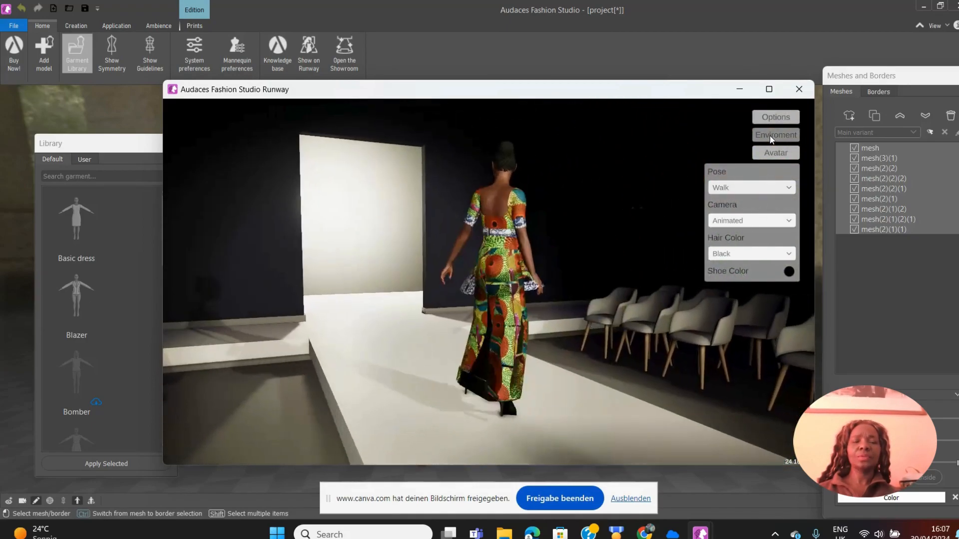
# - Add the blue lace image 1 as the catwalk texture in the runway environment
pyautogui.click(769, 136)
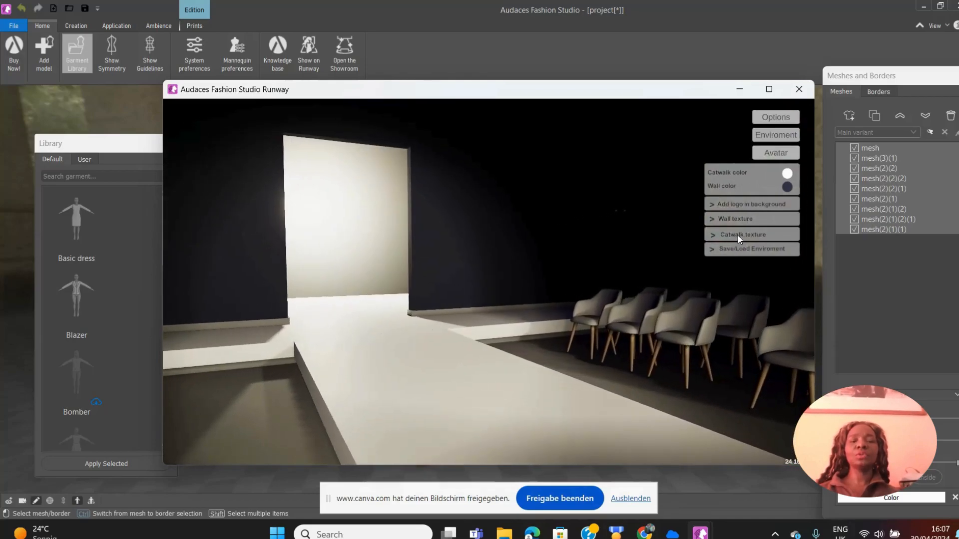
pyautogui.click(739, 234)
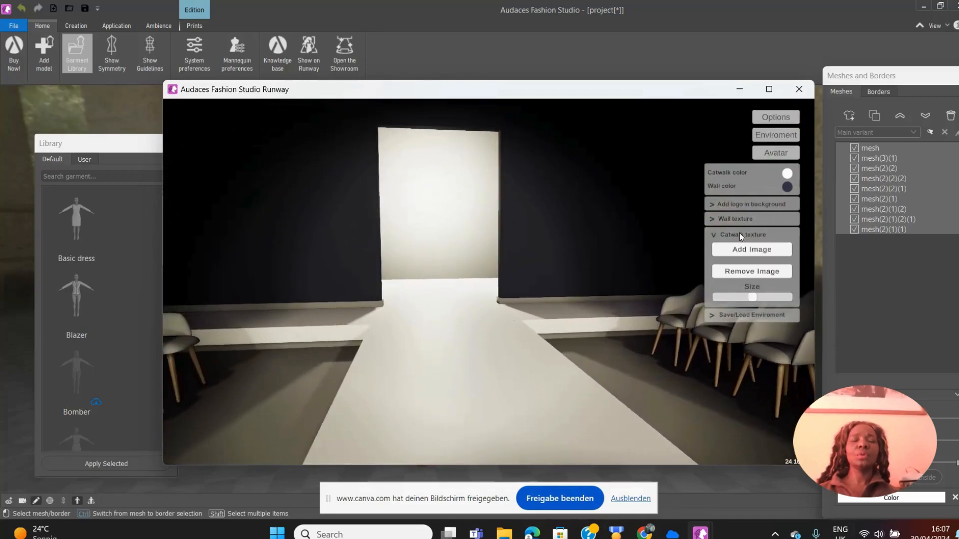
pyautogui.click(741, 250)
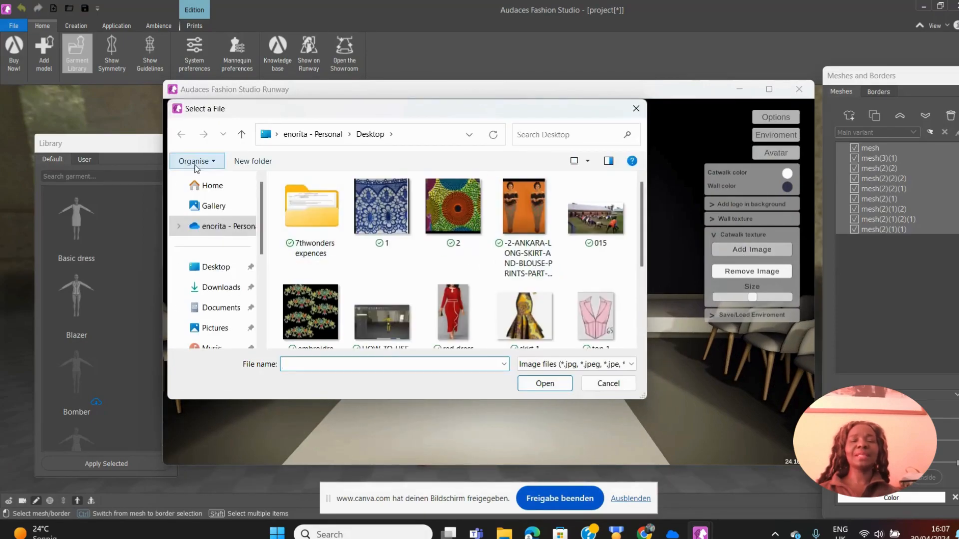
pyautogui.click(542, 384)
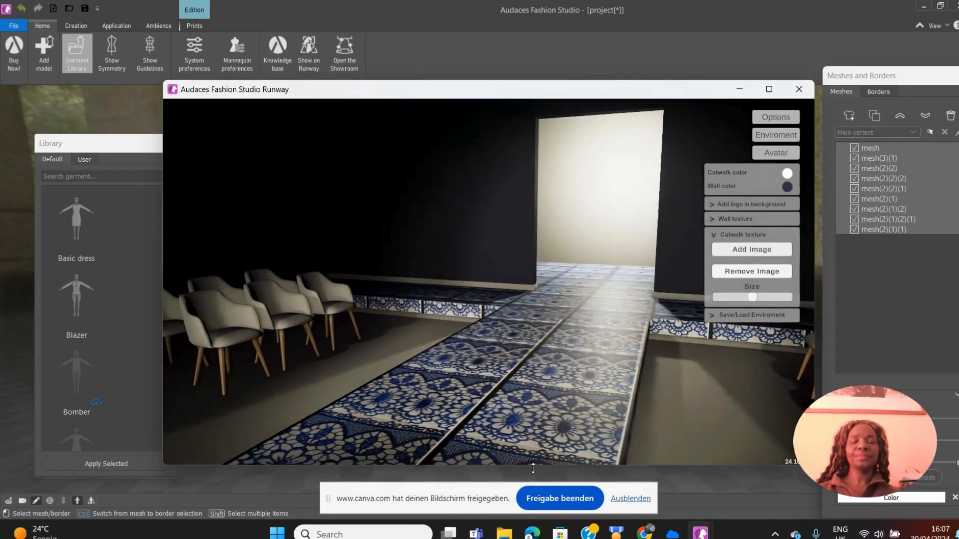